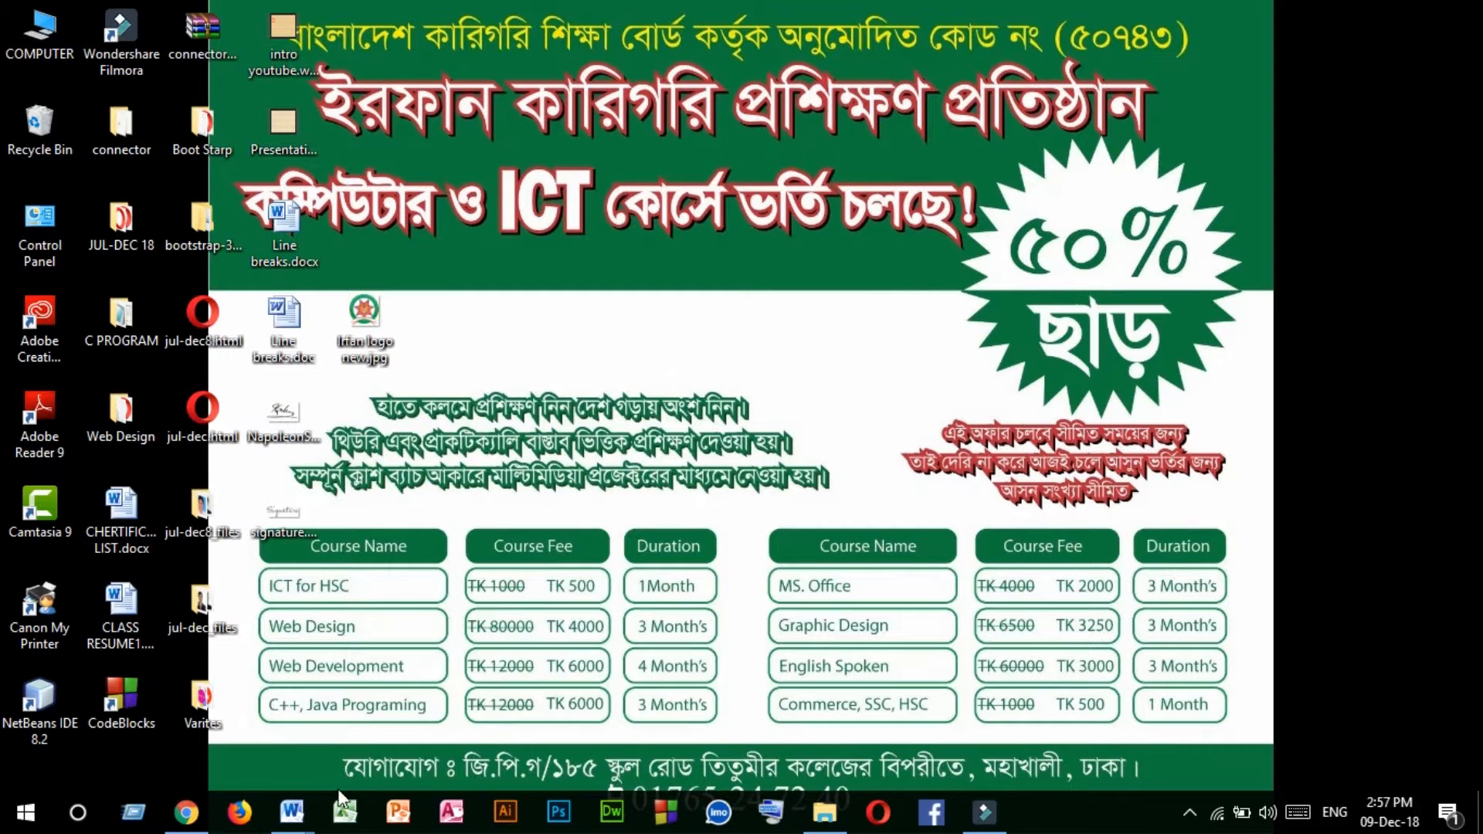
Step: Switch to the open Word document Document3 containing the sample resume
{"action": "left_click", "coordinate": [299, 805]}
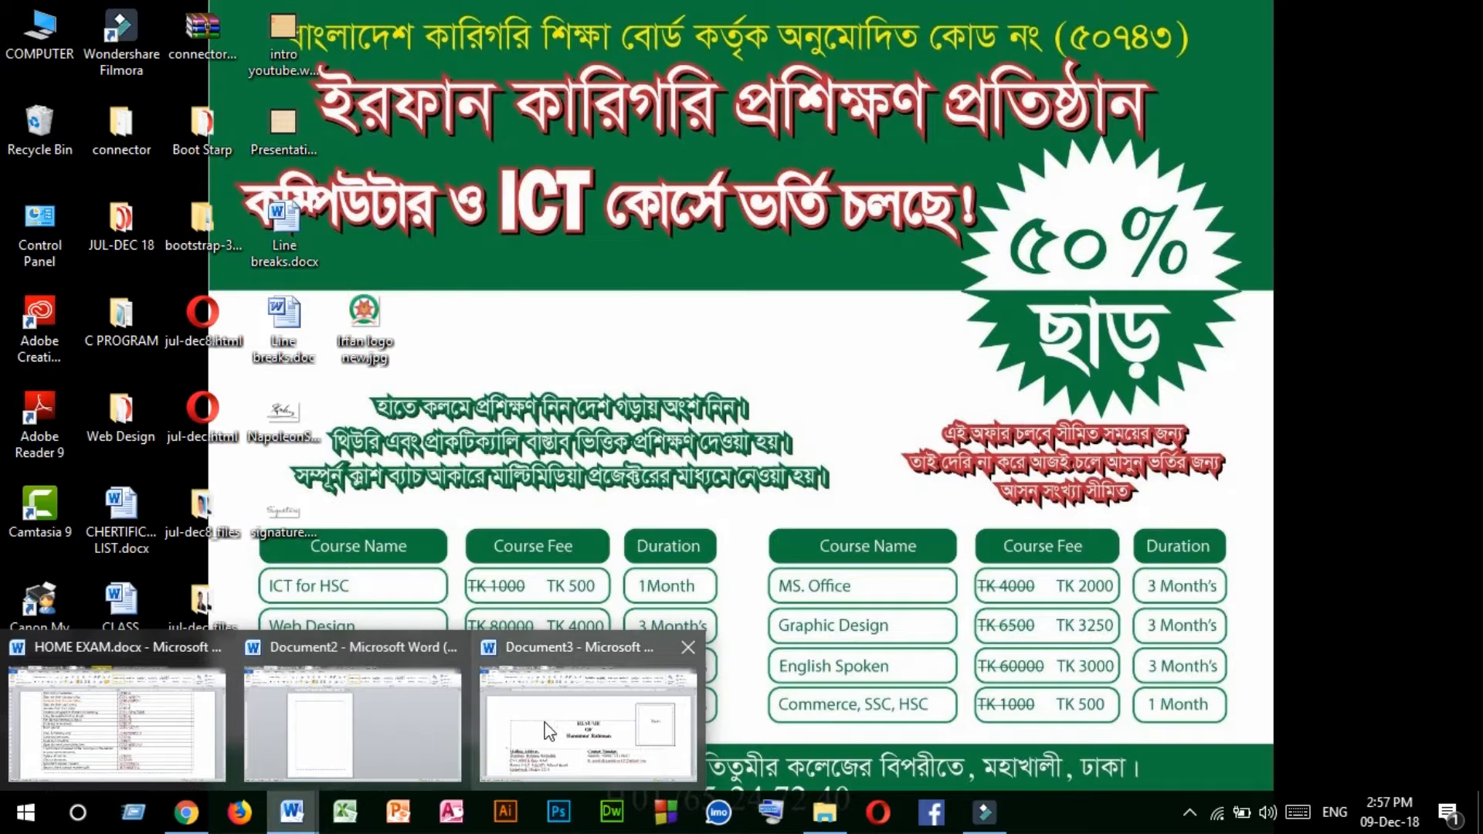
{"action": "mouse_move", "coordinate": [420, 733]}
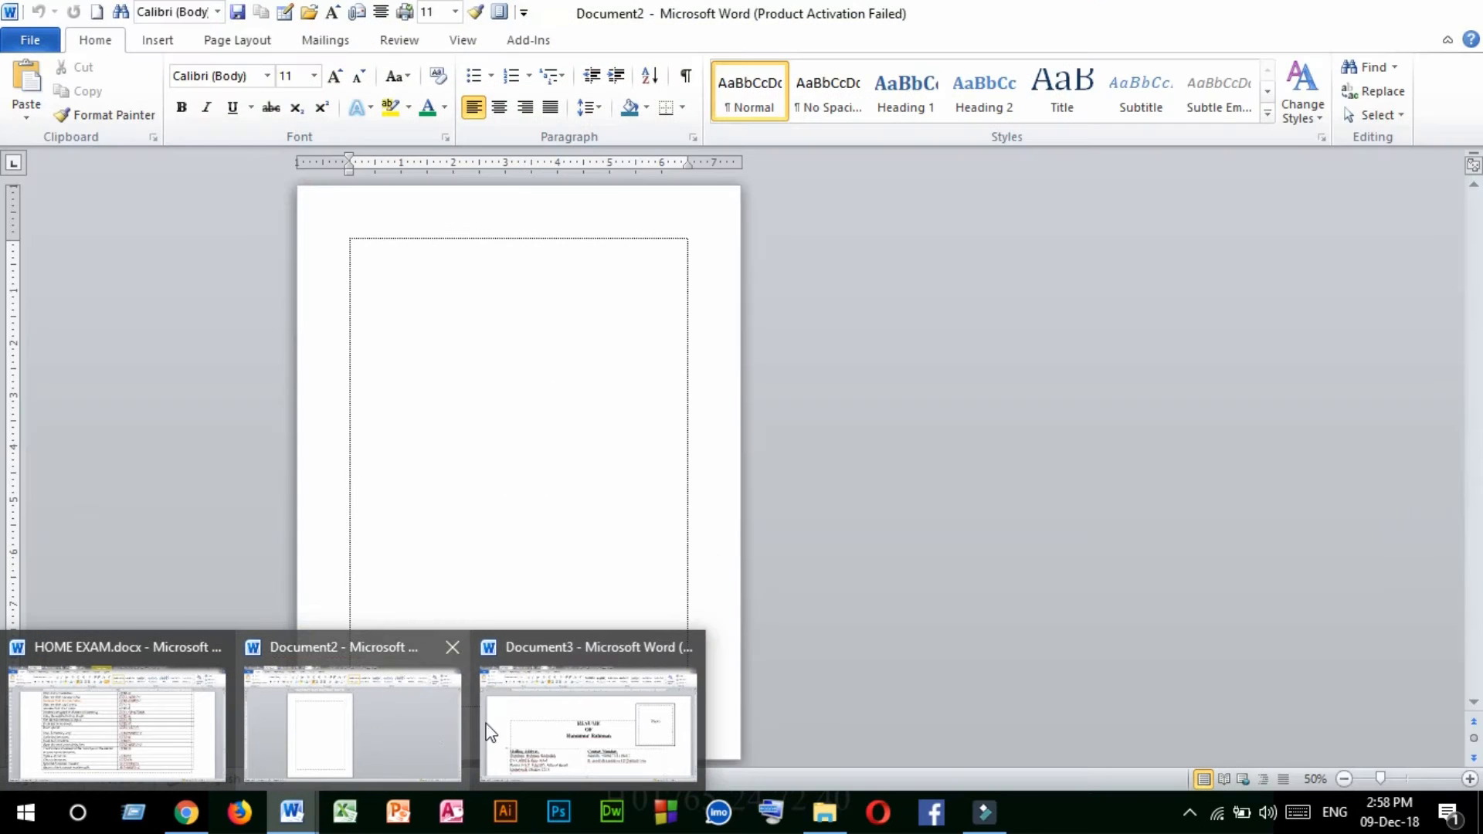
{"action": "mouse_move", "coordinate": [568, 733]}
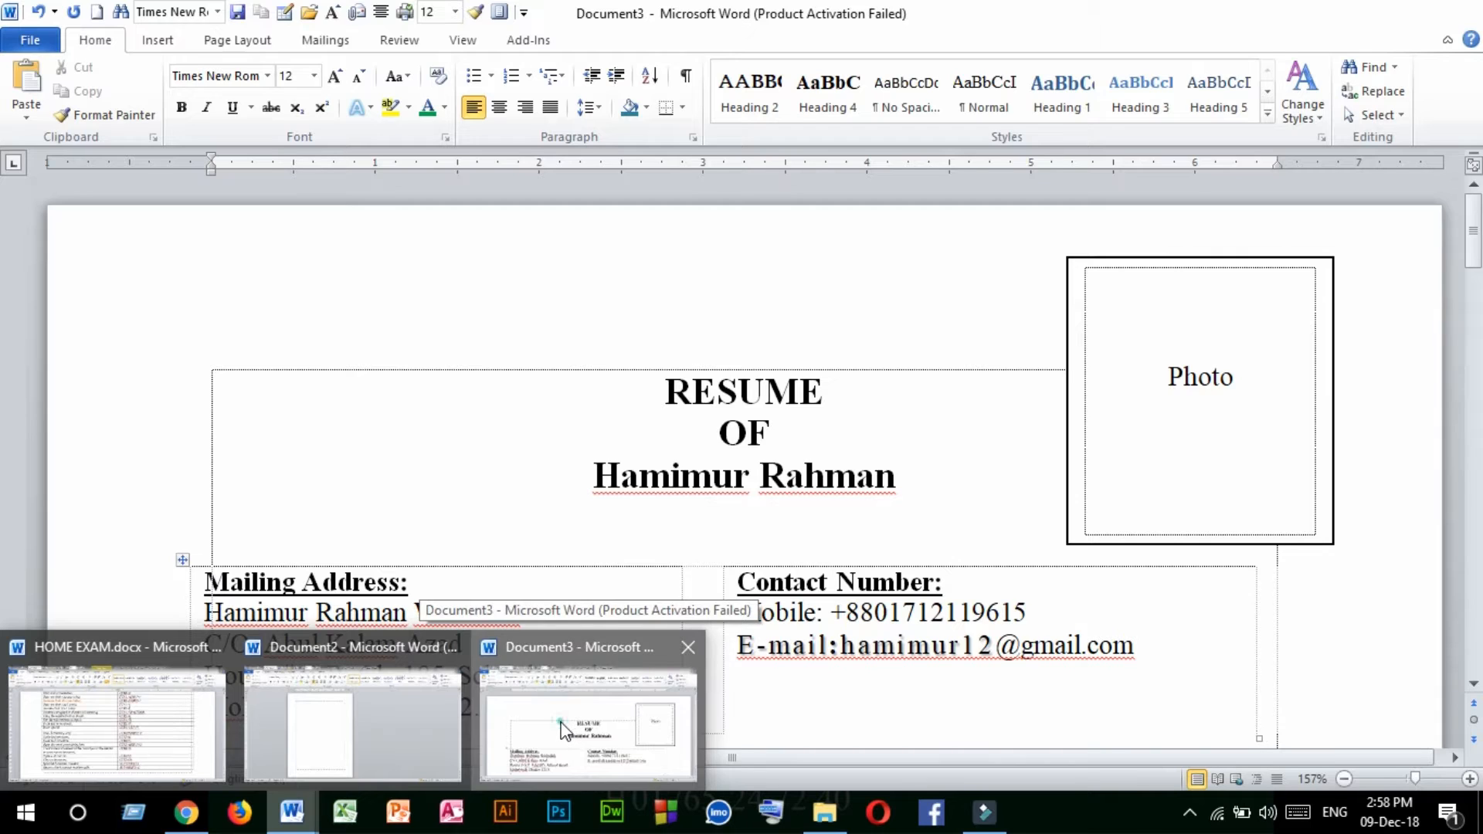
{"action": "left_click", "coordinate": [568, 730]}
Step: Examine the centred resume title lines and the photo box at the start of the document
{"action": "mouse_move", "coordinate": [661, 386]}
{"action": "left_mouse_down"}
{"action": "mouse_move", "coordinate": [722, 390]}
{"action": "mouse_move", "coordinate": [910, 480]}
{"action": "mouse_move", "coordinate": [912, 494]}
{"action": "mouse_move", "coordinate": [659, 405]}
{"action": "left_mouse_up"}
{"action": "left_click", "coordinate": [912, 494]}
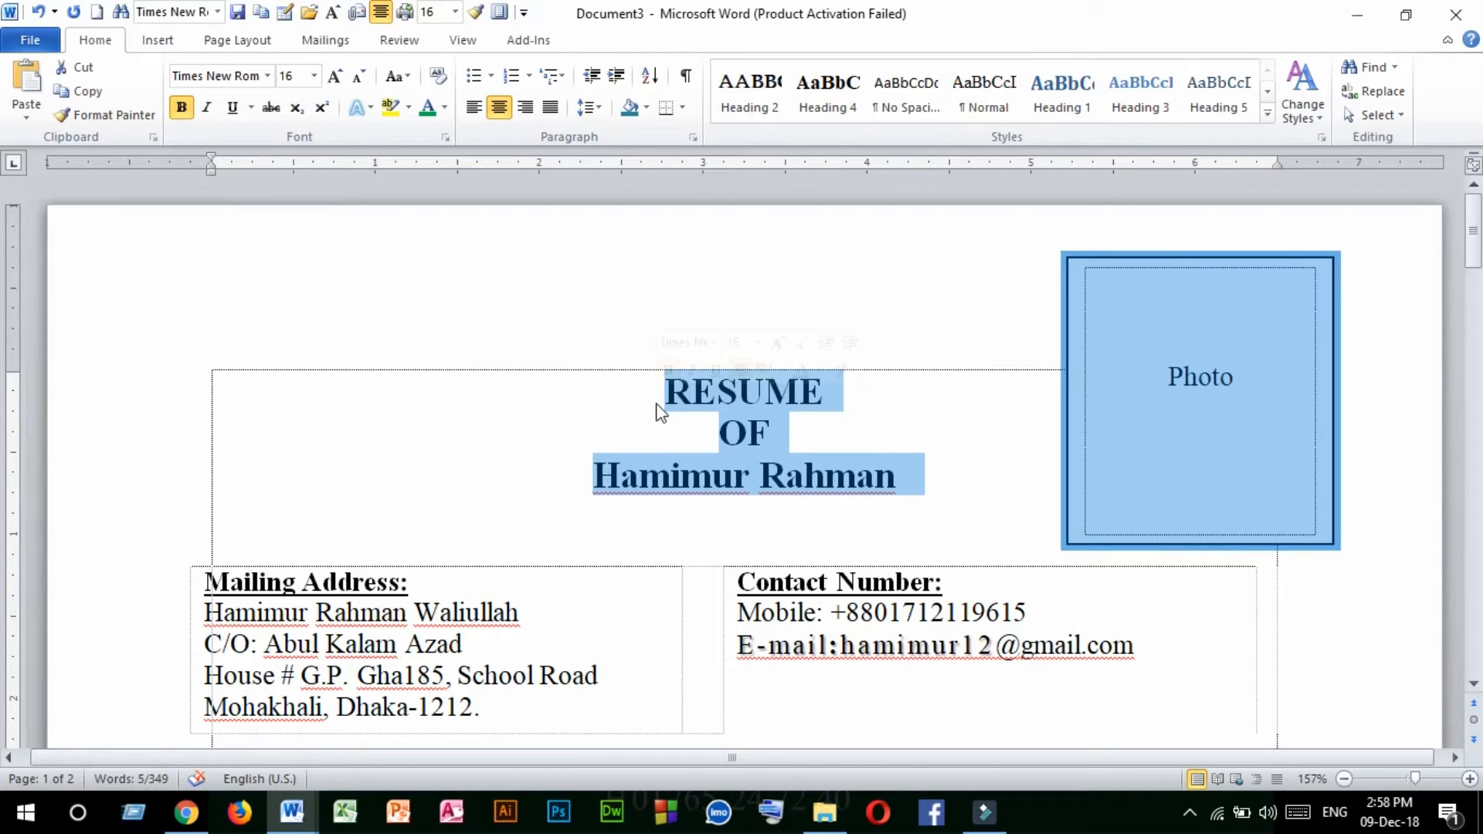
{"action": "left_click", "coordinate": [655, 408]}
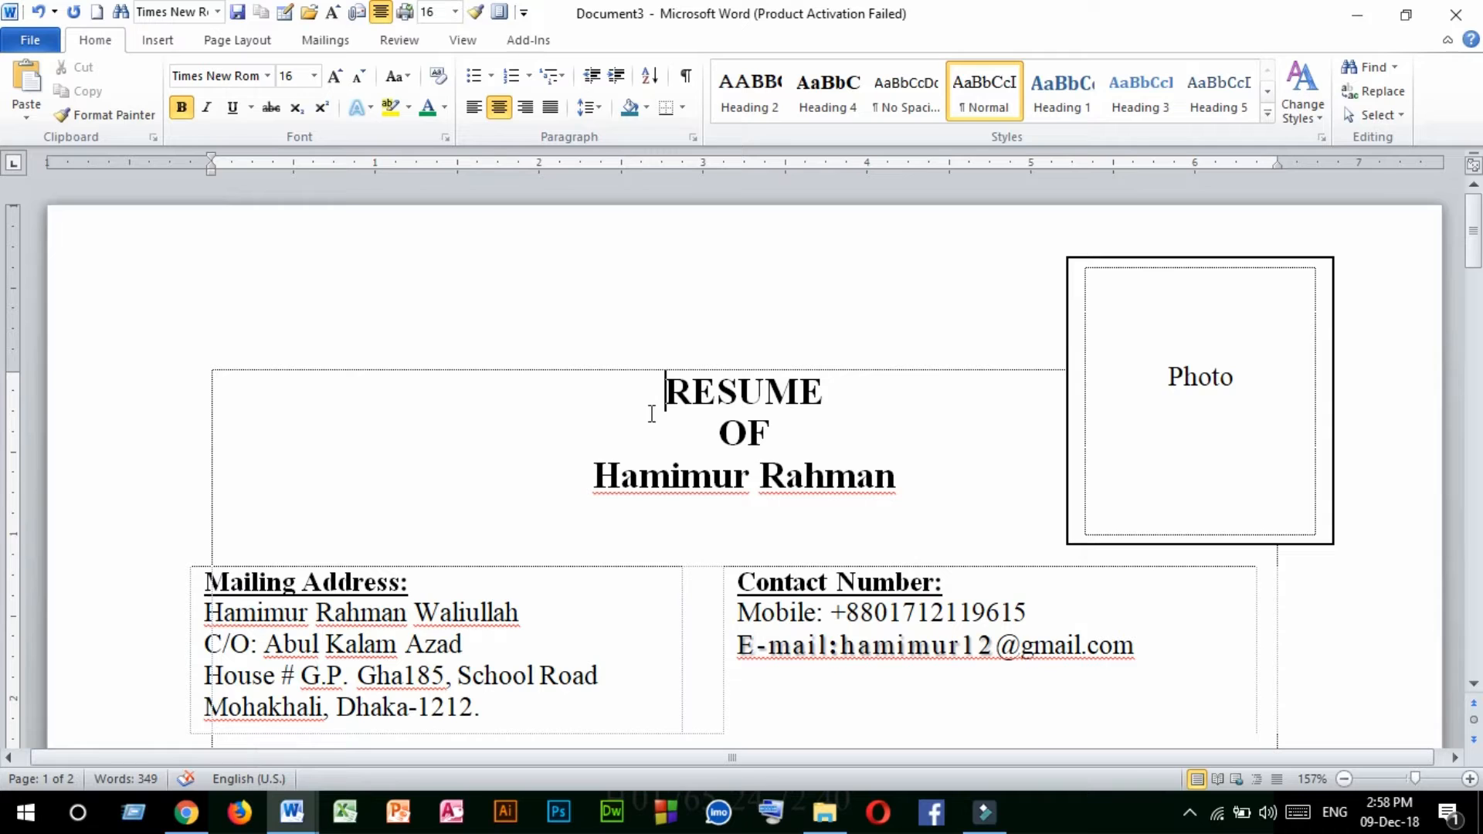
{"action": "scroll", "coordinate": [651, 414], "scroll_direction": "down", "scroll_amount": 2}
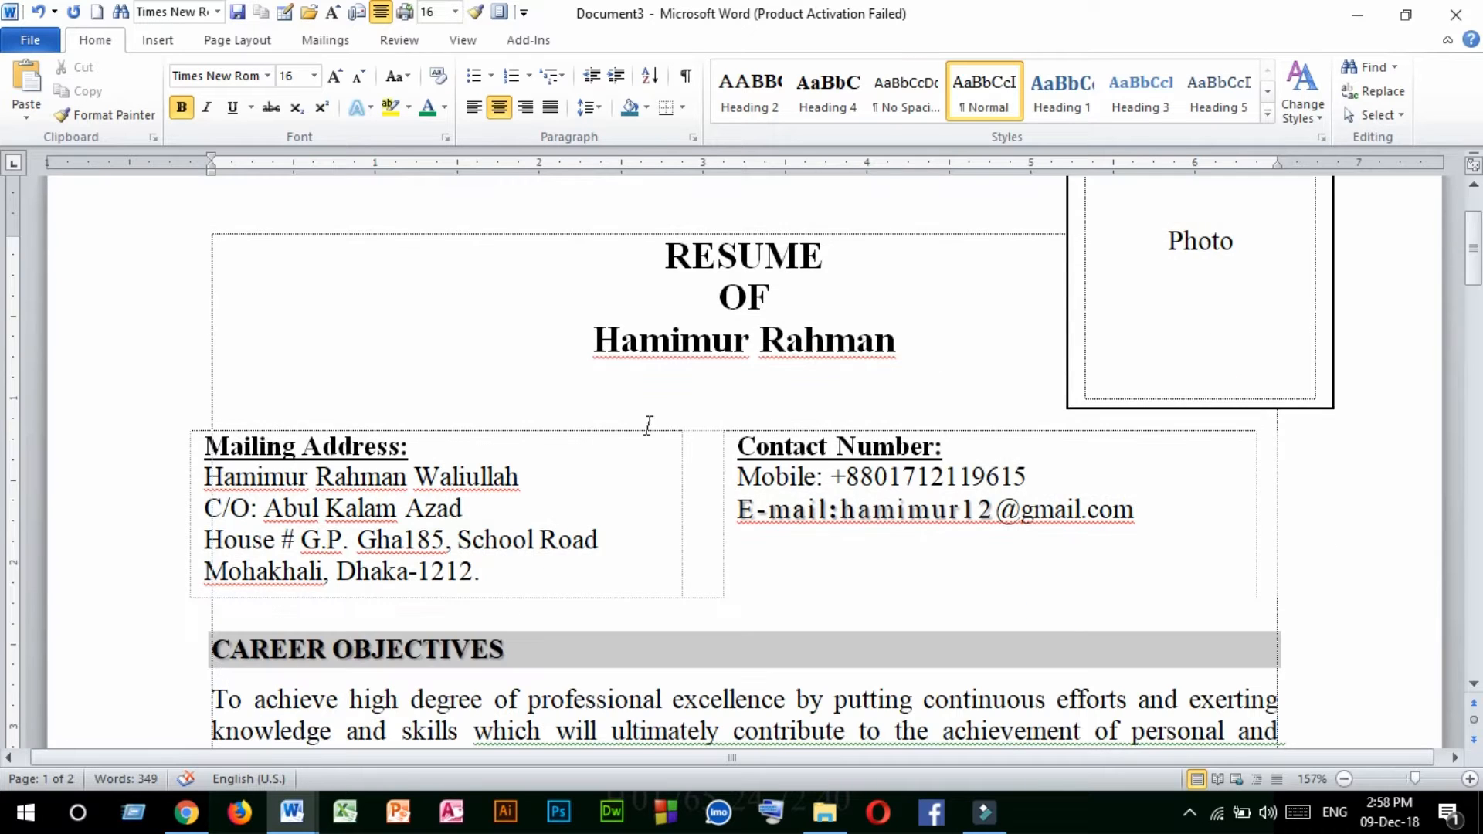
{"action": "scroll", "coordinate": [650, 391], "scroll_direction": "up", "scroll_amount": 2}
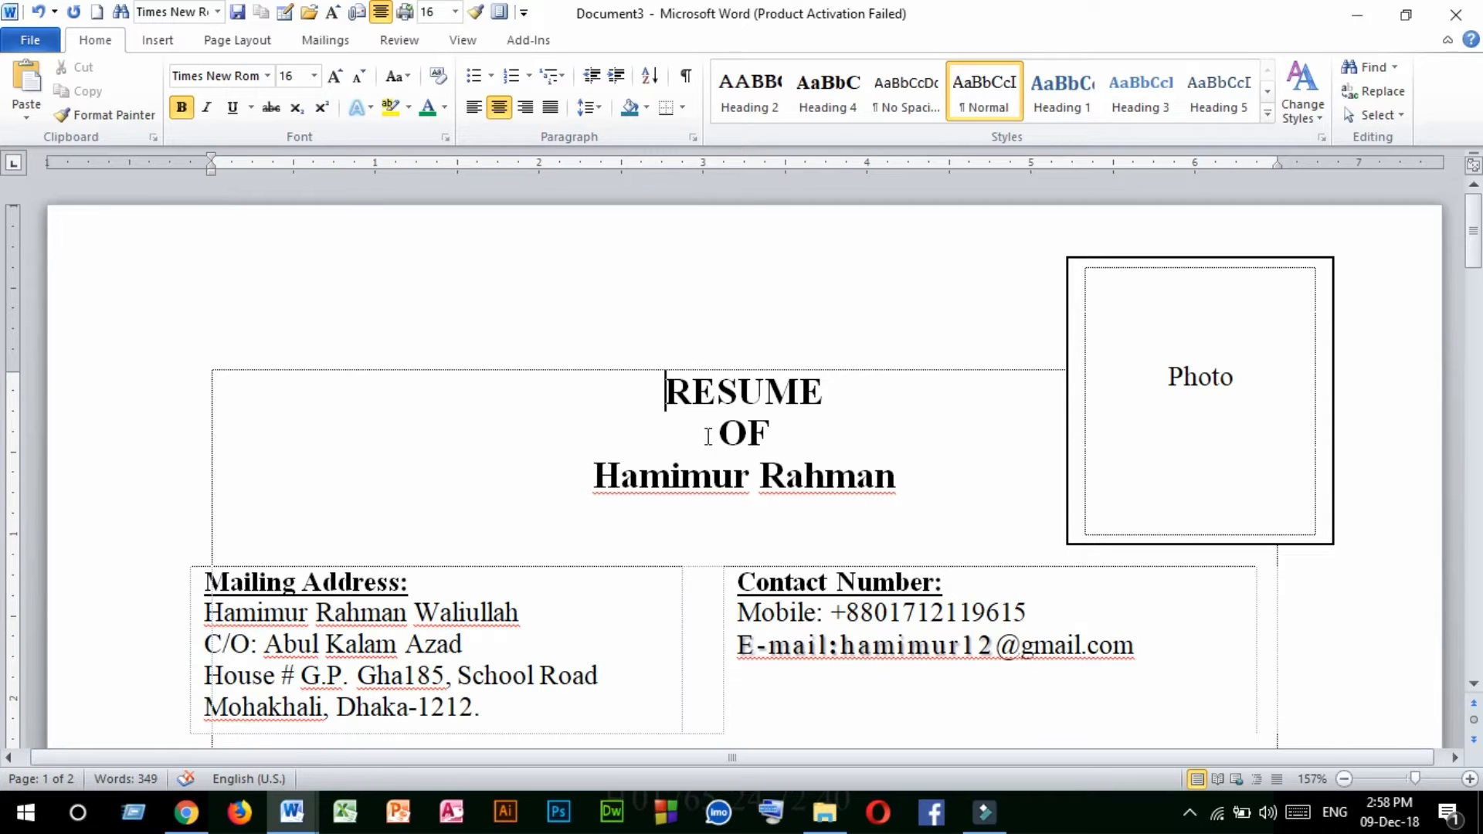
{"action": "scroll", "coordinate": [695, 434], "scroll_direction": "down", "scroll_amount": 3}
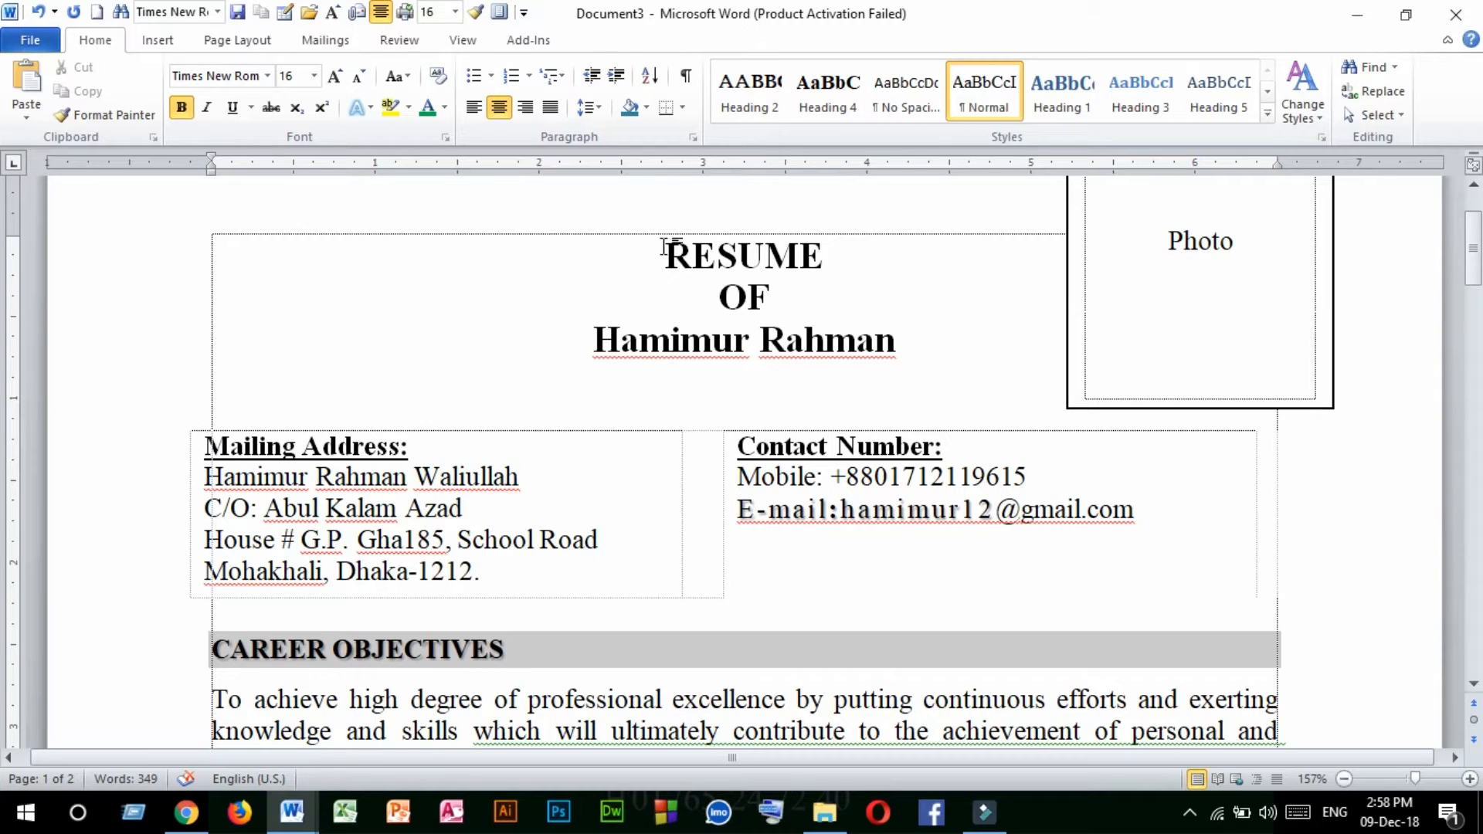
{"action": "left_click_drag", "start_coordinate": [664, 247], "coordinate": [909, 345]}
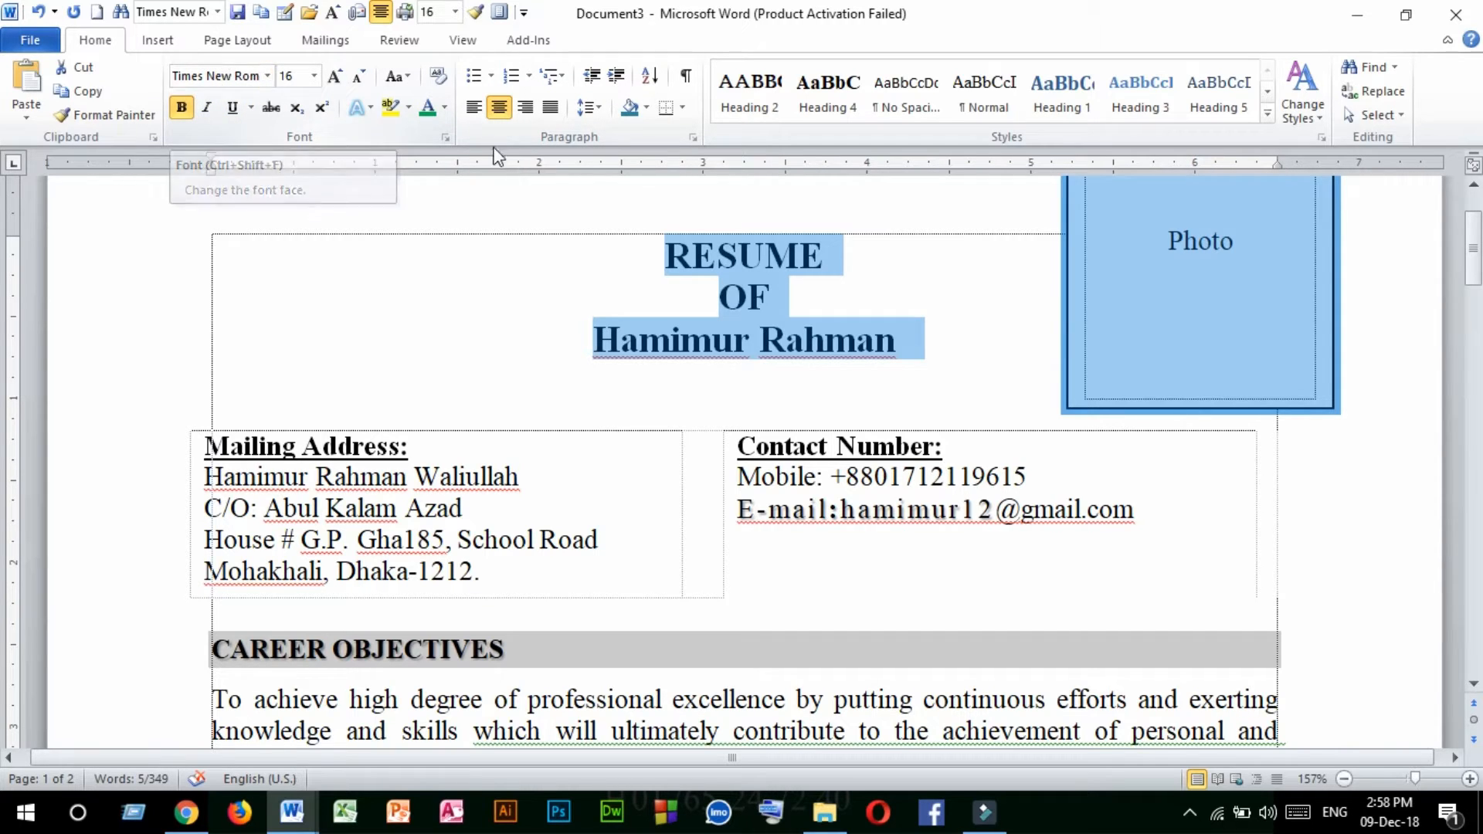
{"action": "left_click", "coordinate": [748, 352]}
{"action": "left_click", "coordinate": [923, 346]}
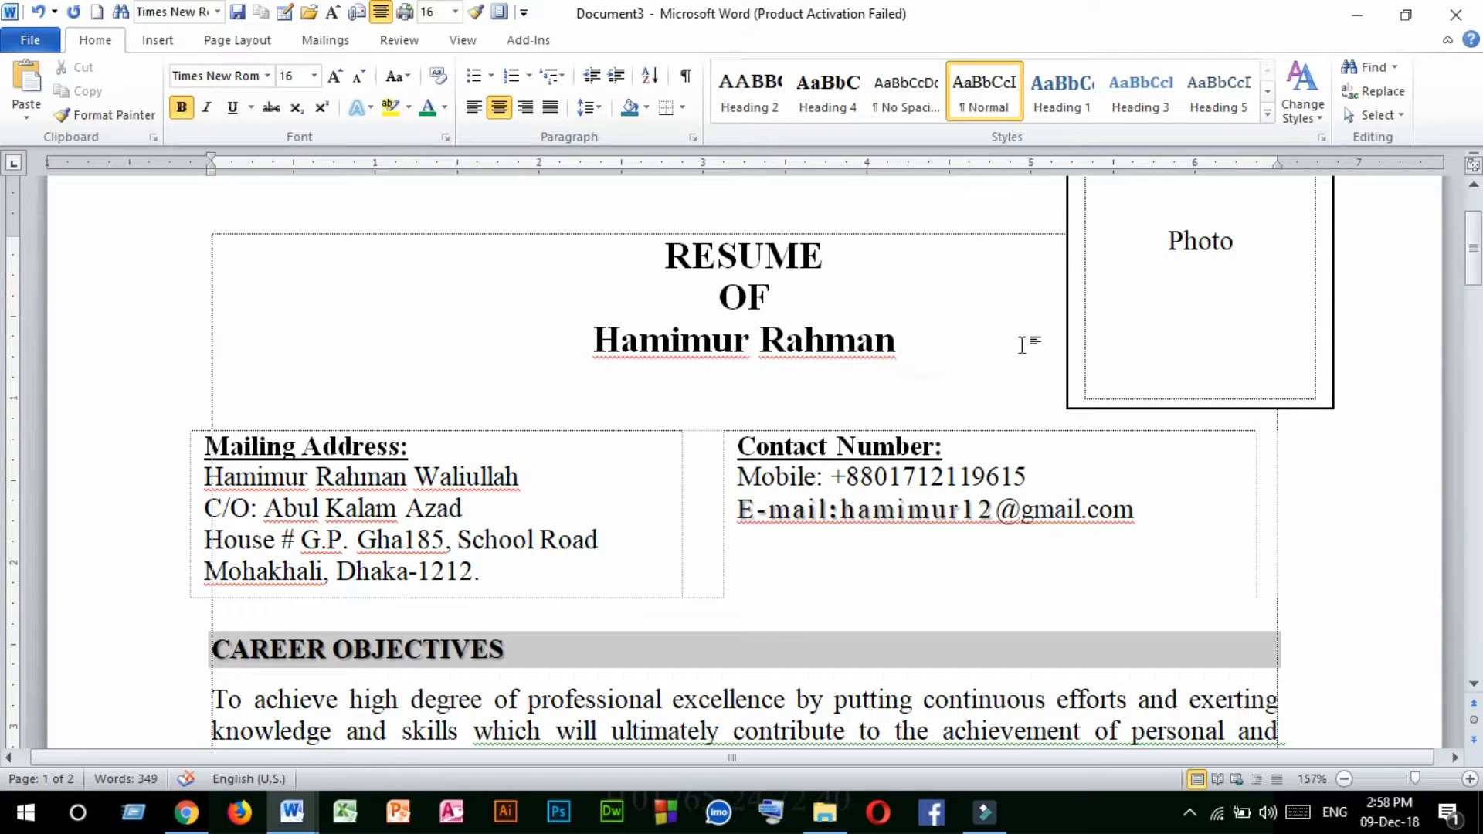
{"action": "scroll", "coordinate": [1066, 343], "scroll_direction": "up", "scroll_amount": 2}
{"action": "left_click", "coordinate": [1242, 271]}
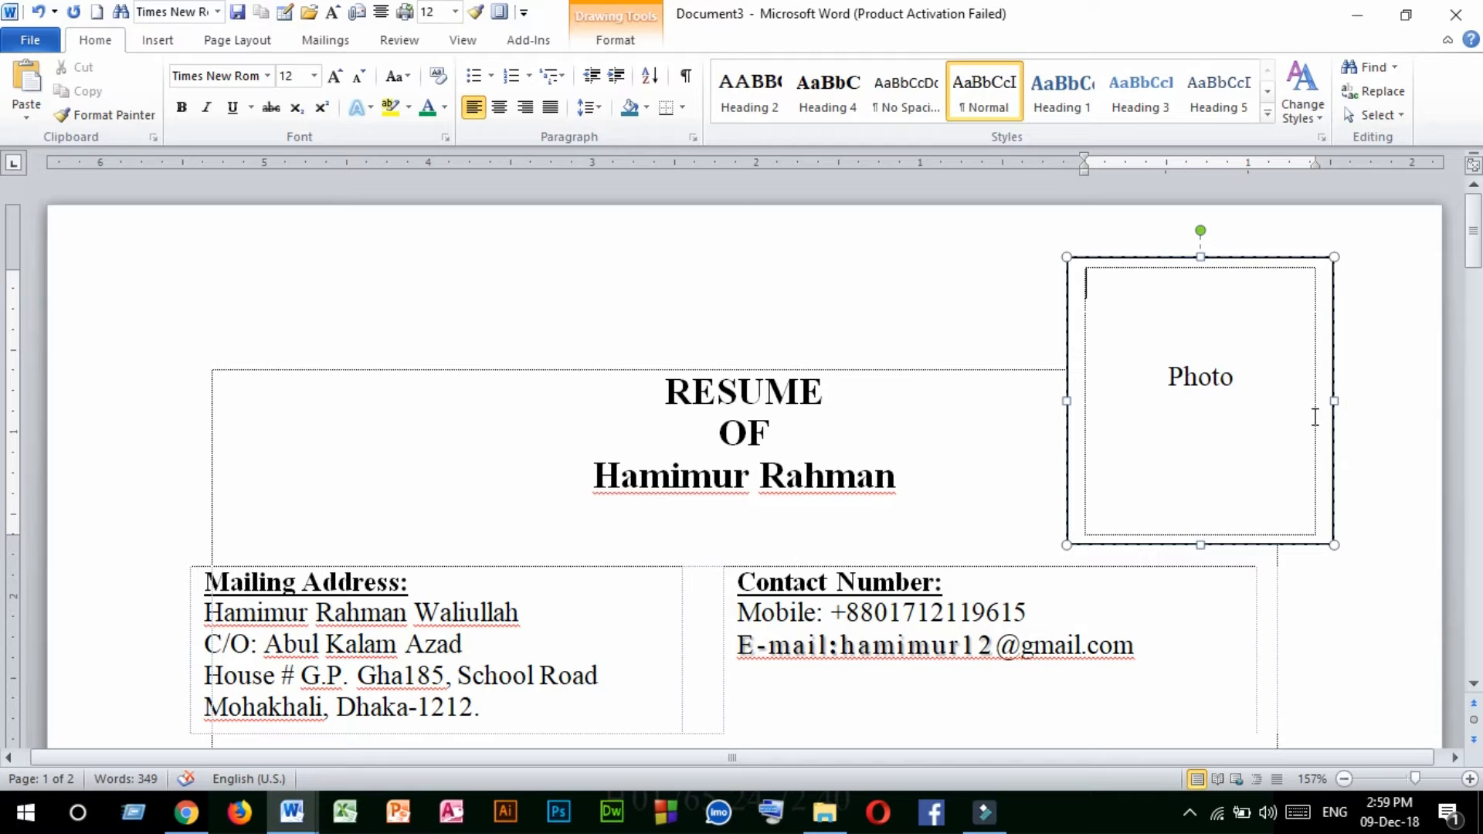
Step: Examine the Mailing Address block and the mobile and e-mail lines under Contact Number
{"action": "scroll", "coordinate": [904, 373], "scroll_direction": "down", "scroll_amount": 6}
{"action": "scroll", "coordinate": [889, 373], "scroll_direction": "up", "scroll_amount": 2}
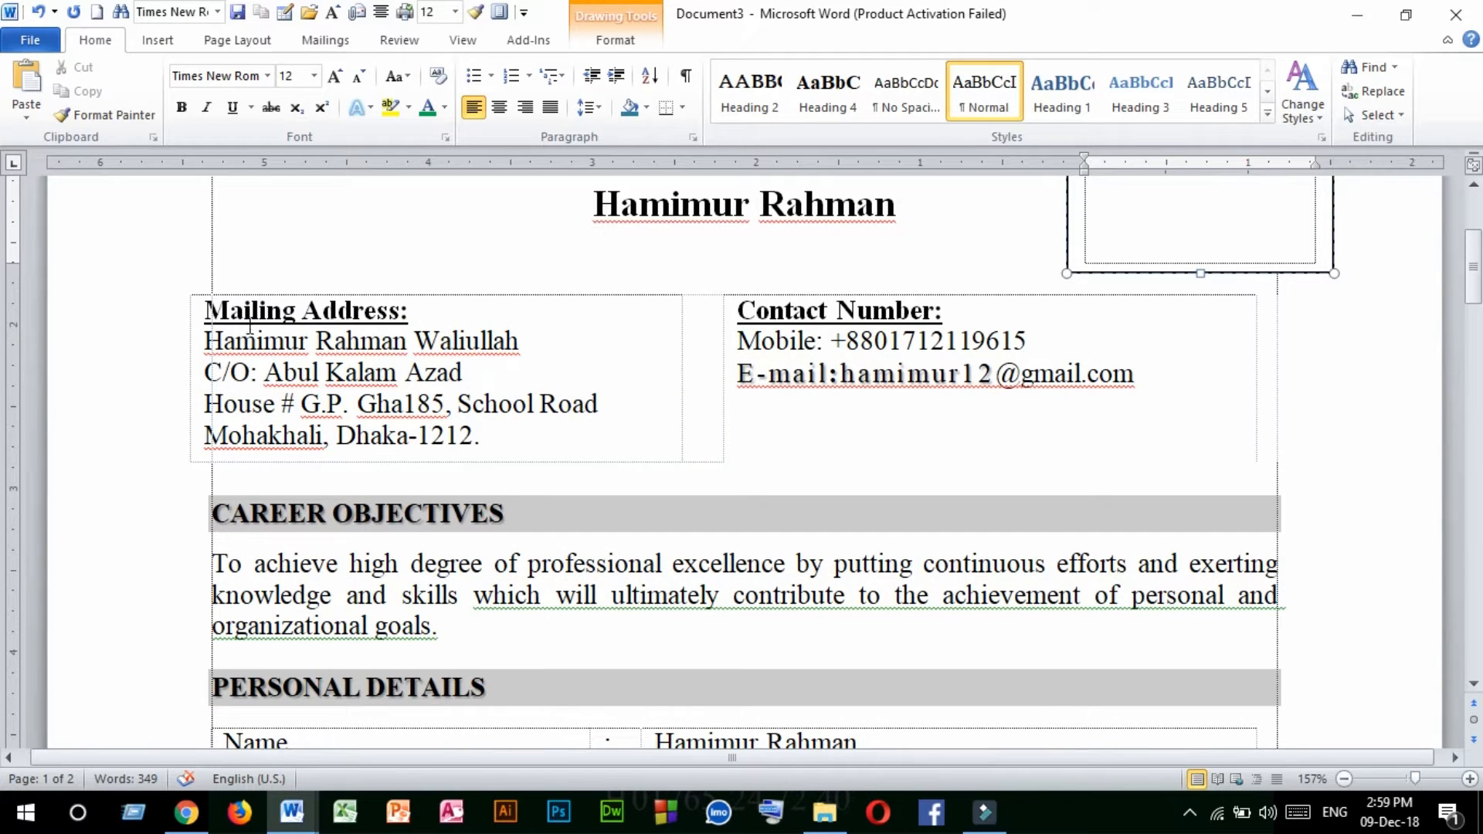
{"action": "left_click_drag", "start_coordinate": [424, 308], "coordinate": [205, 321]}
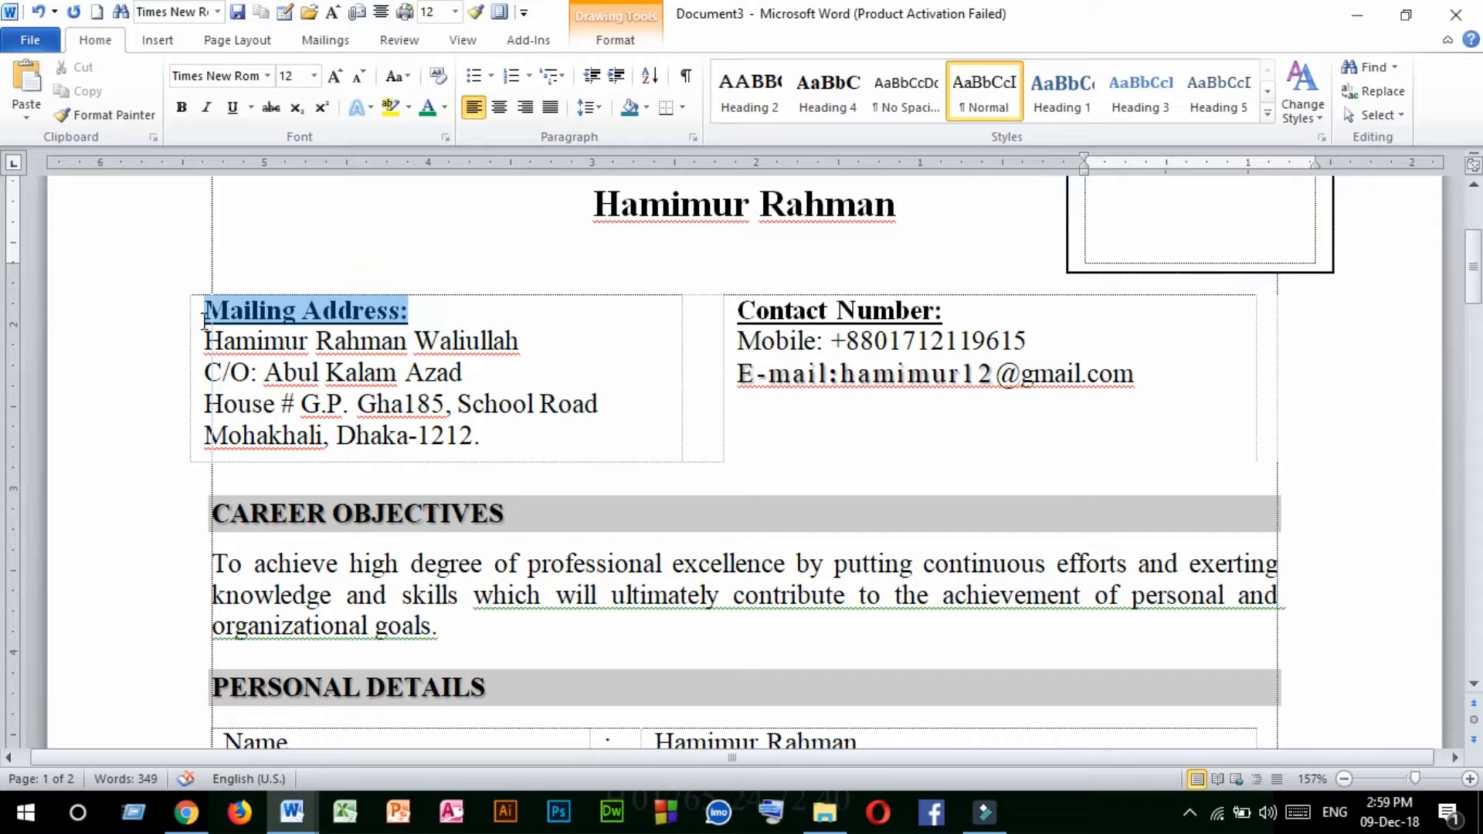
{"action": "left_click_drag", "start_coordinate": [485, 437], "coordinate": [218, 340]}
{"action": "left_click", "coordinate": [492, 434]}
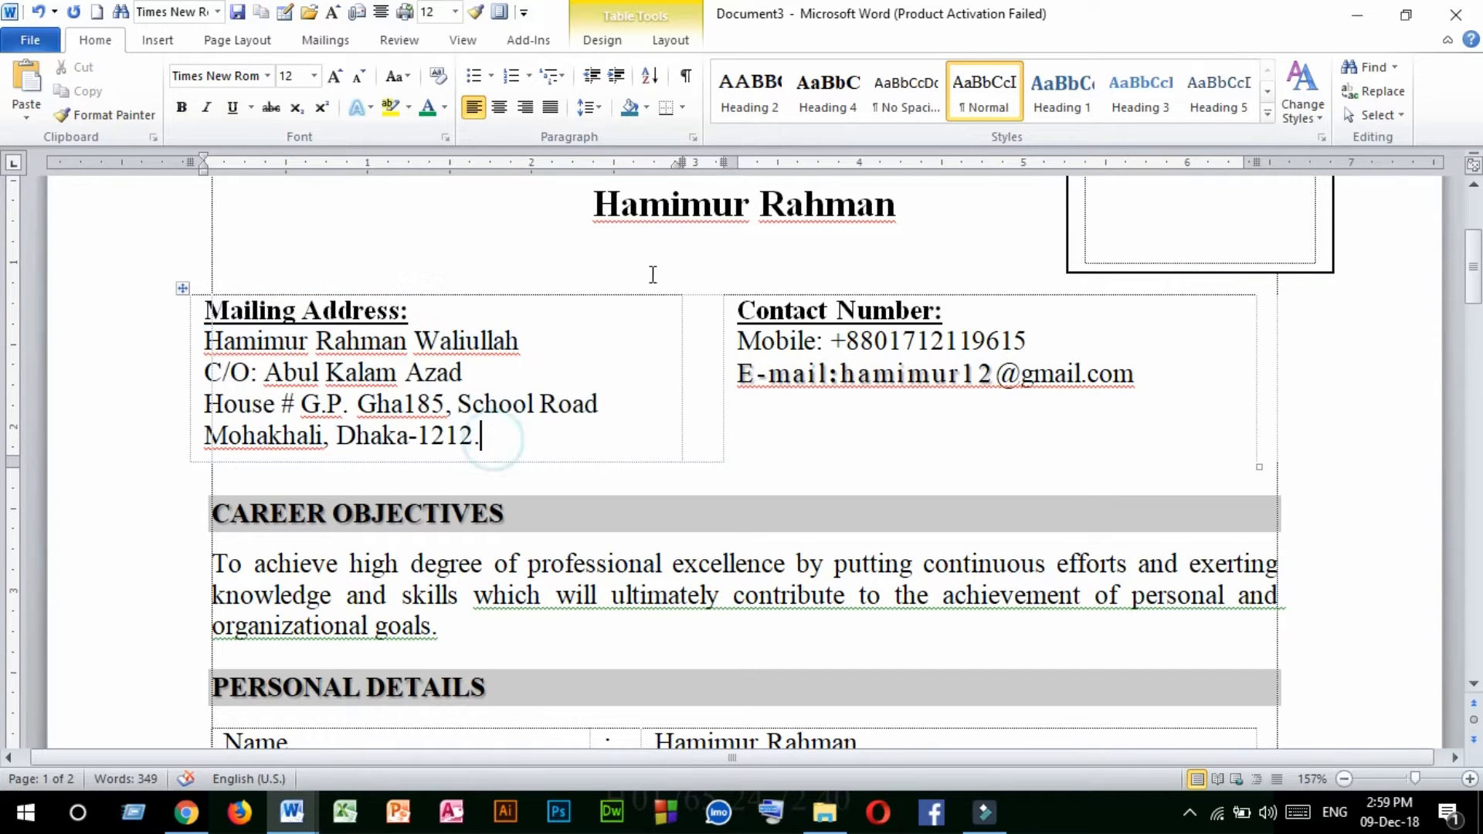
{"action": "left_click_drag", "start_coordinate": [737, 341], "coordinate": [1047, 340]}
{"action": "left_click", "coordinate": [1030, 340]}
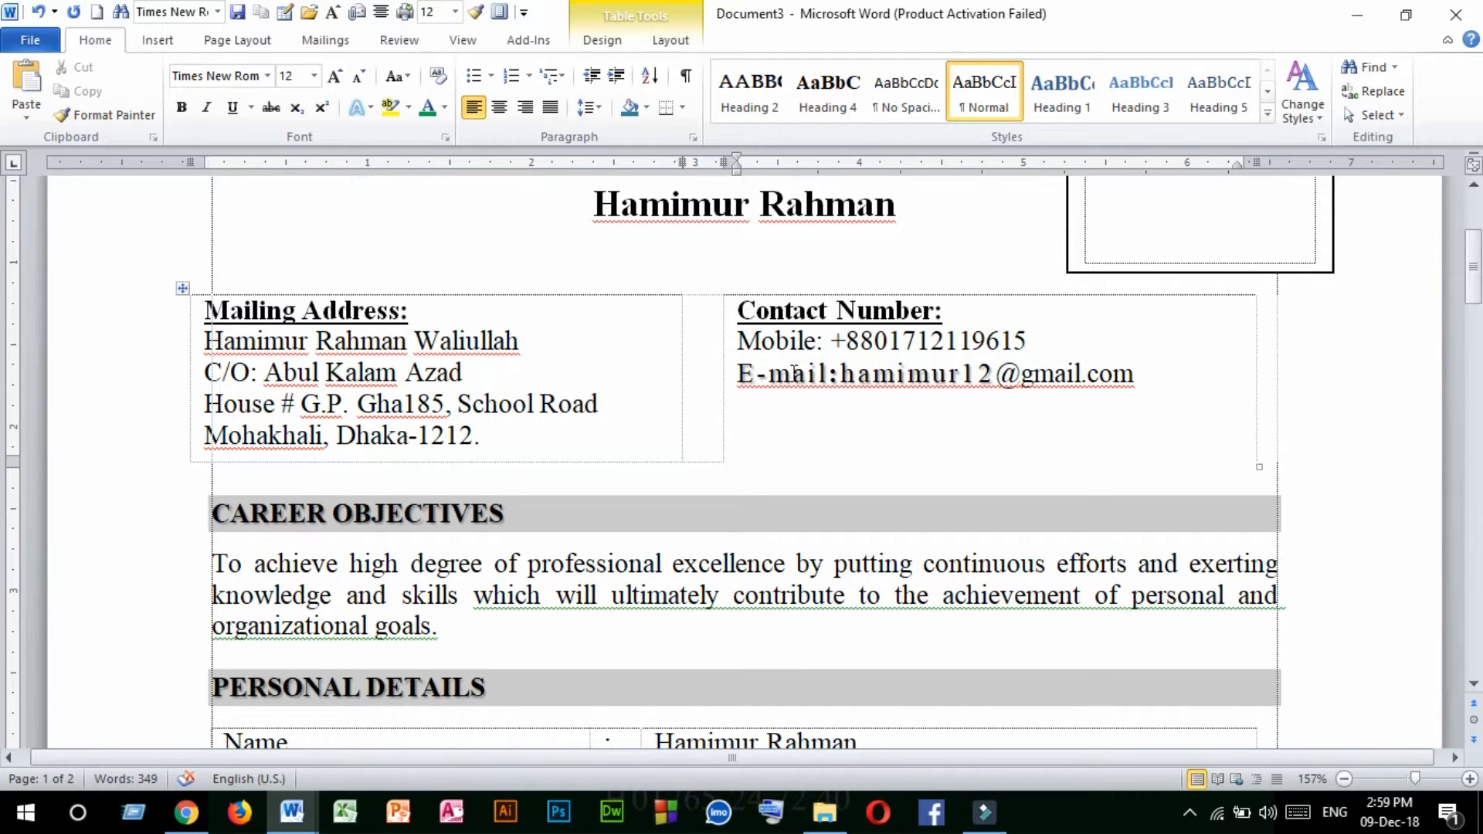
{"action": "left_click_drag", "start_coordinate": [840, 373], "coordinate": [1155, 390]}
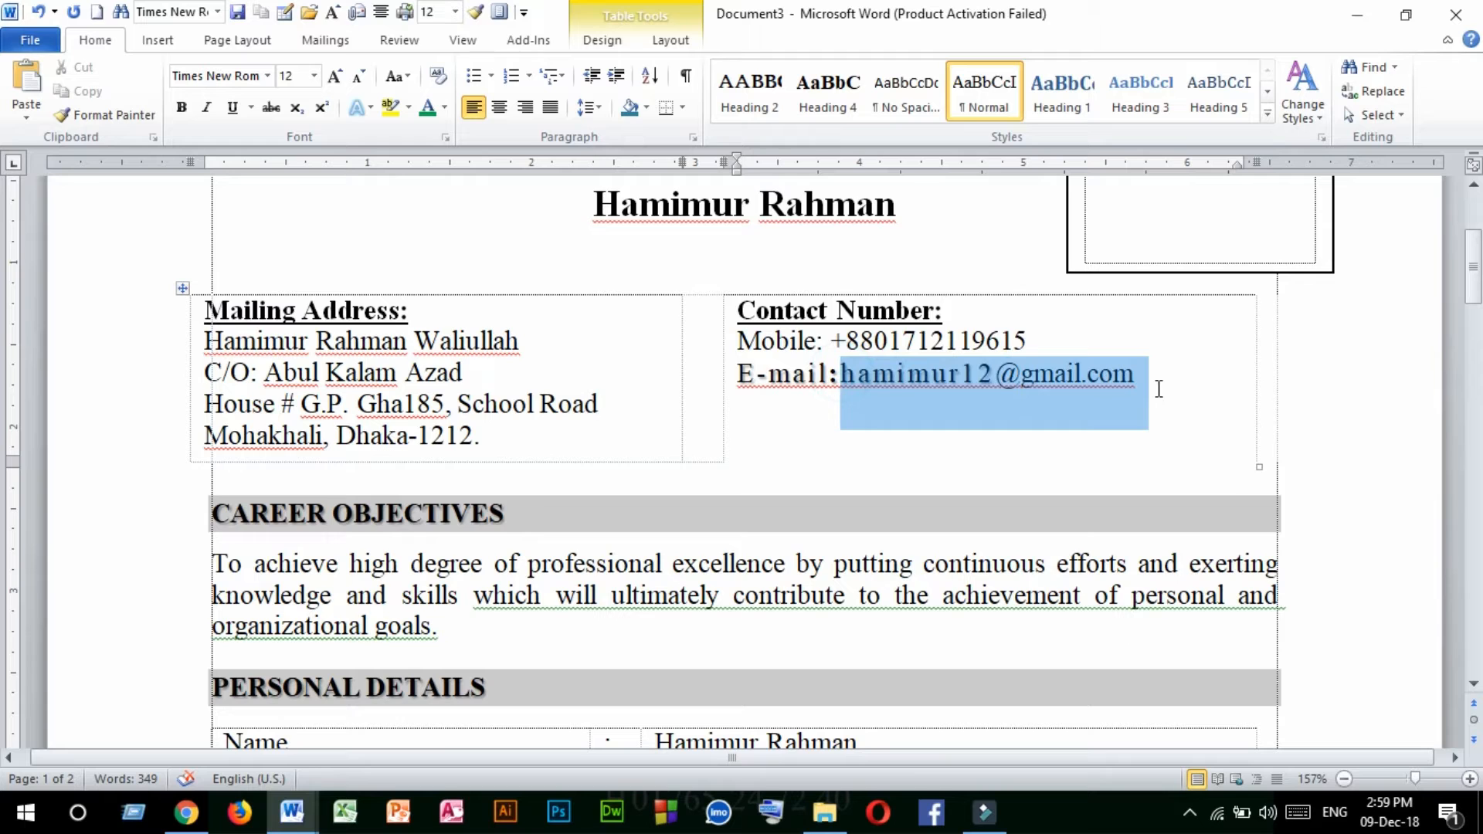
{"action": "left_click", "coordinate": [832, 450]}
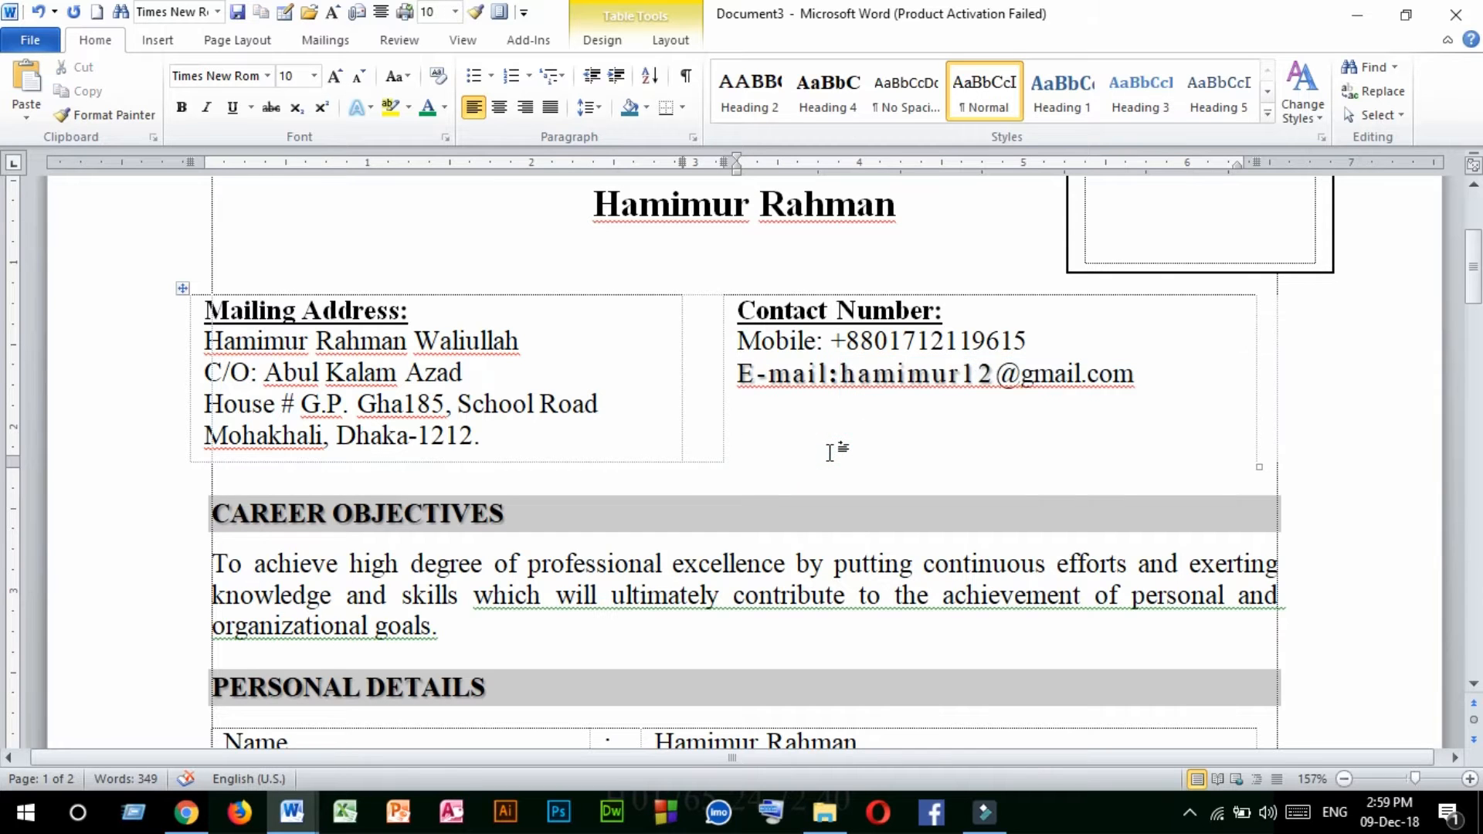
Step: Read the CAREER OBJECTIVES paragraph and the PERSONAL DETAILS heading with its table
{"action": "scroll", "coordinate": [807, 455], "scroll_direction": "down", "scroll_amount": 2}
{"action": "scroll", "coordinate": [527, 404], "scroll_direction": "down", "scroll_amount": 2}
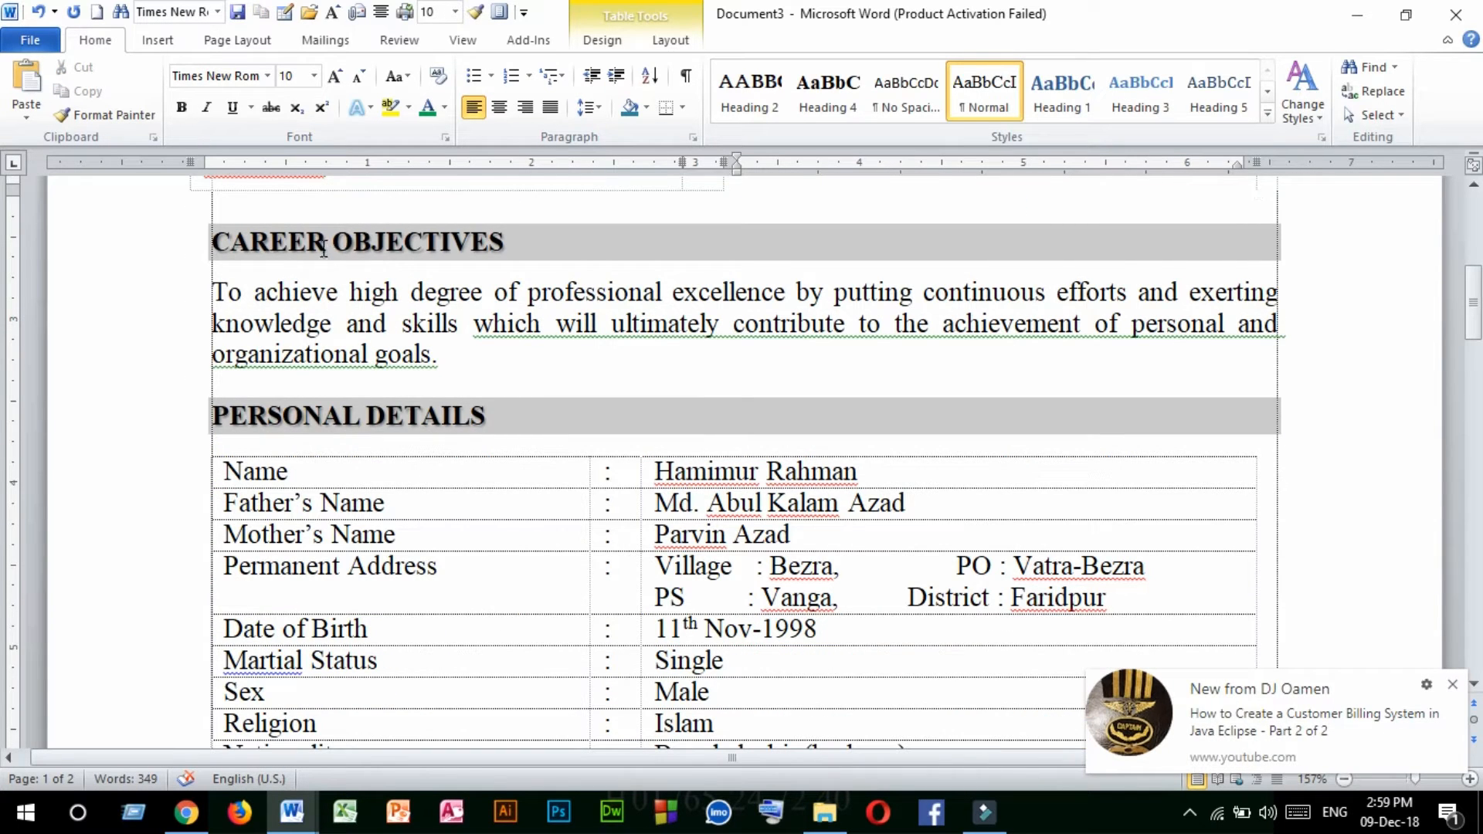
{"action": "left_click_drag", "start_coordinate": [529, 240], "coordinate": [451, 355]}
{"action": "left_click", "coordinate": [454, 364]}
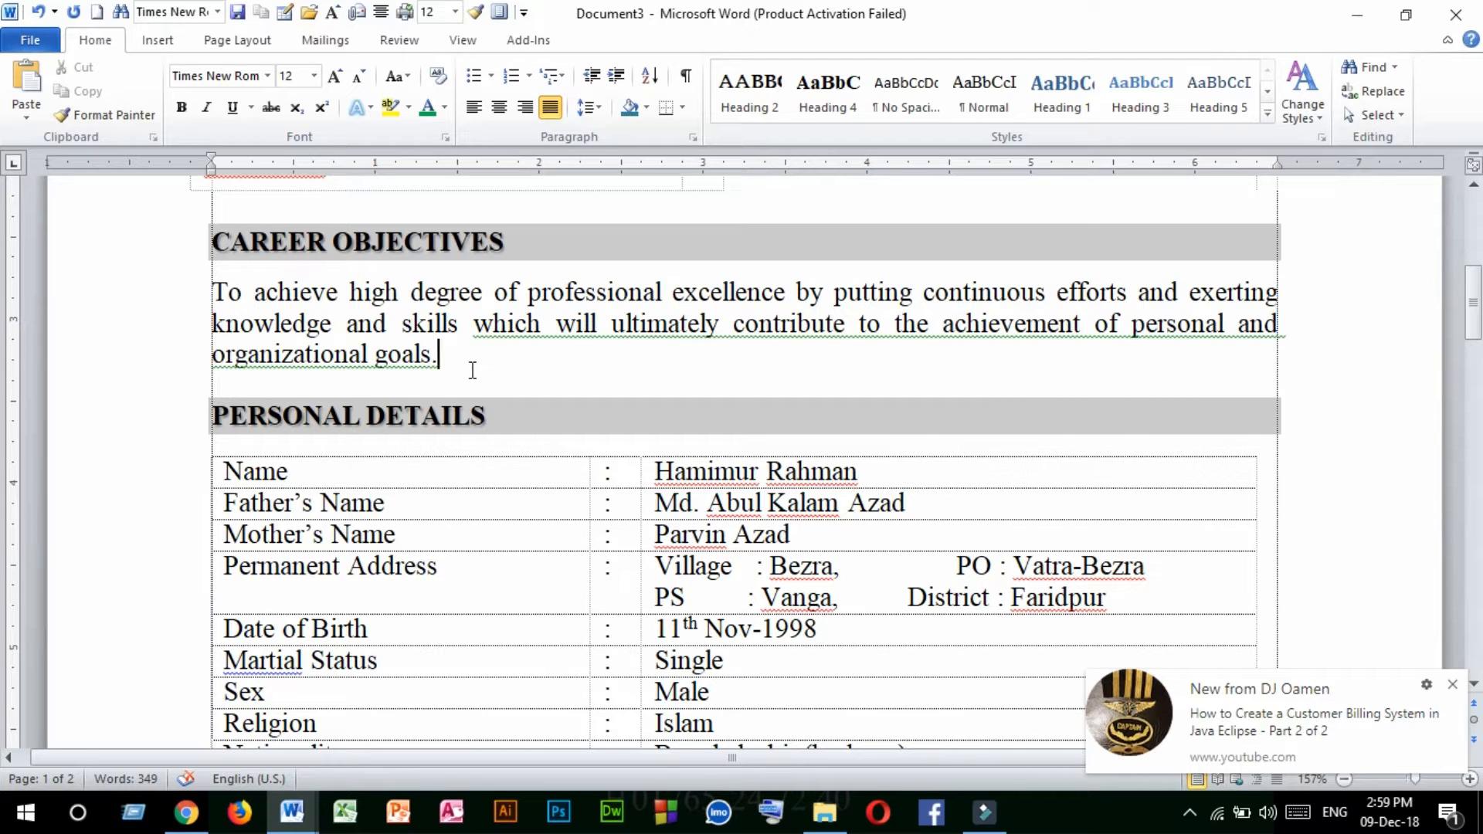
{"action": "left_click_drag", "start_coordinate": [452, 357], "coordinate": [218, 294]}
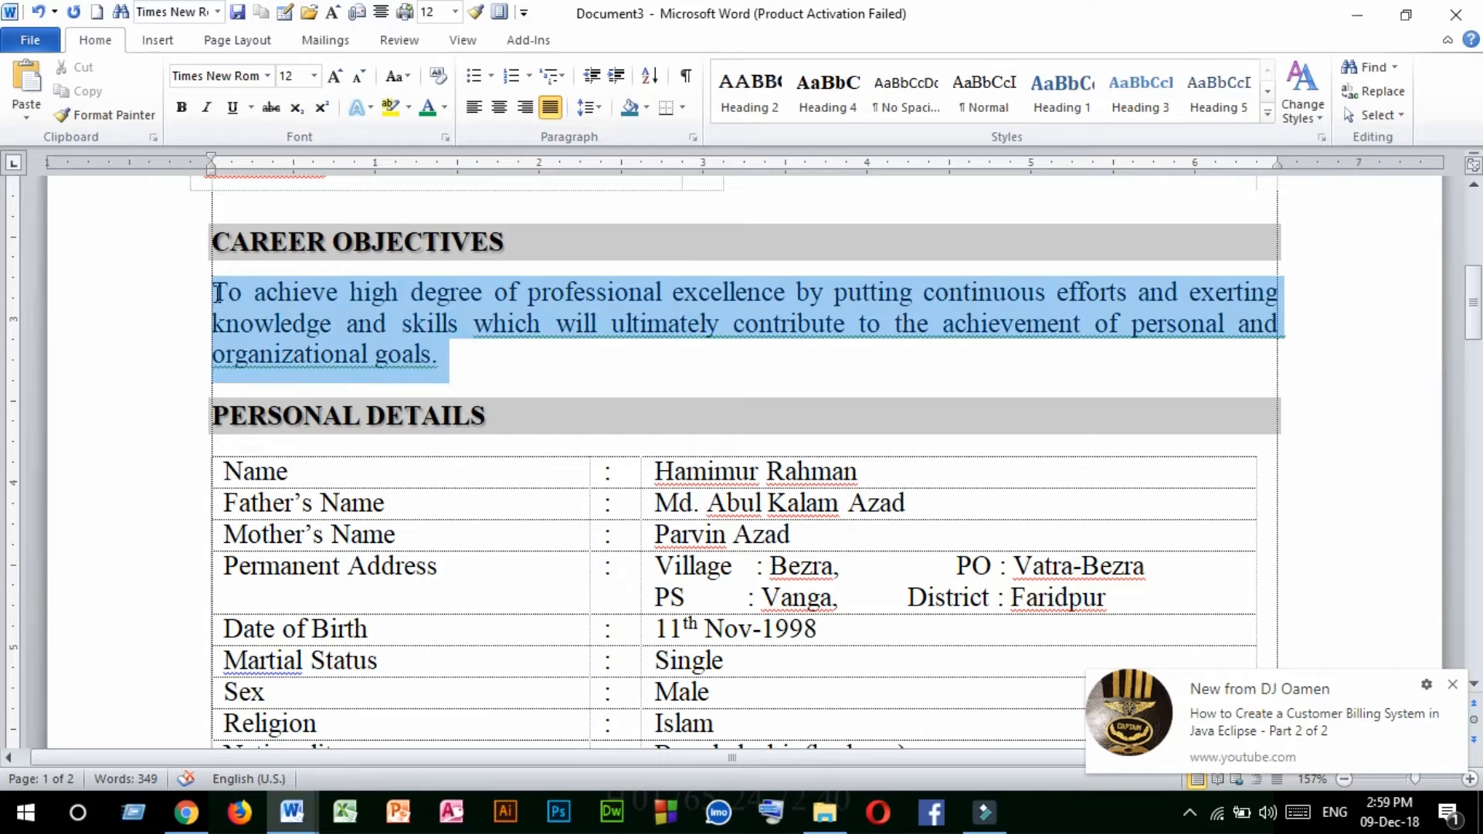
{"action": "left_click", "coordinate": [441, 364]}
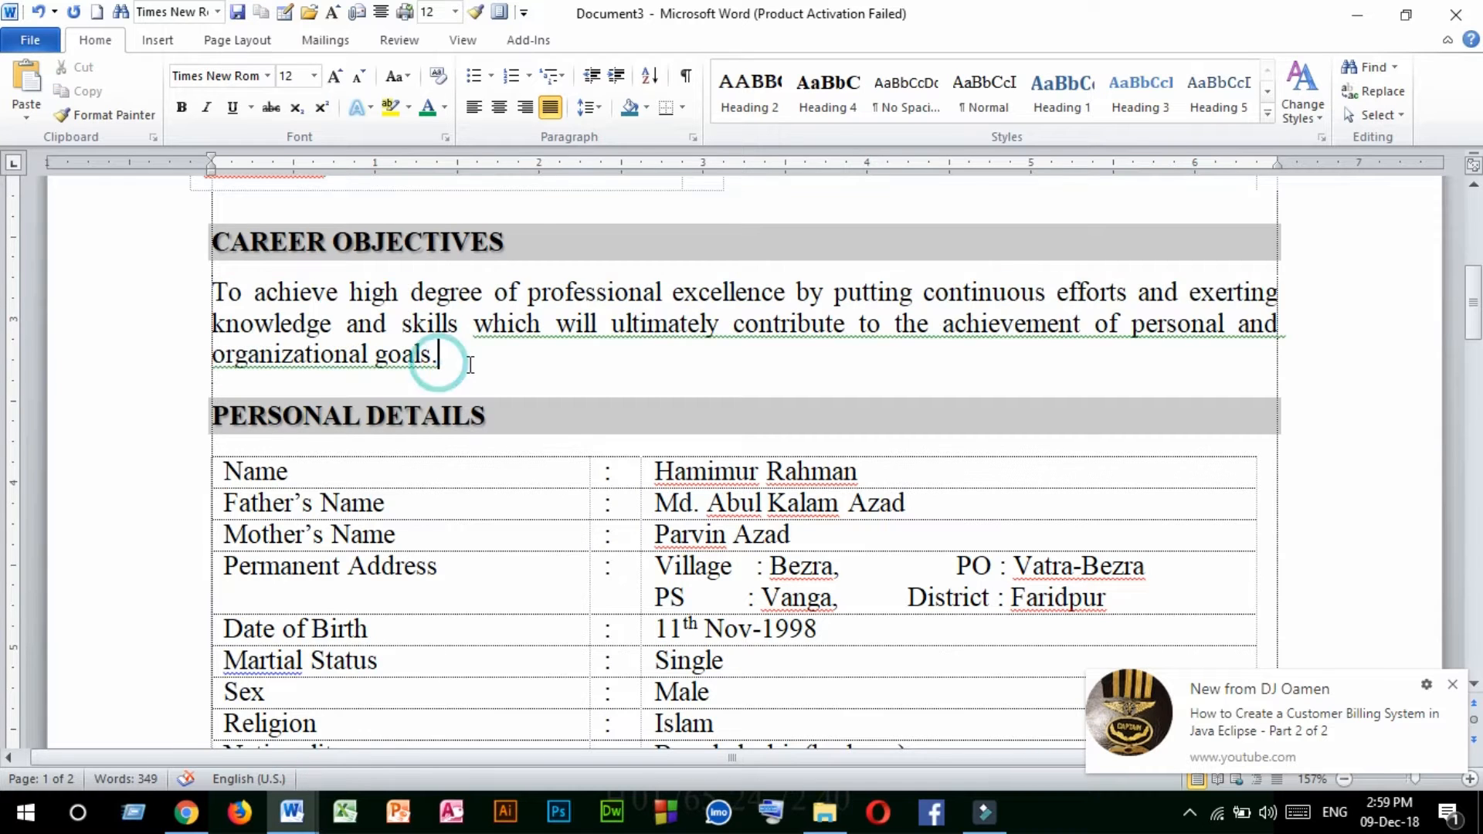
{"action": "left_click_drag", "start_coordinate": [466, 363], "coordinate": [224, 297]}
{"action": "left_click", "coordinate": [470, 378]}
{"action": "scroll", "coordinate": [373, 421], "scroll_direction": "down", "scroll_amount": 2}
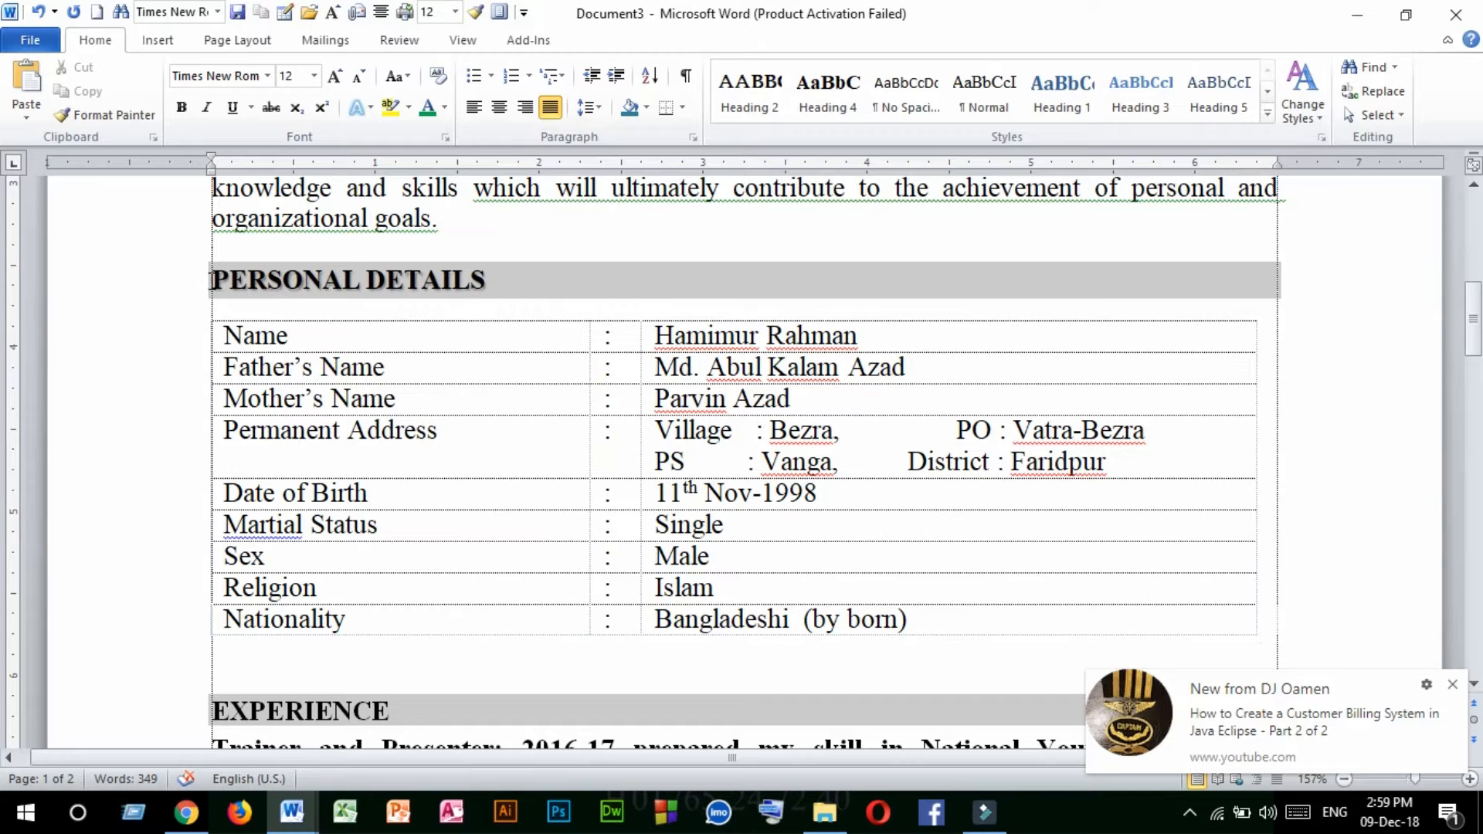
{"action": "left_click_drag", "start_coordinate": [211, 280], "coordinate": [489, 276]}
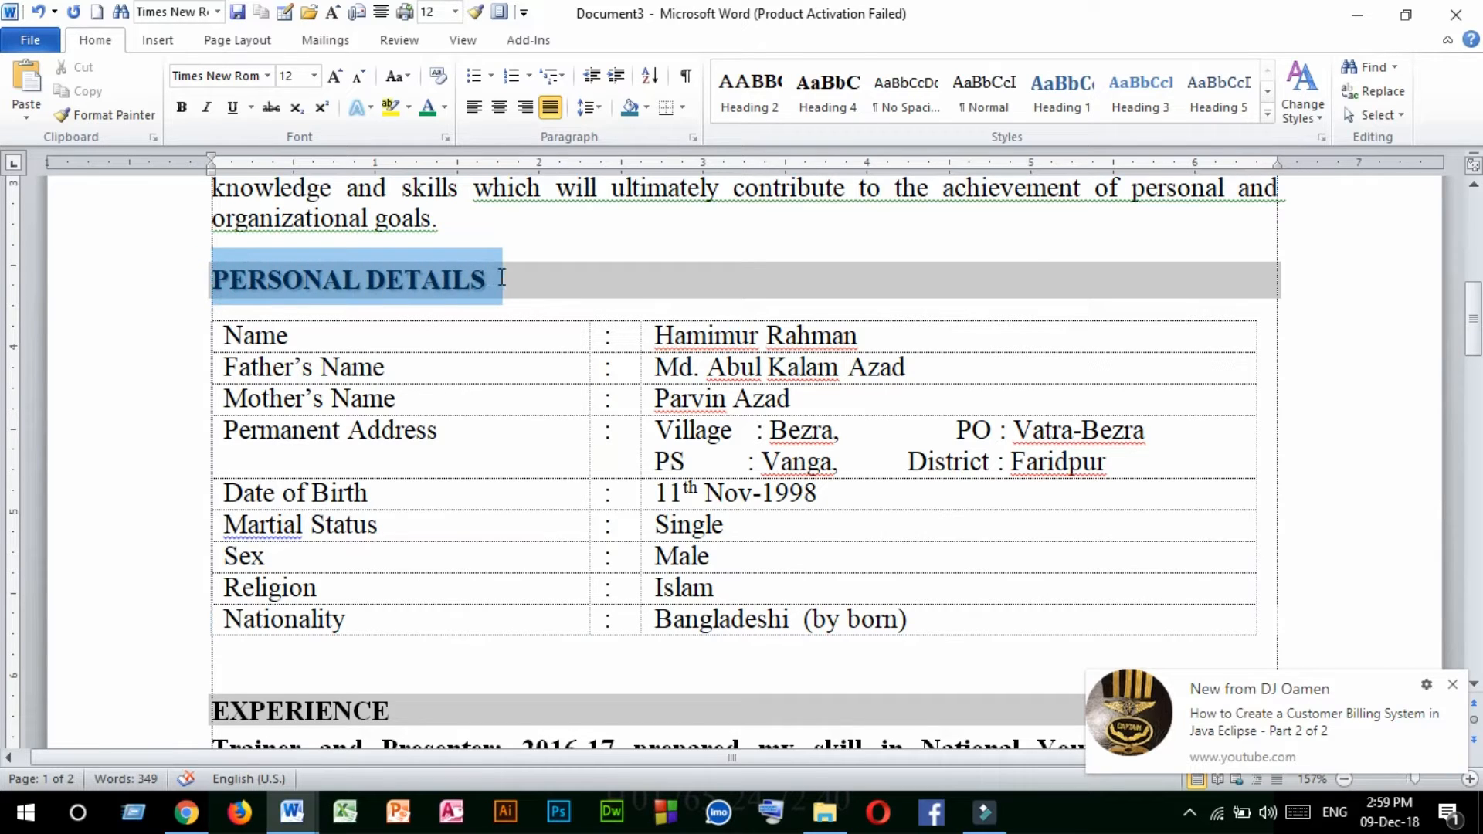
{"action": "left_click", "coordinate": [408, 347]}
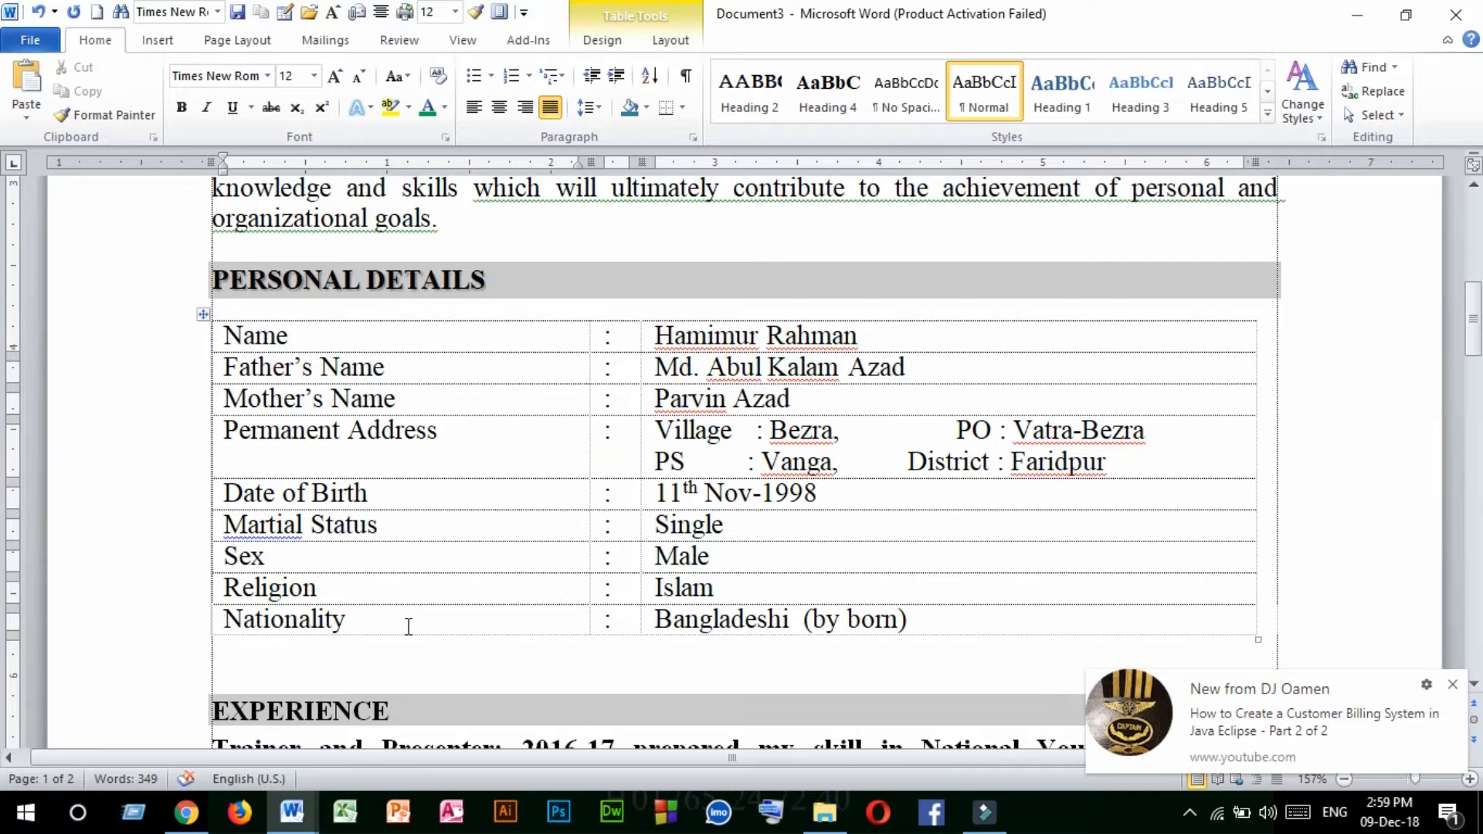
Step: Examine the EXPERIENCE section, including the period, training institute and branch in its entry
{"action": "scroll", "coordinate": [413, 626], "scroll_direction": "down", "scroll_amount": 2}
{"action": "scroll", "coordinate": [417, 621], "scroll_direction": "down", "scroll_amount": 2}
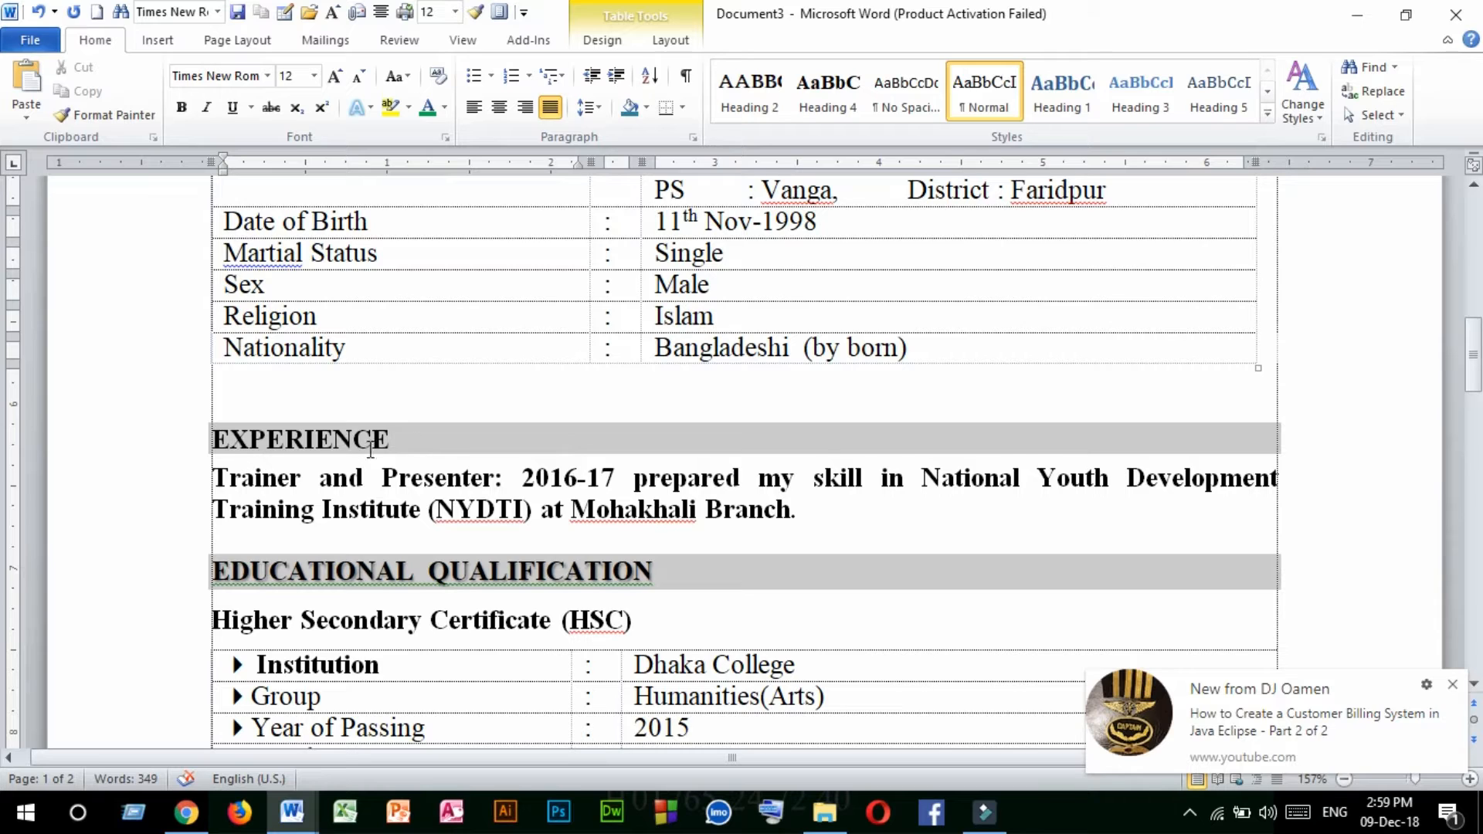
{"action": "left_click_drag", "start_coordinate": [429, 438], "coordinate": [202, 438]}
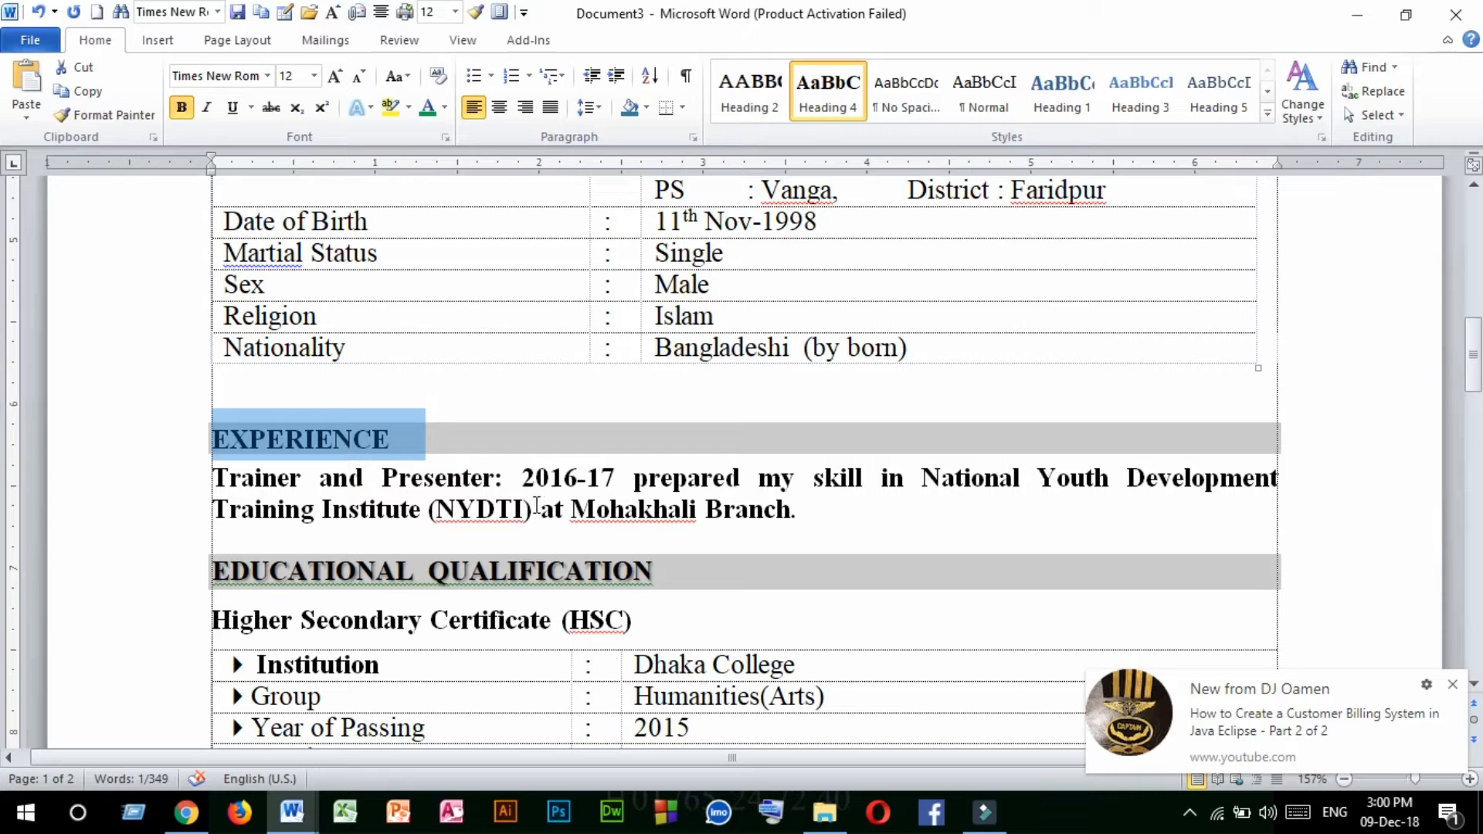
{"action": "left_click_drag", "start_coordinate": [514, 487], "coordinate": [599, 483]}
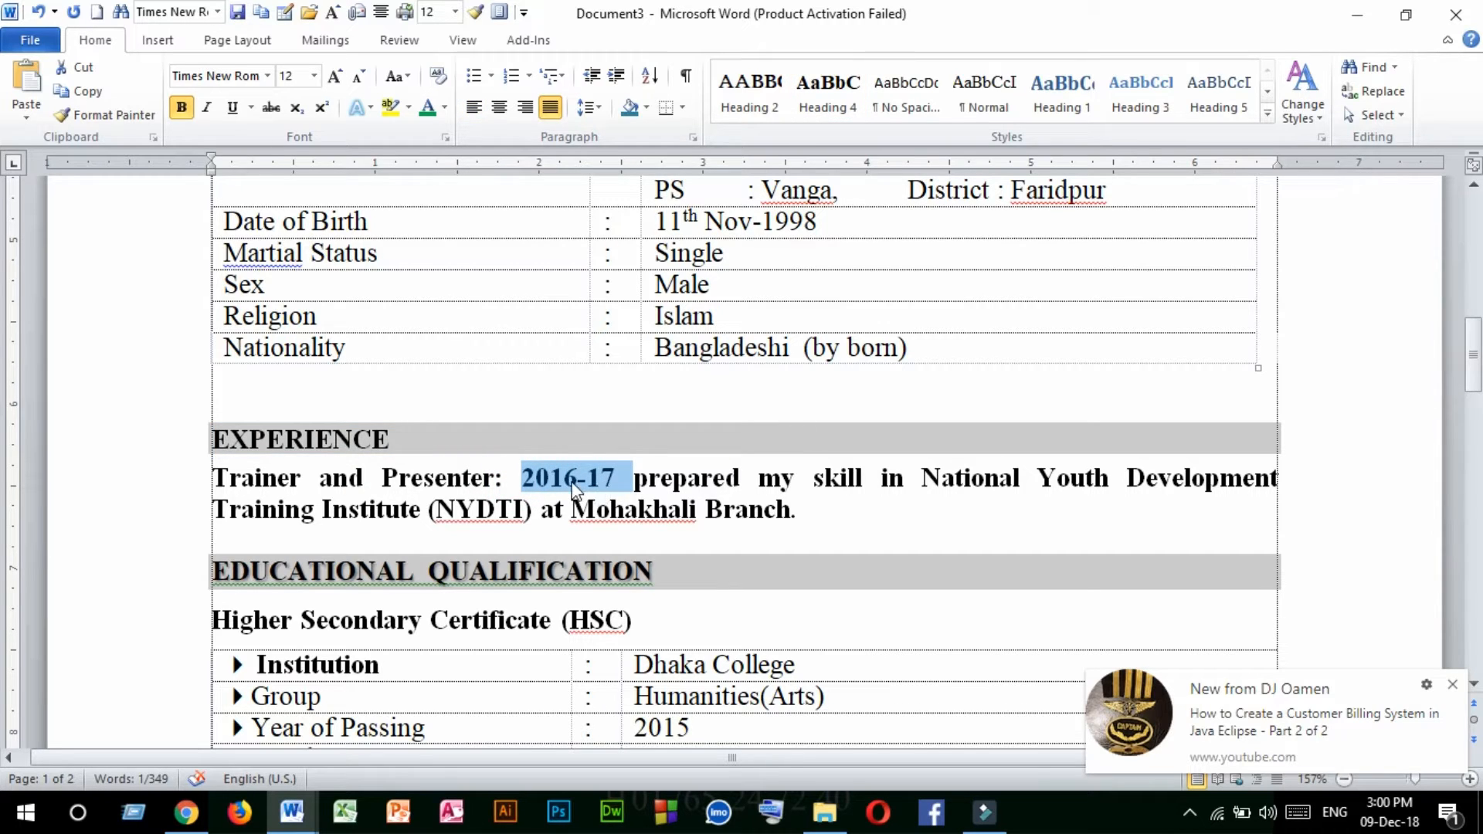
{"action": "left_click", "coordinate": [569, 485]}
{"action": "left_click", "coordinate": [519, 479]}
{"action": "left_click_drag", "start_coordinate": [521, 479], "coordinate": [564, 482]}
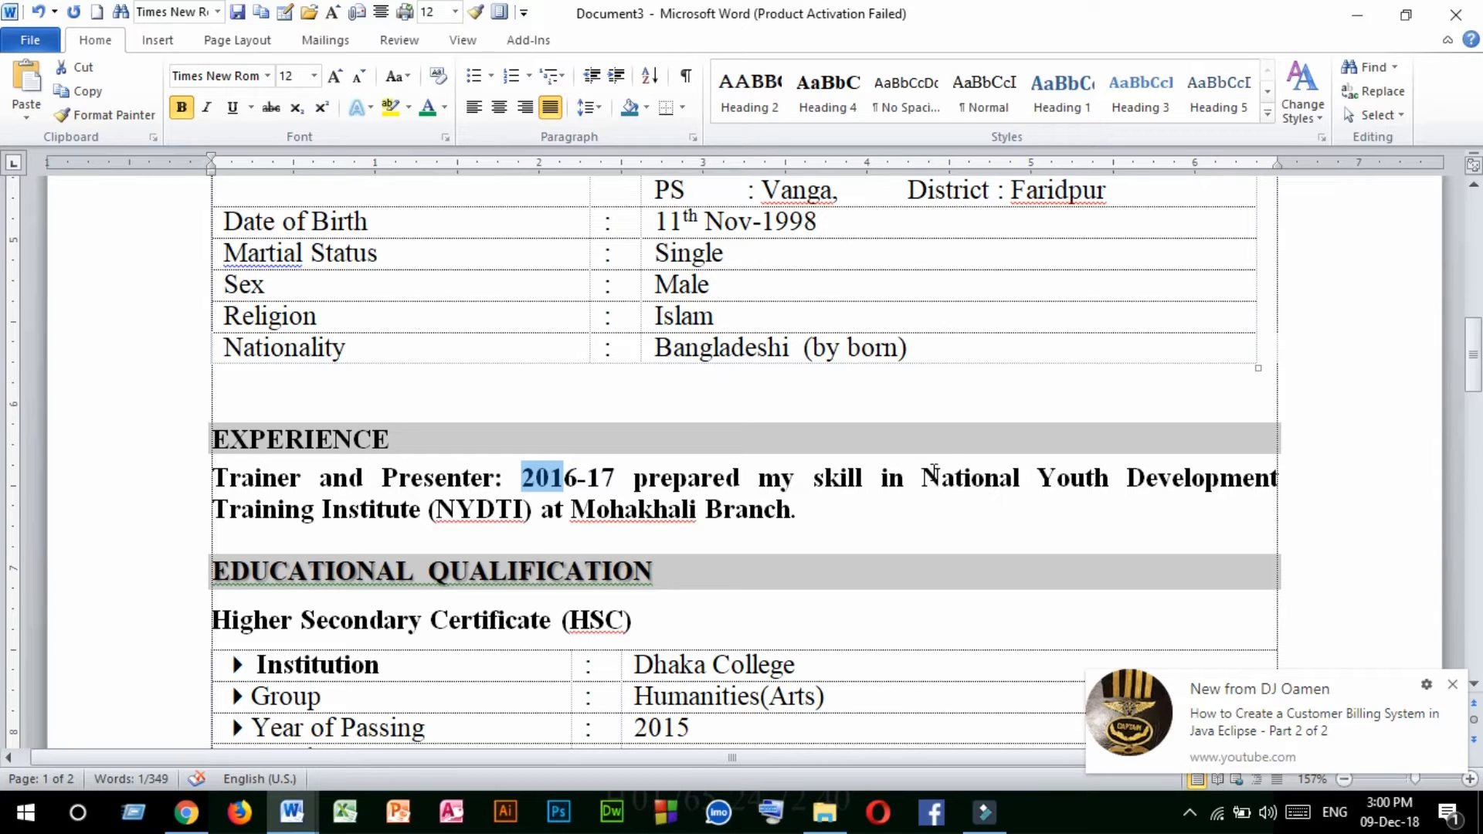
{"action": "left_click_drag", "start_coordinate": [933, 473], "coordinate": [1191, 491]}
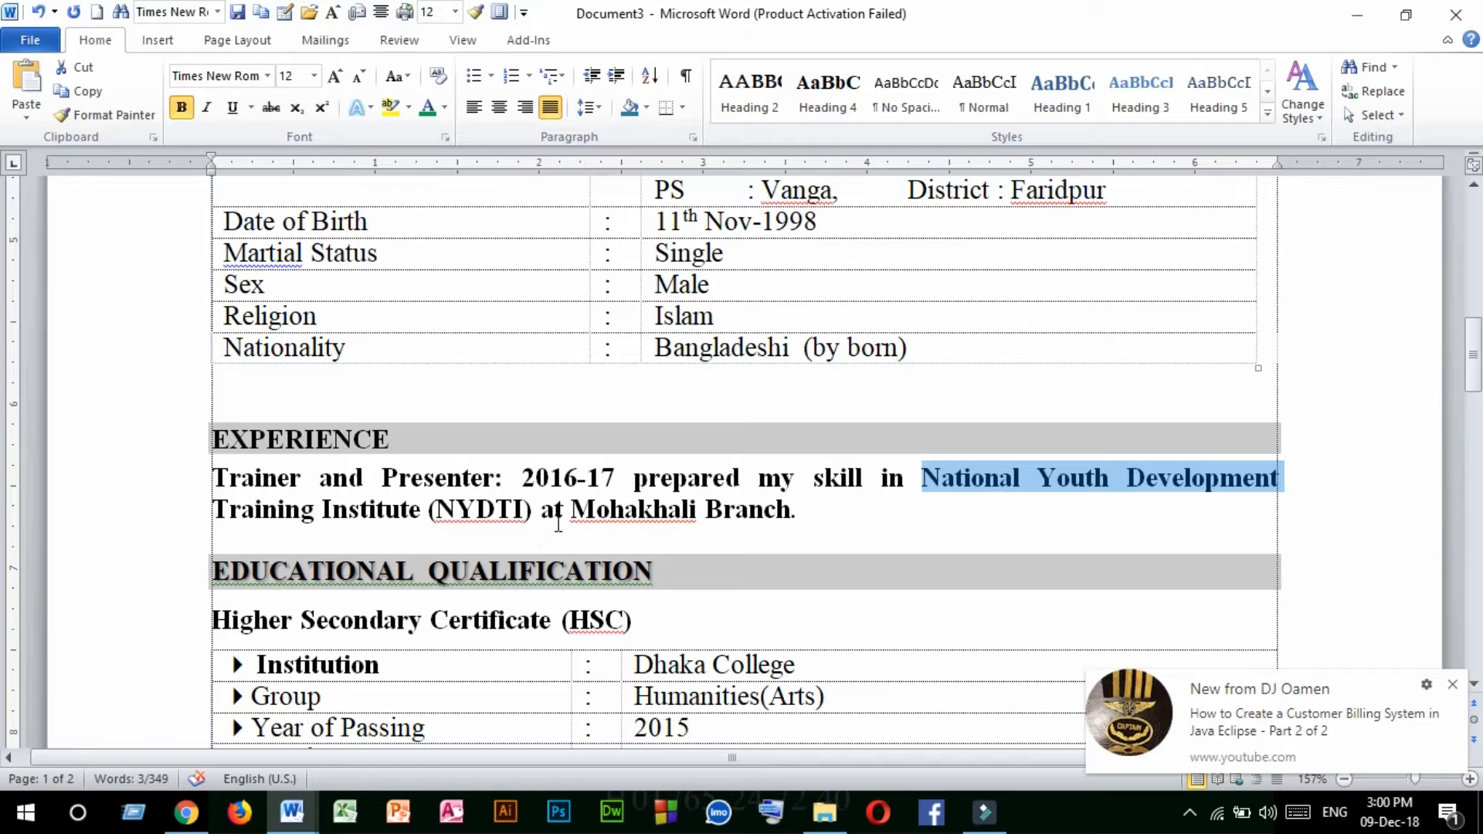
{"action": "left_click_drag", "start_coordinate": [572, 509], "coordinate": [792, 513]}
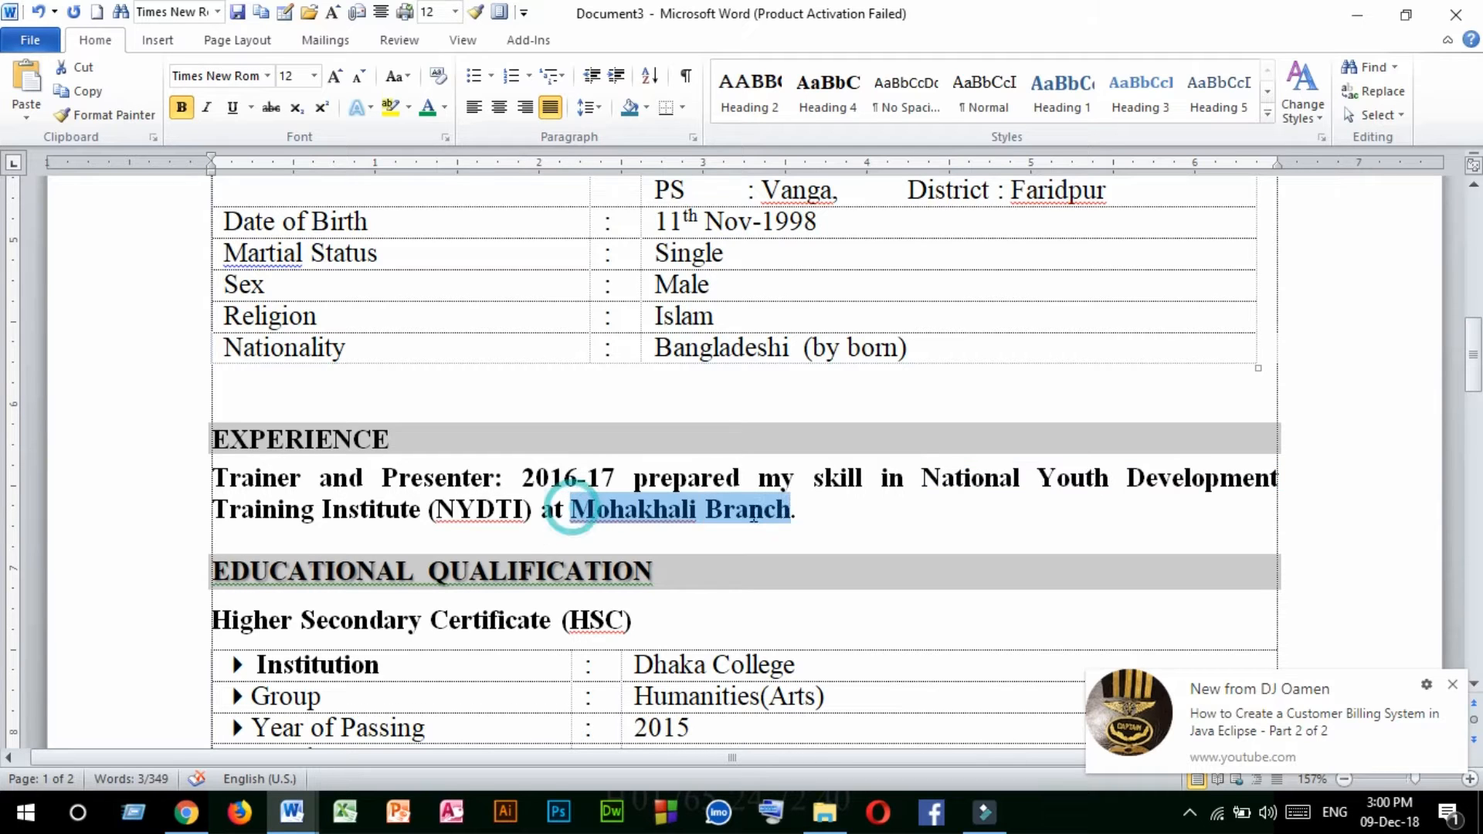
{"action": "left_click", "coordinate": [817, 526]}
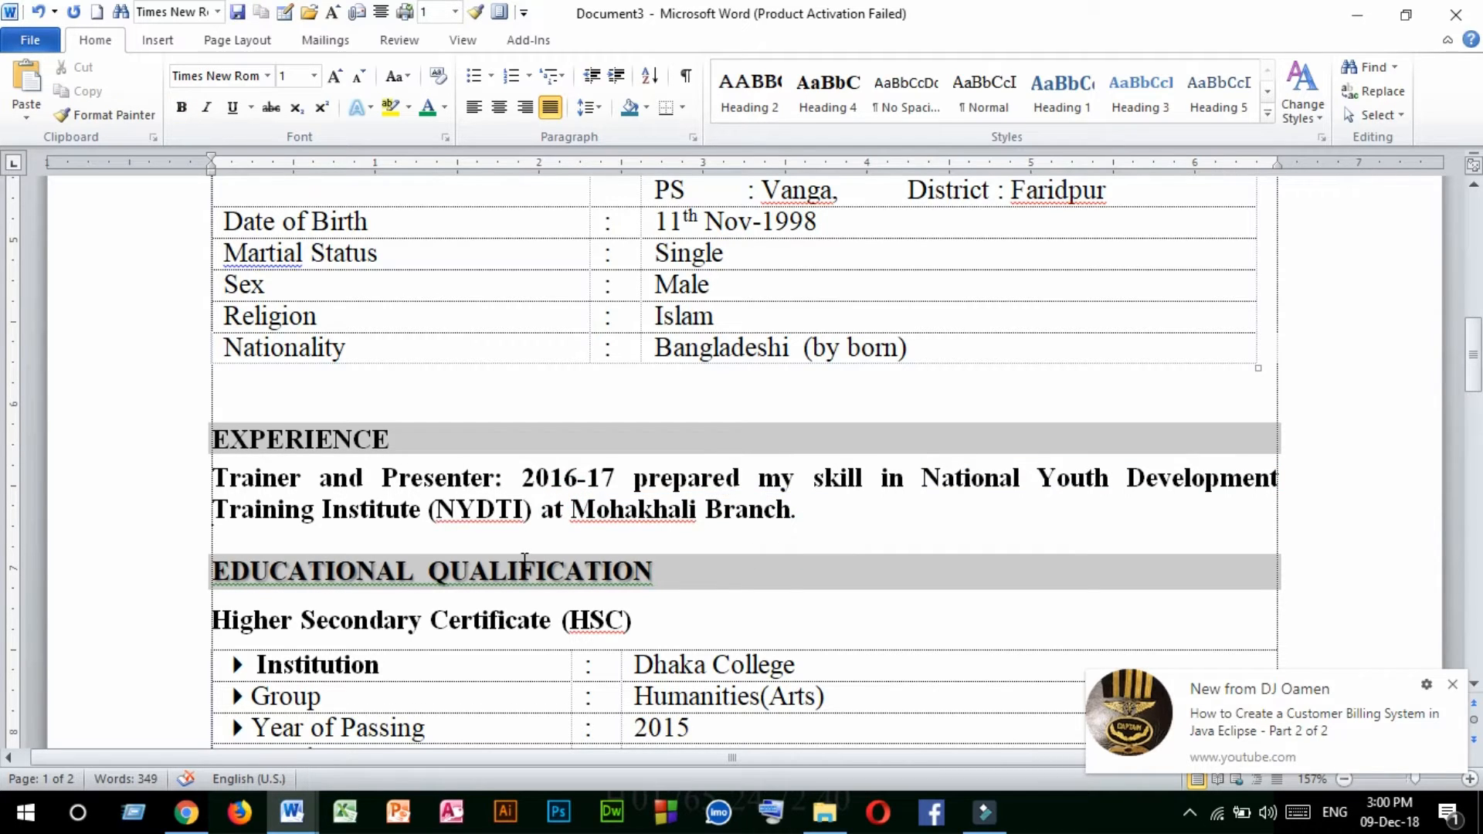
Step: Examine the Higher Secondary Certificate (HSC) entry under EDUCATIONAL QUALIFICATION
{"action": "scroll", "coordinate": [524, 558], "scroll_direction": "up", "scroll_amount": 2}
{"action": "scroll", "coordinate": [513, 551], "scroll_direction": "down", "scroll_amount": 4}
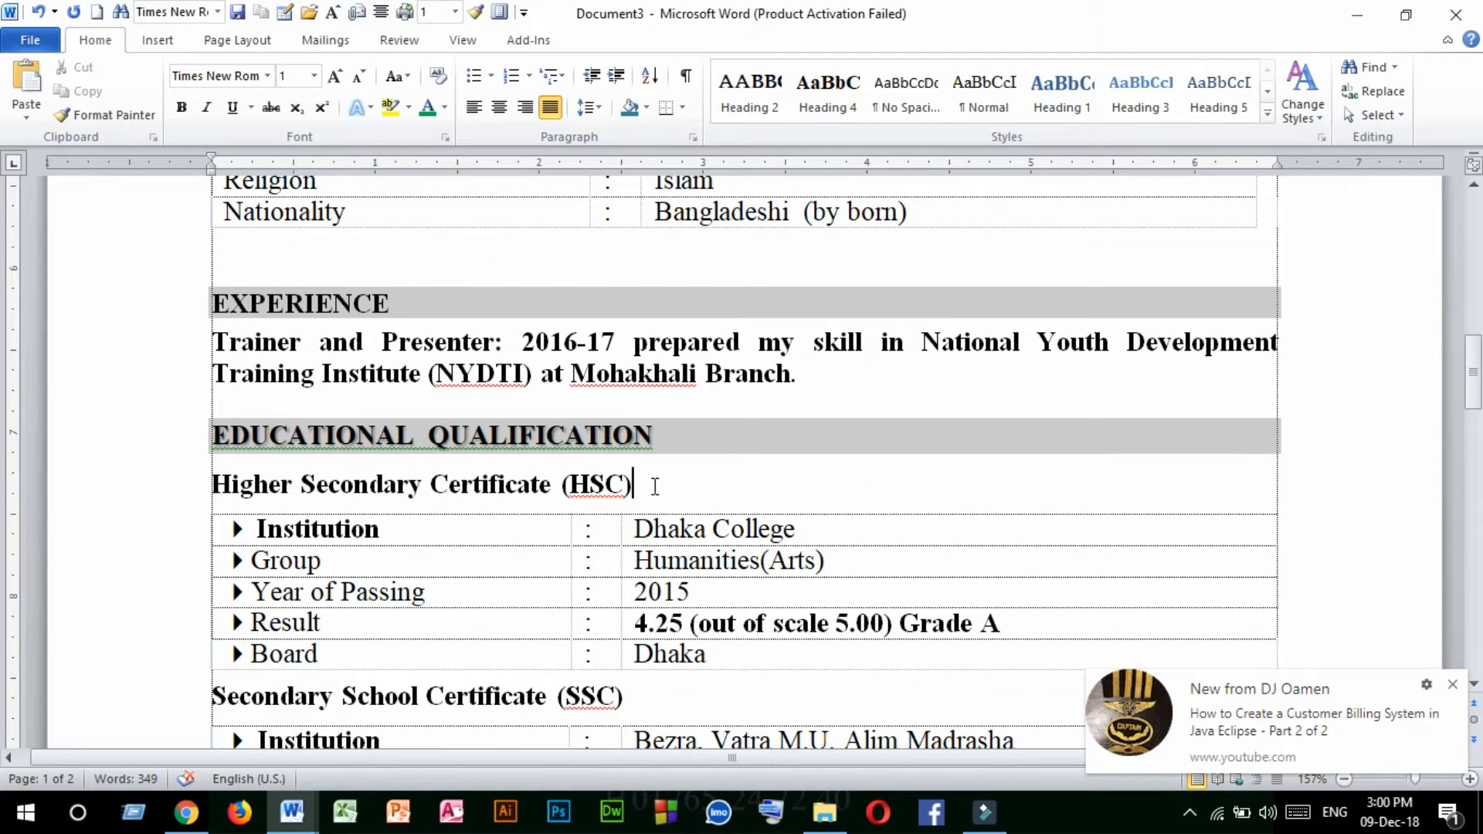
{"action": "left_click_drag", "start_coordinate": [657, 486], "coordinate": [213, 492]}
{"action": "left_click", "coordinate": [293, 491]}
{"action": "left_click", "coordinate": [641, 491]}
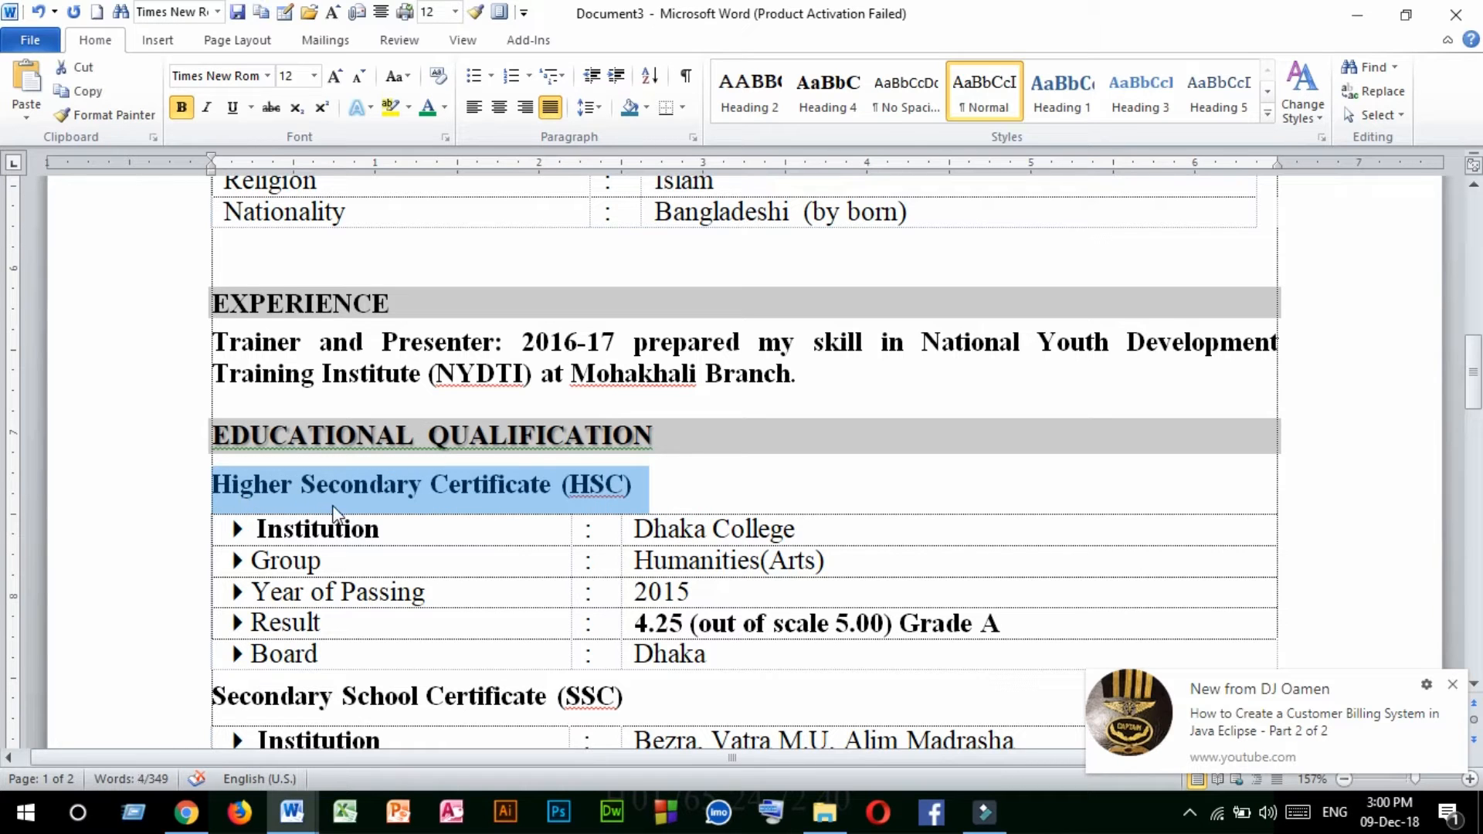
{"action": "left_click", "coordinate": [238, 513]}
{"action": "left_click_drag", "start_coordinate": [713, 490], "coordinate": [232, 498]}
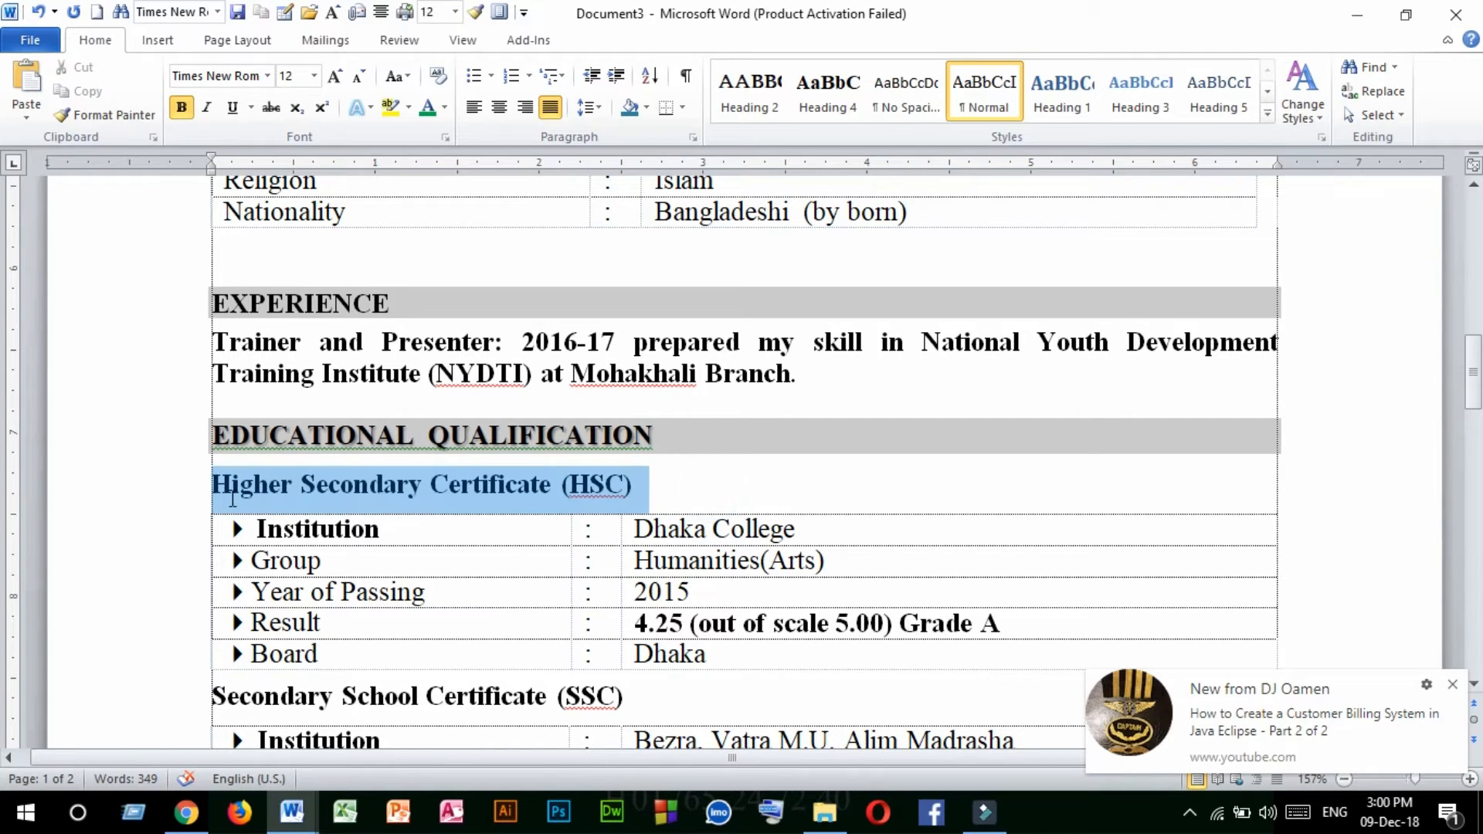
{"action": "left_click", "coordinate": [657, 496]}
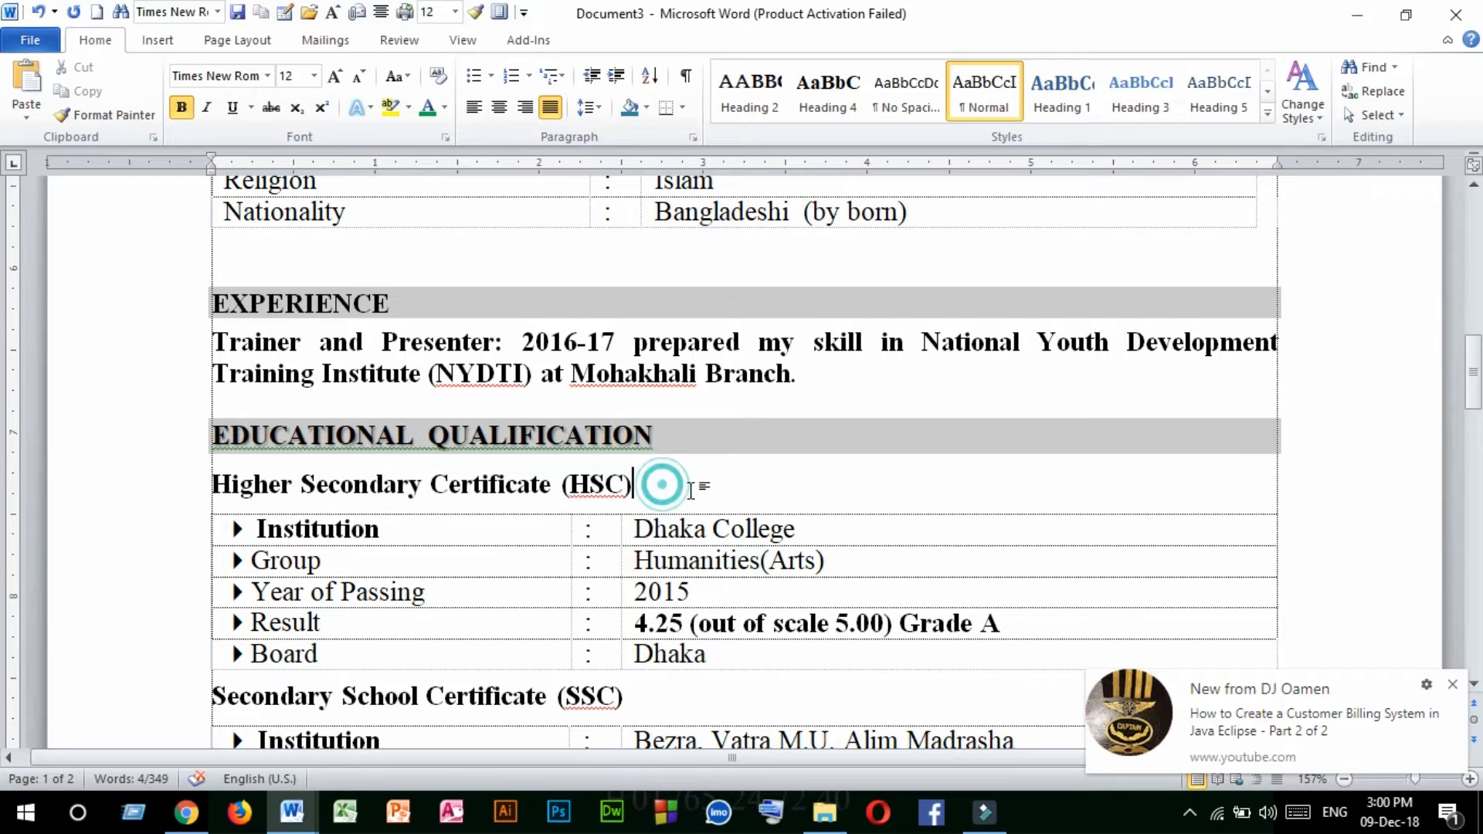
Step: Read the institution, group, year of passing, result and board rows in the HSC table
{"action": "left_click_drag", "start_coordinate": [689, 495], "coordinate": [214, 494]}
{"action": "left_click", "coordinate": [397, 513]}
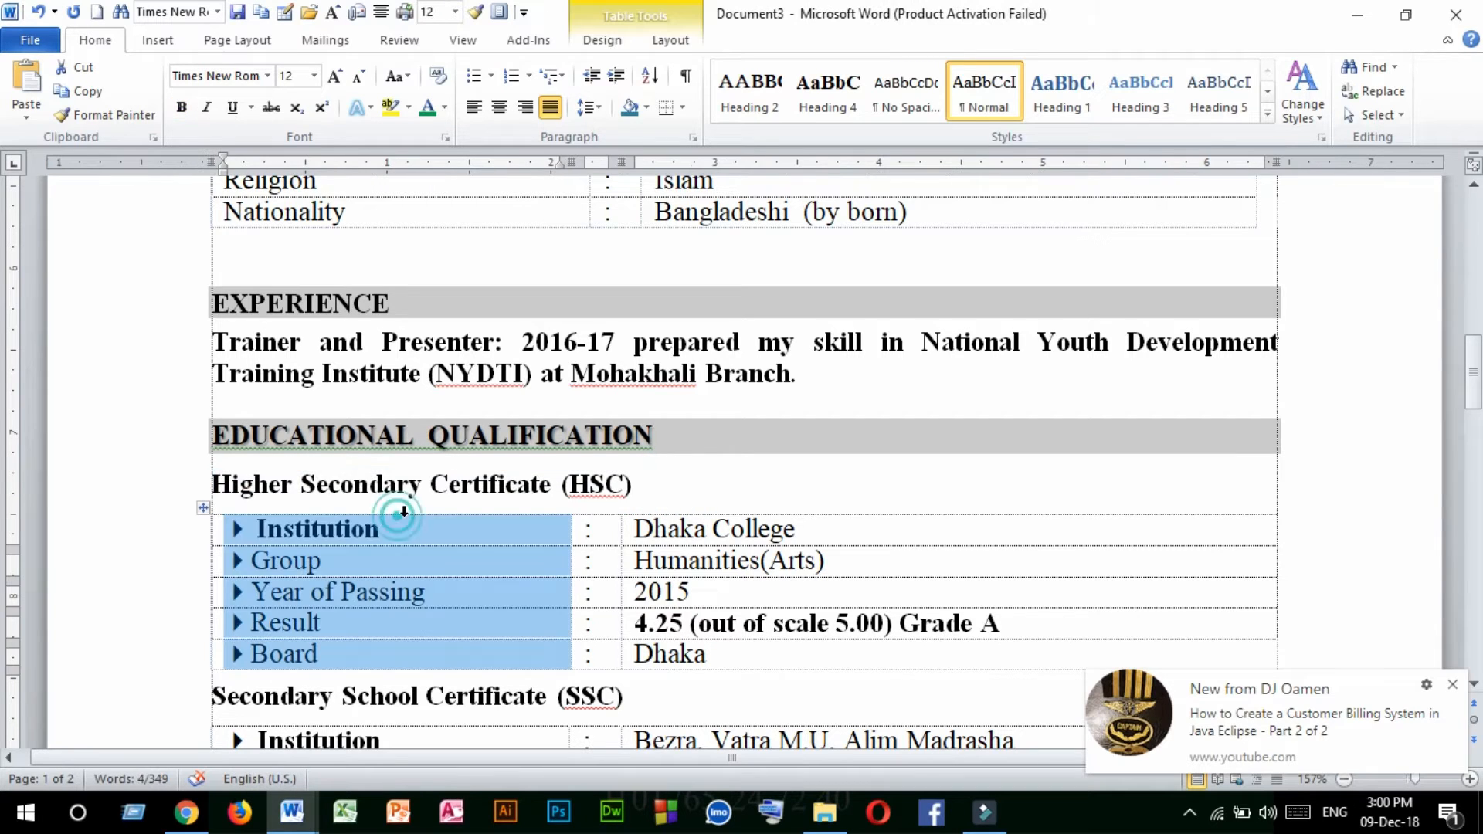
{"action": "left_click", "coordinate": [678, 492]}
{"action": "scroll", "coordinate": [681, 492], "scroll_direction": "down", "scroll_amount": 3}
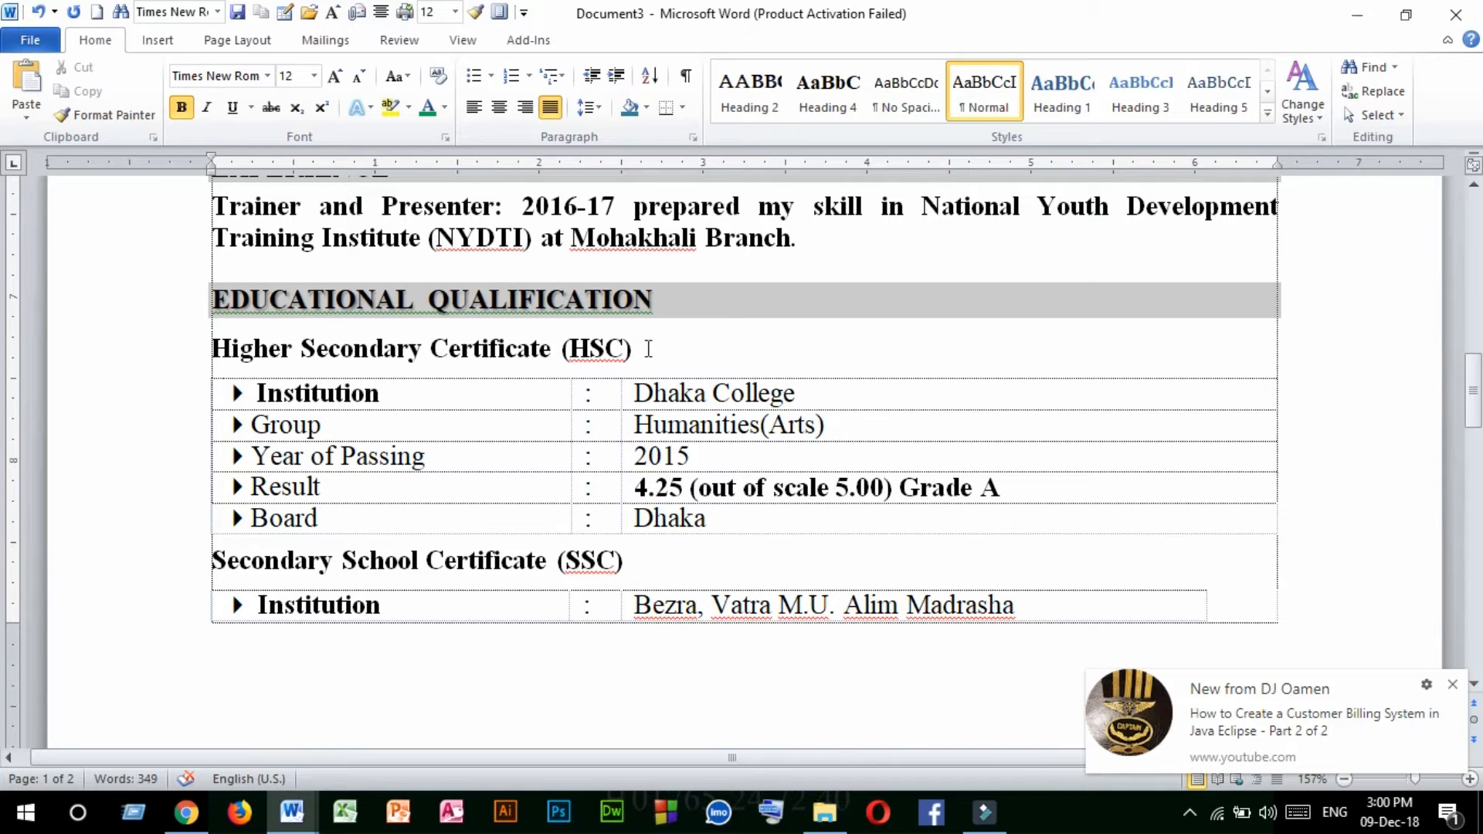
{"action": "left_click_drag", "start_coordinate": [658, 341], "coordinate": [254, 378]}
{"action": "left_click", "coordinate": [380, 394]}
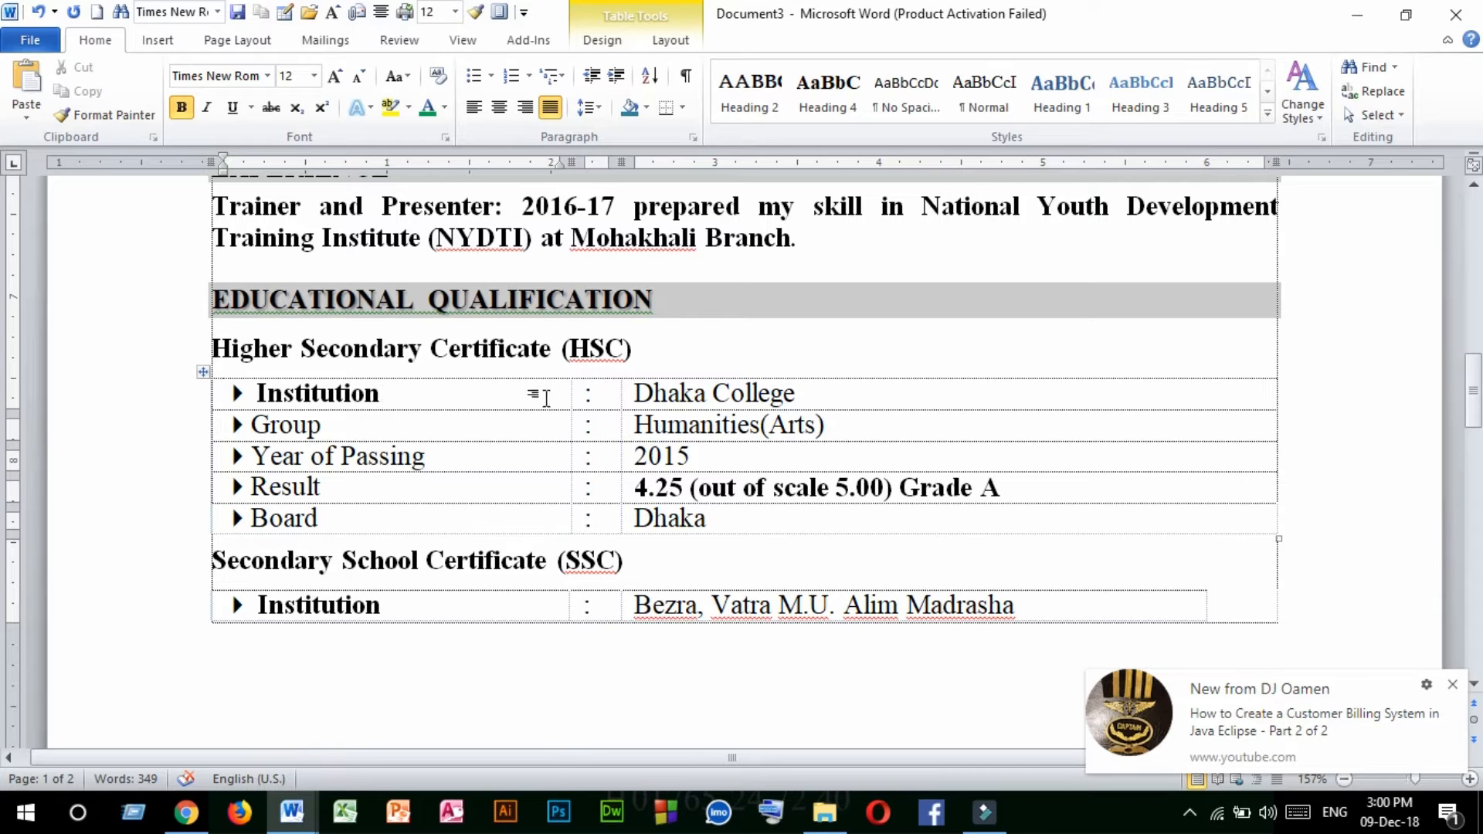
{"action": "left_click", "coordinate": [821, 395]}
{"action": "left_click_drag", "start_coordinate": [821, 396], "coordinate": [270, 396]}
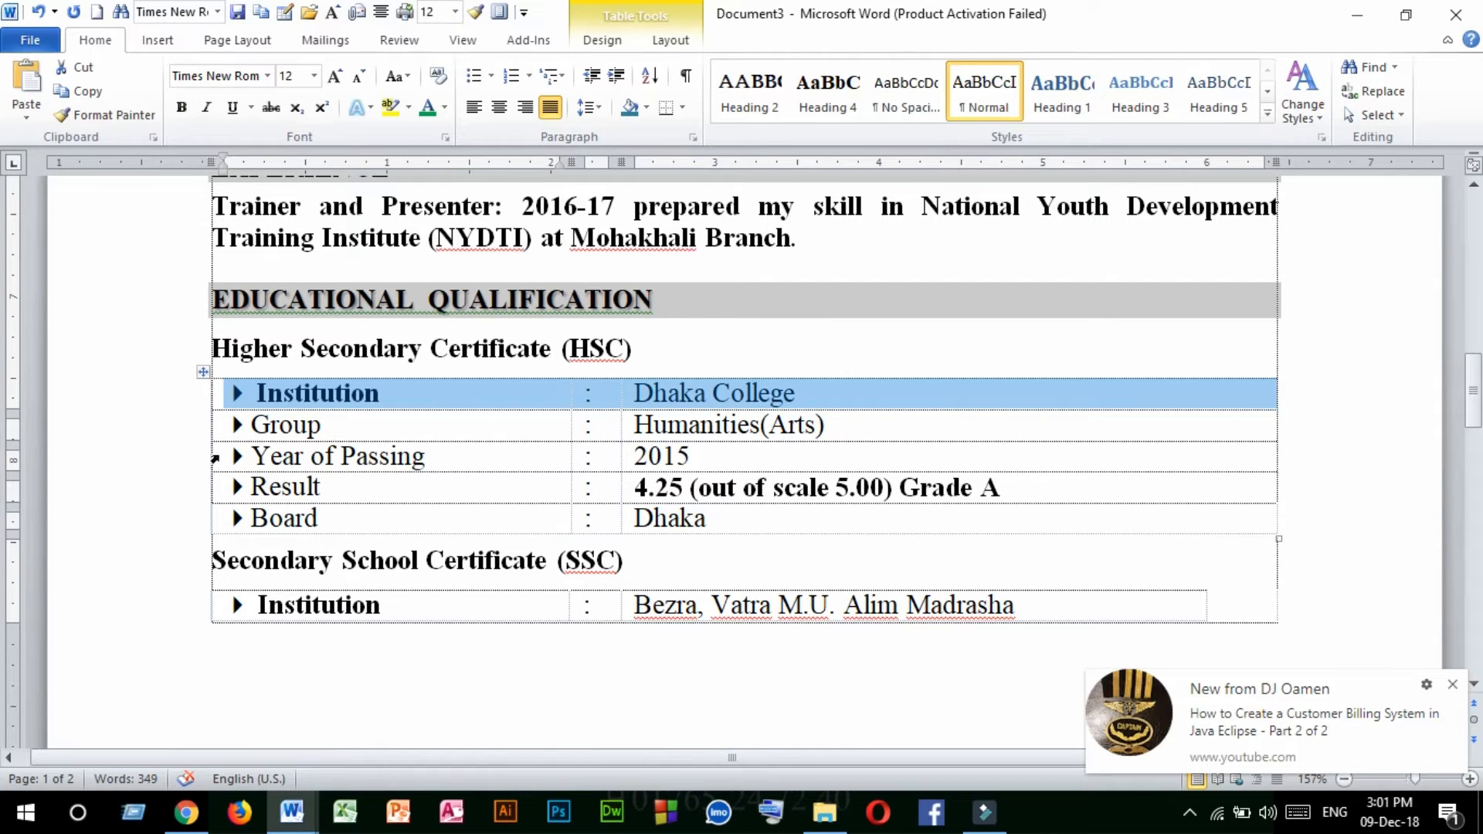
{"action": "left_click", "coordinate": [257, 393]}
{"action": "left_click_drag", "start_coordinate": [257, 393], "coordinate": [797, 518]}
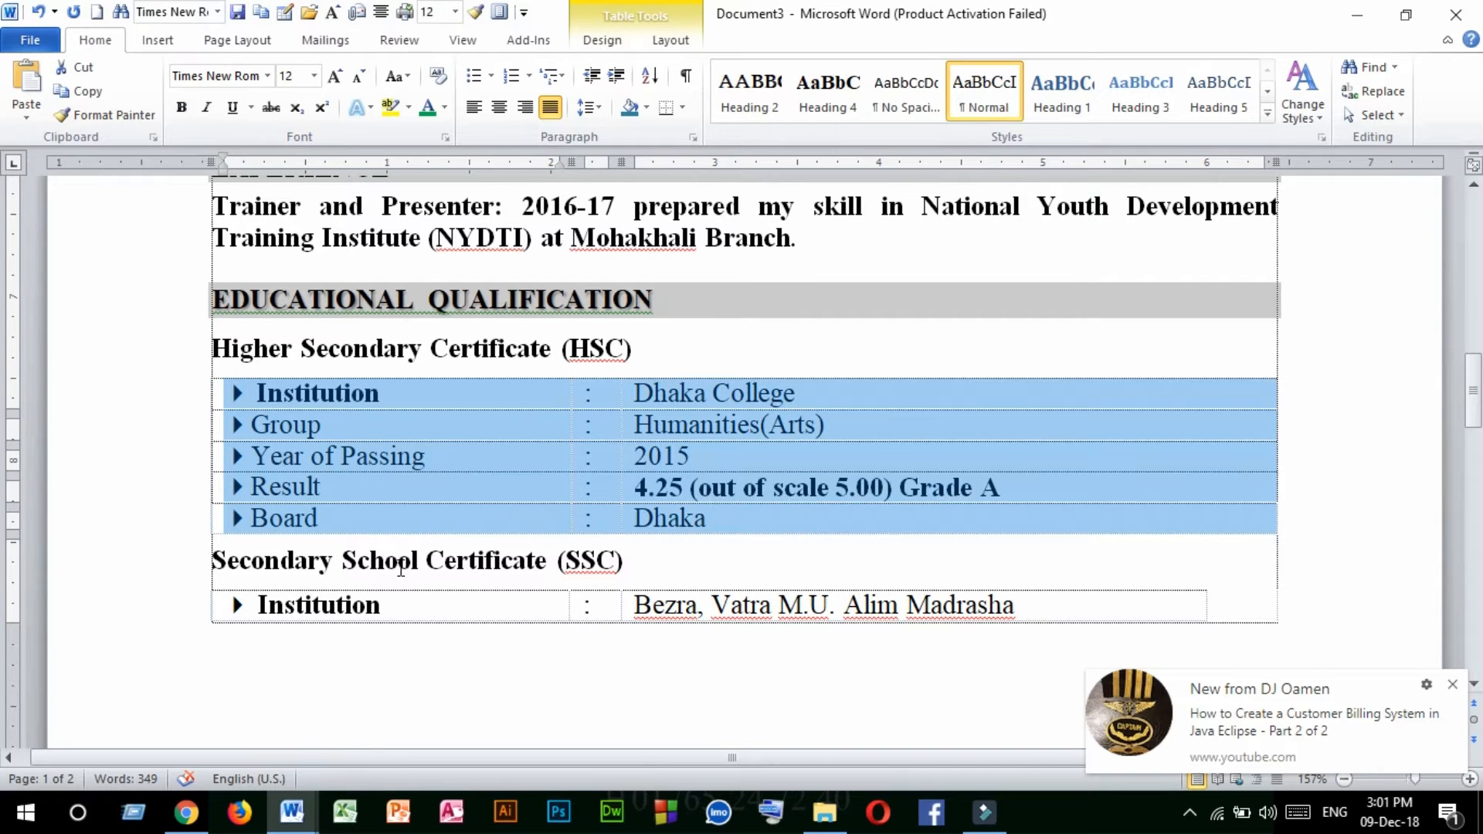
Step: Examine the Secondary School Certificate (SSC) heading and its table, which continues on the second page
{"action": "left_click", "coordinate": [390, 559]}
{"action": "scroll", "coordinate": [417, 563], "scroll_direction": "down", "scroll_amount": 2}
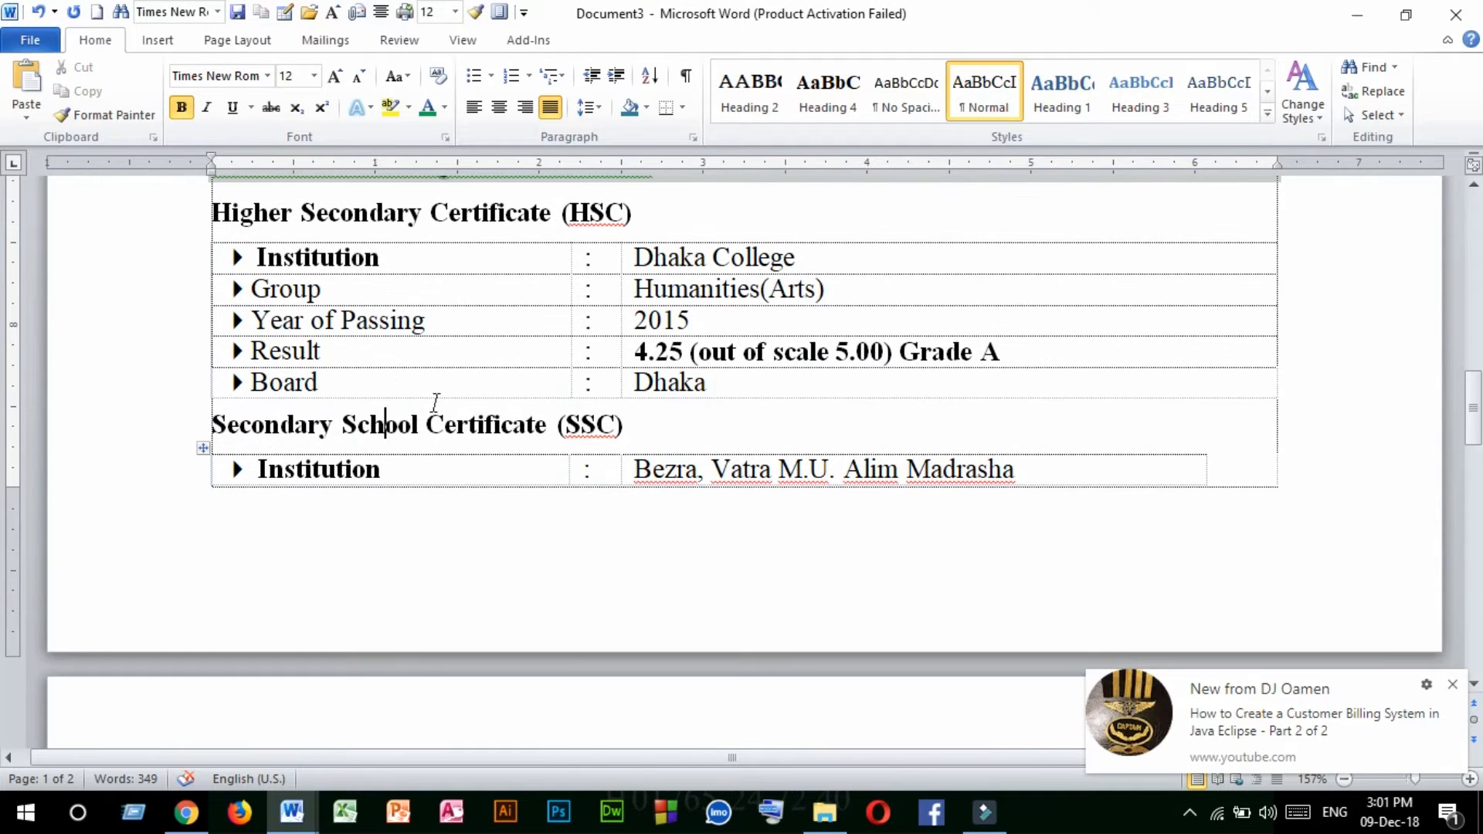
{"action": "left_click_drag", "start_coordinate": [654, 426], "coordinate": [213, 426]}
{"action": "left_click", "coordinate": [381, 437]}
{"action": "scroll", "coordinate": [430, 459], "scroll_direction": "down", "scroll_amount": 4}
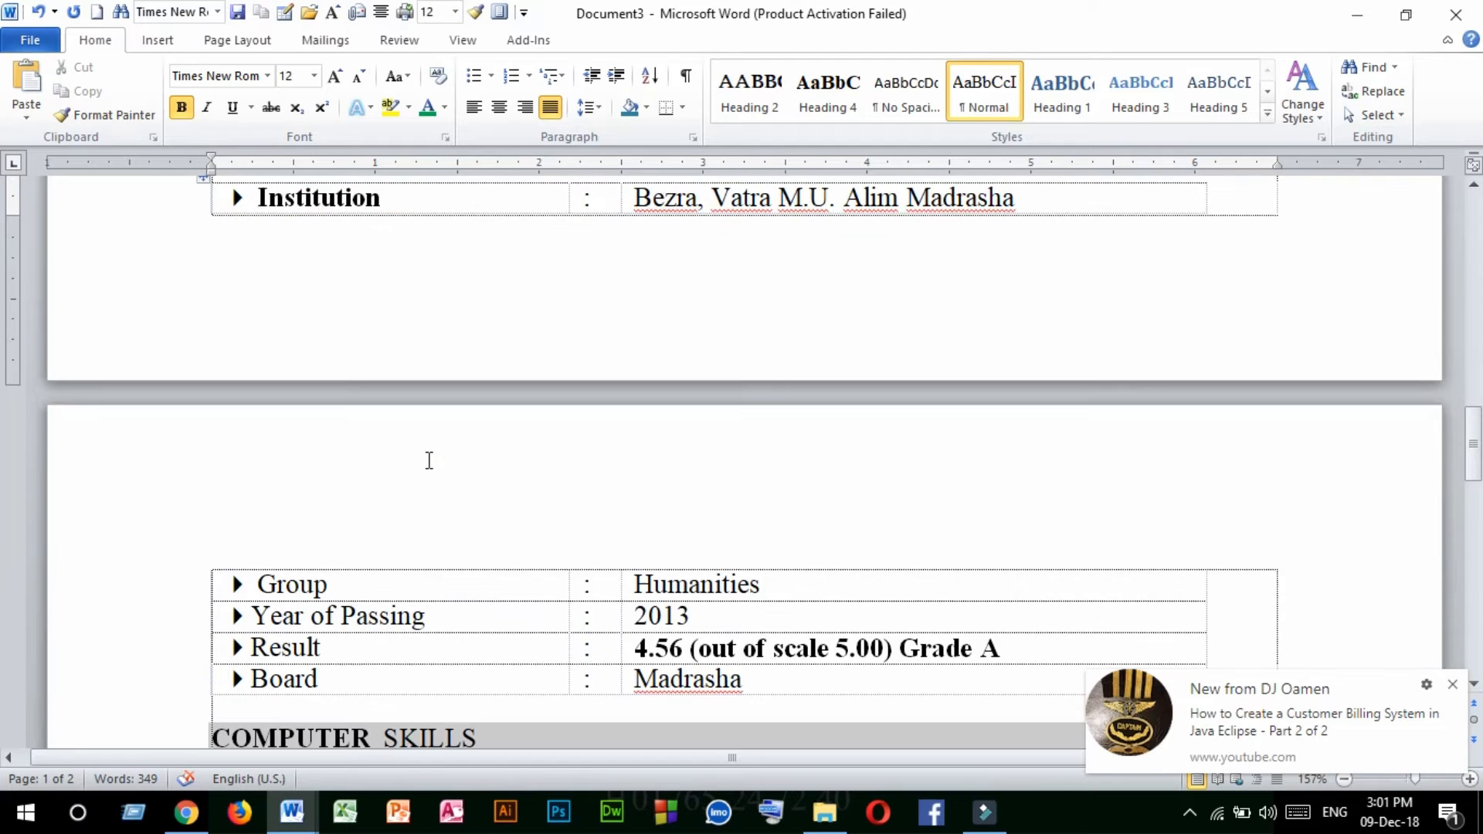
{"action": "scroll", "coordinate": [429, 459], "scroll_direction": "down", "scroll_amount": 6}
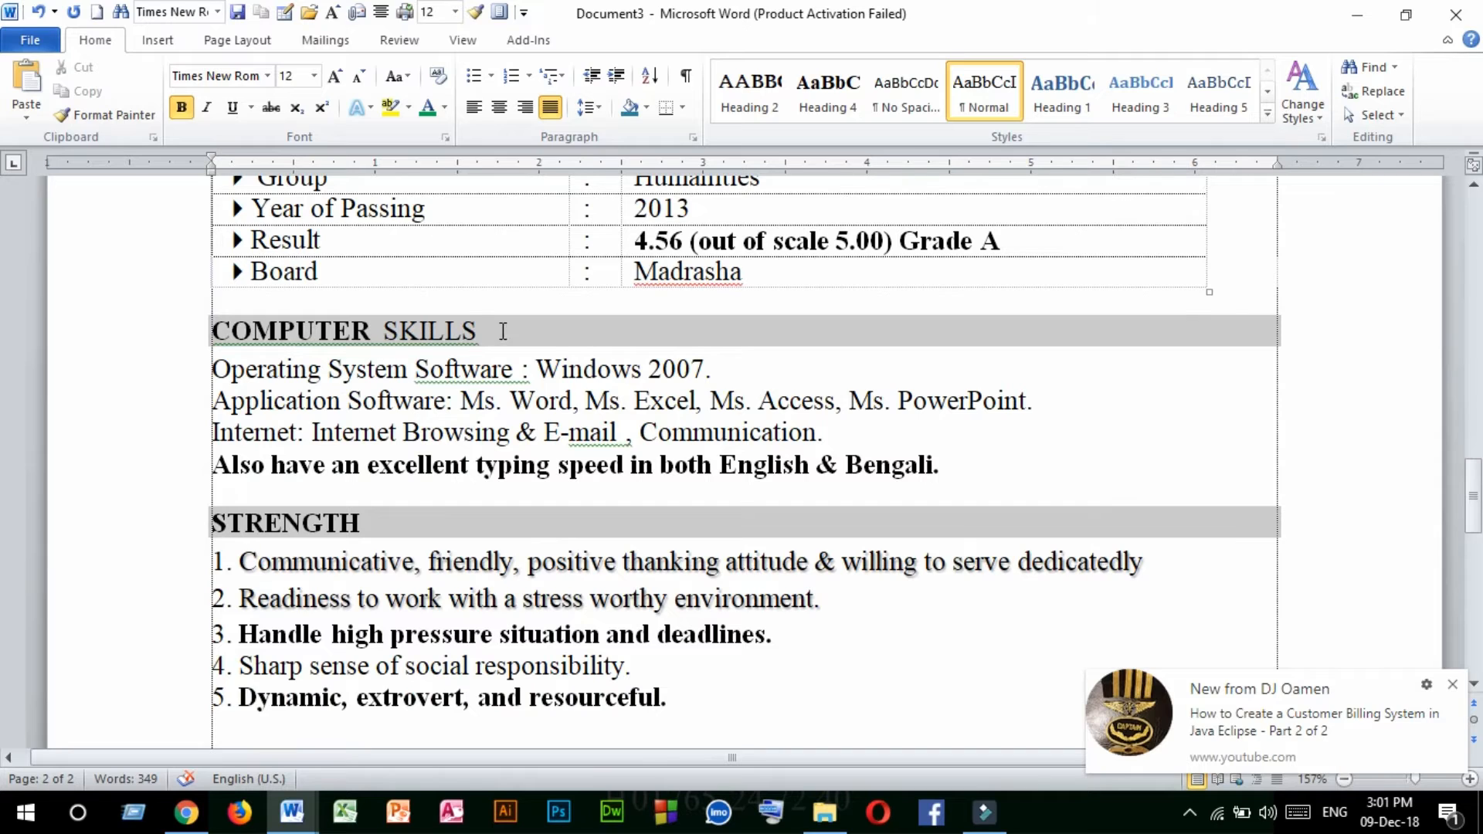
Step: Read the COMPUTER SKILLS section, covering the operating system, application software, internet and typing speed lines
{"action": "triple_click", "coordinate": [502, 331]}
{"action": "left_click", "coordinate": [312, 371]}
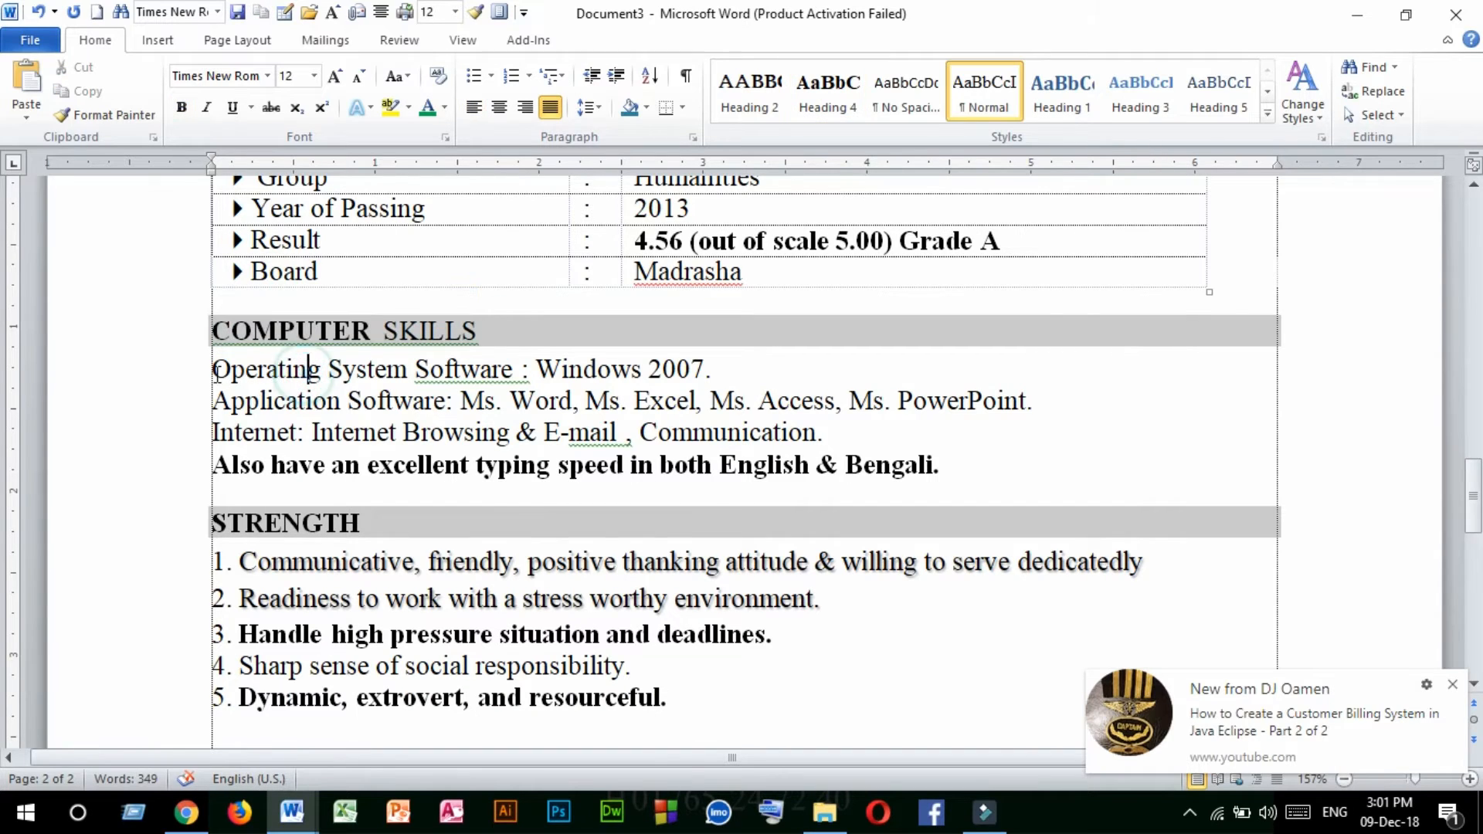
{"action": "left_click_drag", "start_coordinate": [213, 371], "coordinate": [731, 380]}
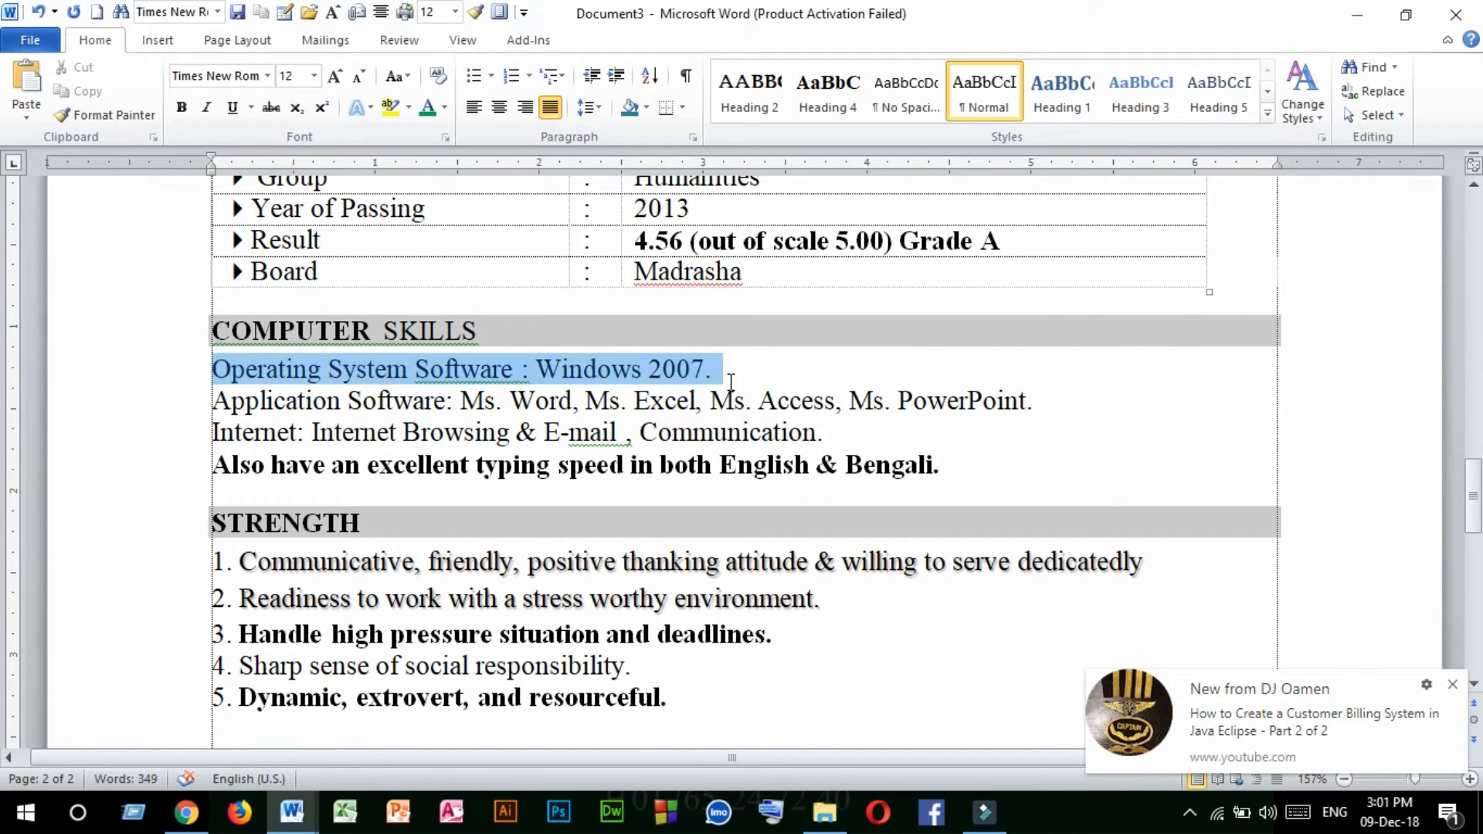
{"action": "left_click", "coordinate": [732, 374]}
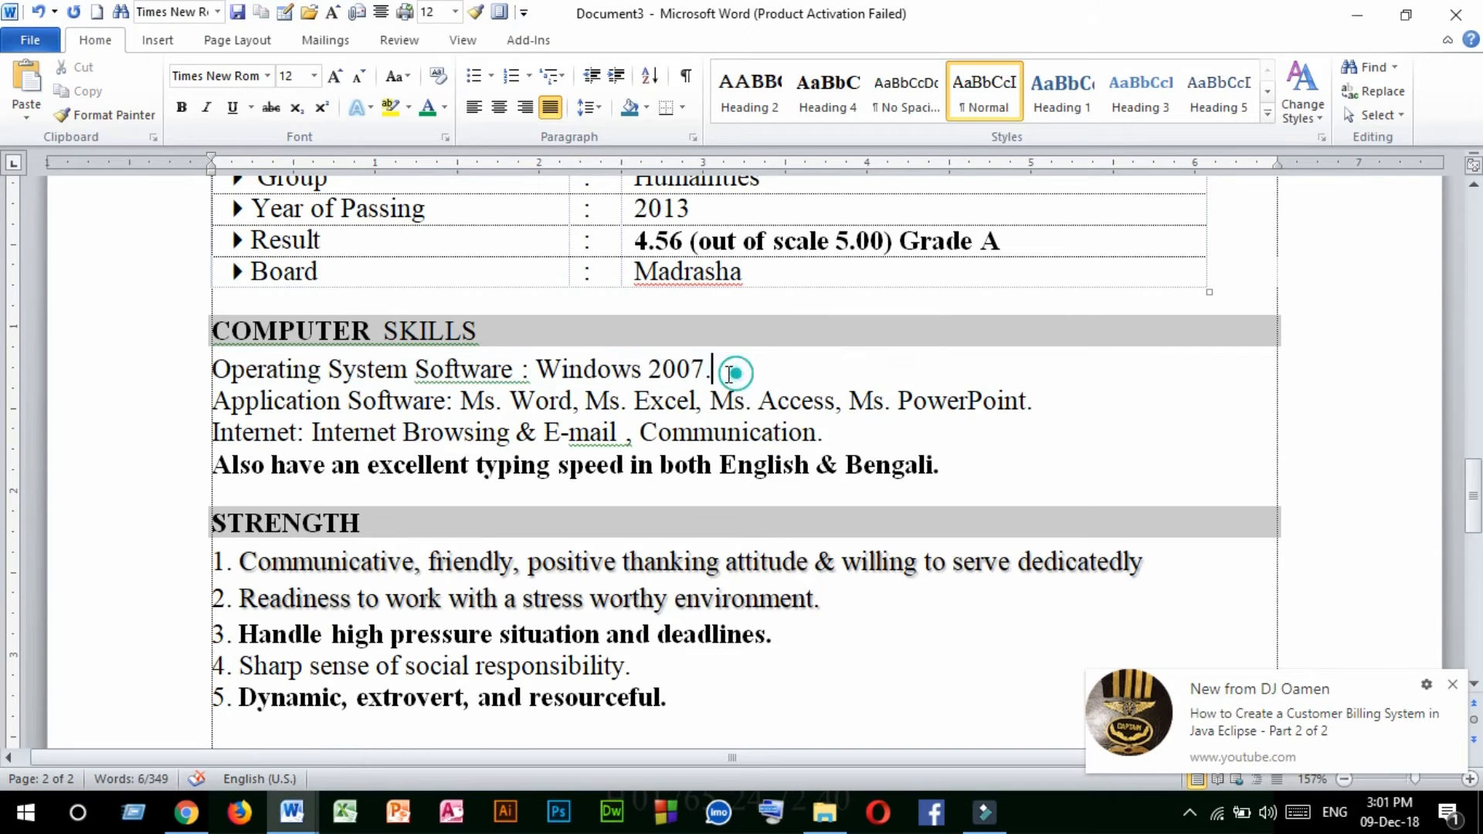
{"action": "left_click_drag", "start_coordinate": [212, 401], "coordinate": [852, 431]}
{"action": "left_click", "coordinate": [840, 431]}
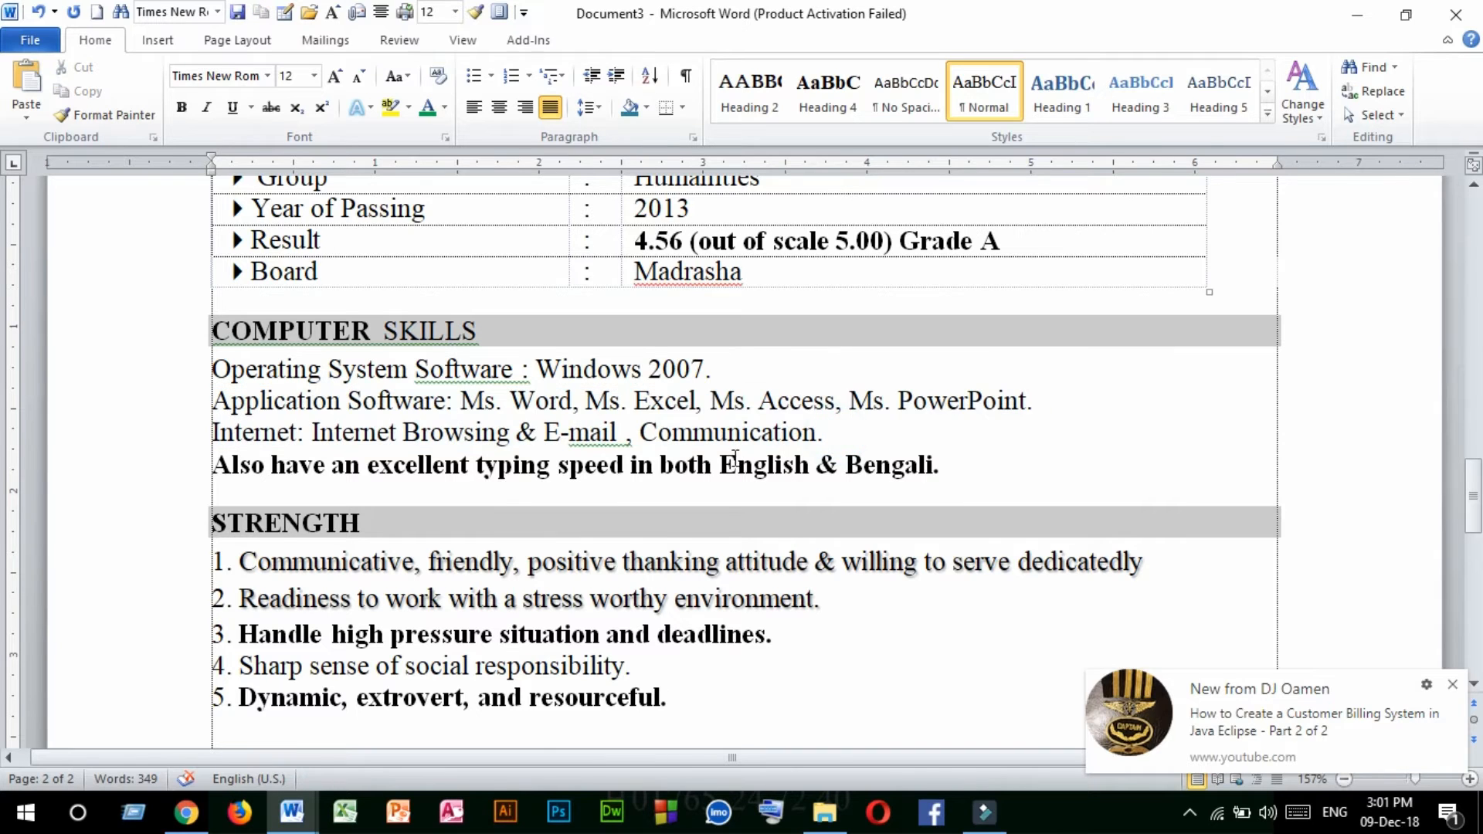
{"action": "scroll", "coordinate": [348, 492], "scroll_direction": "down", "scroll_amount": 2}
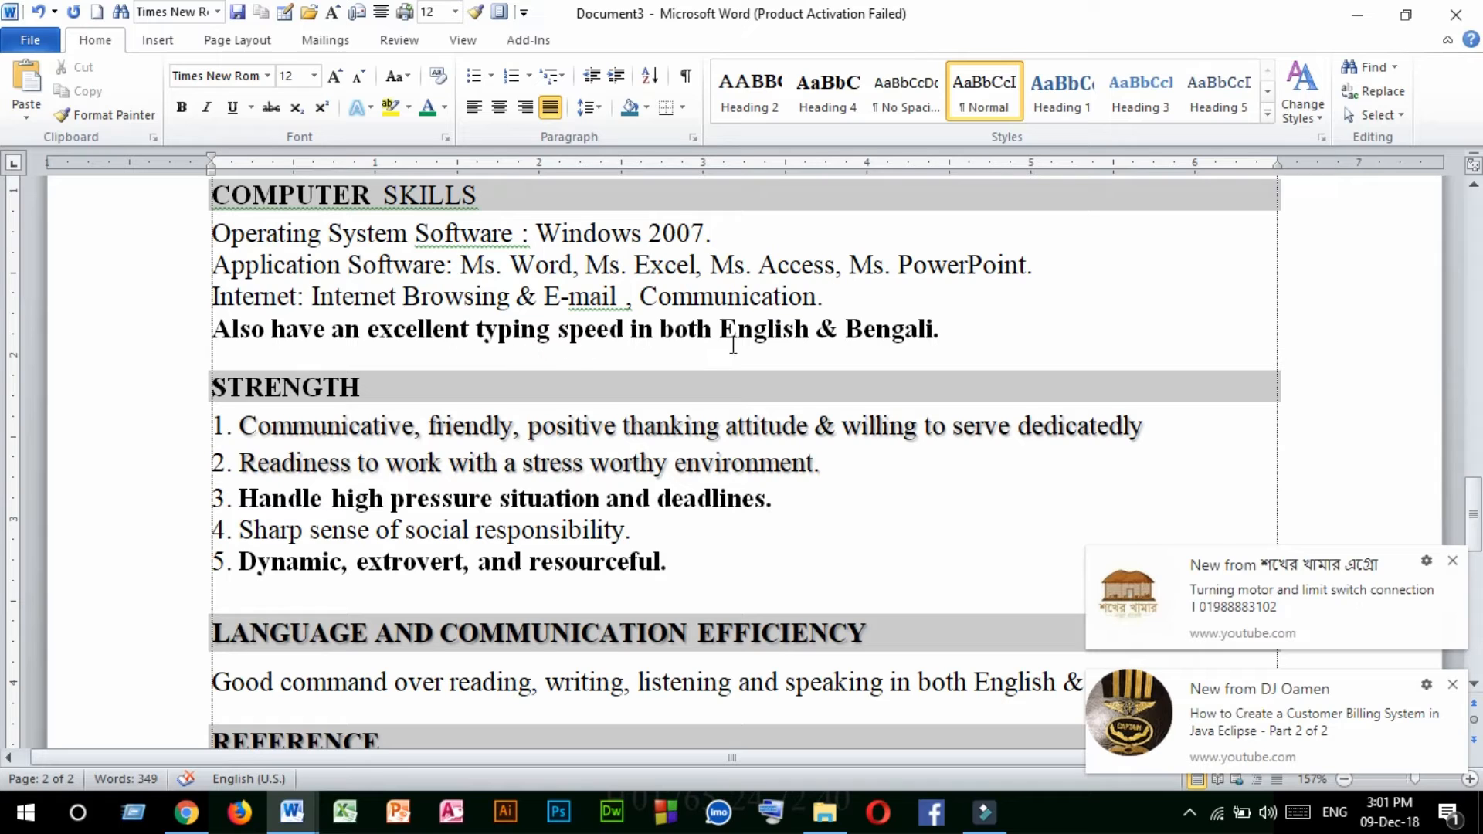
{"action": "left_click_drag", "start_coordinate": [953, 334], "coordinate": [561, 353]}
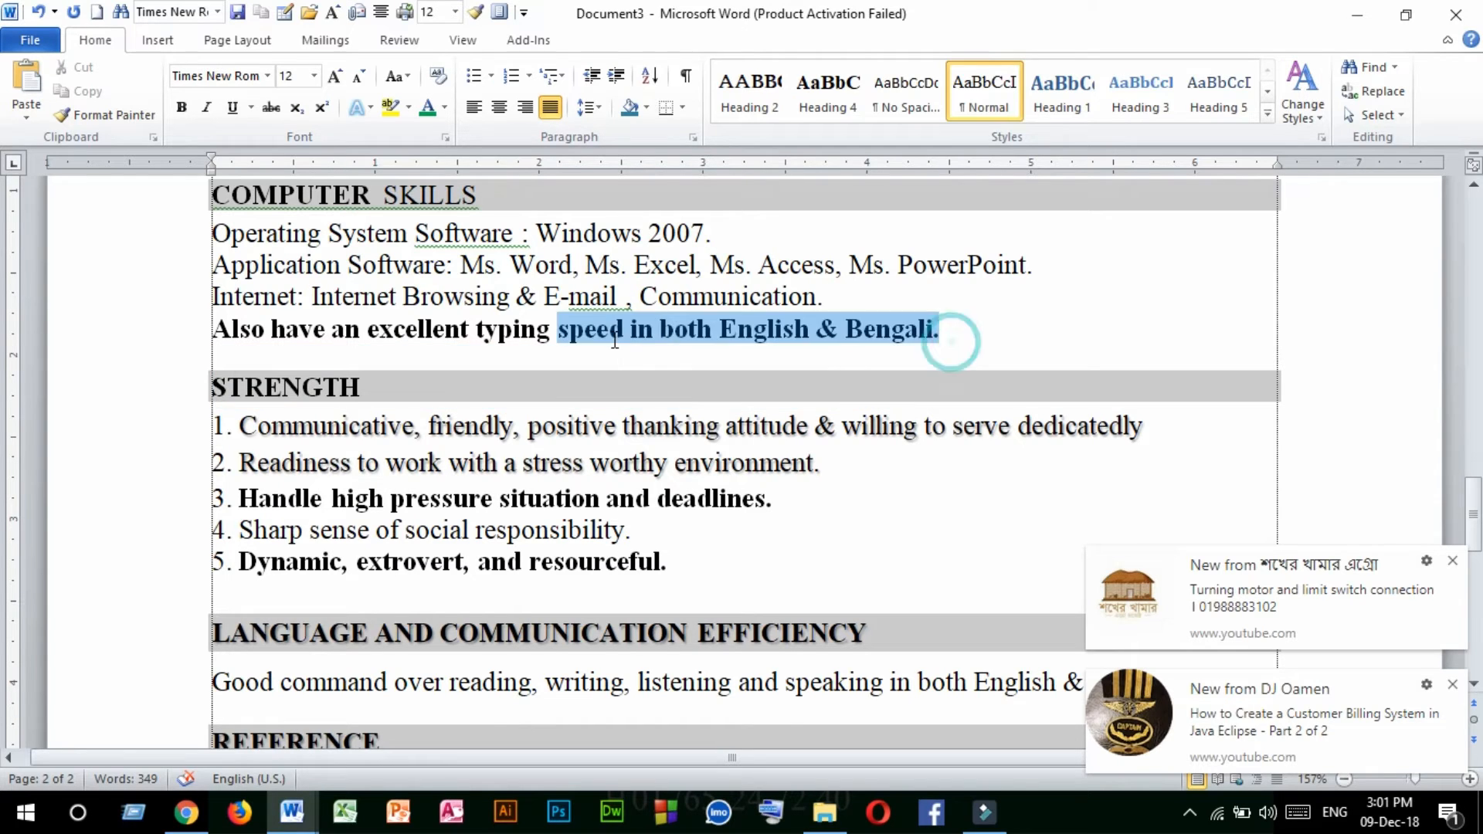
Step: Read the numbered points under STRENGTH and the statement under LANGUAGE AND COMMUNICATION EFFICIENCY
{"action": "left_click", "coordinate": [557, 386]}
{"action": "scroll", "coordinate": [371, 391], "scroll_direction": "down", "scroll_amount": 2}
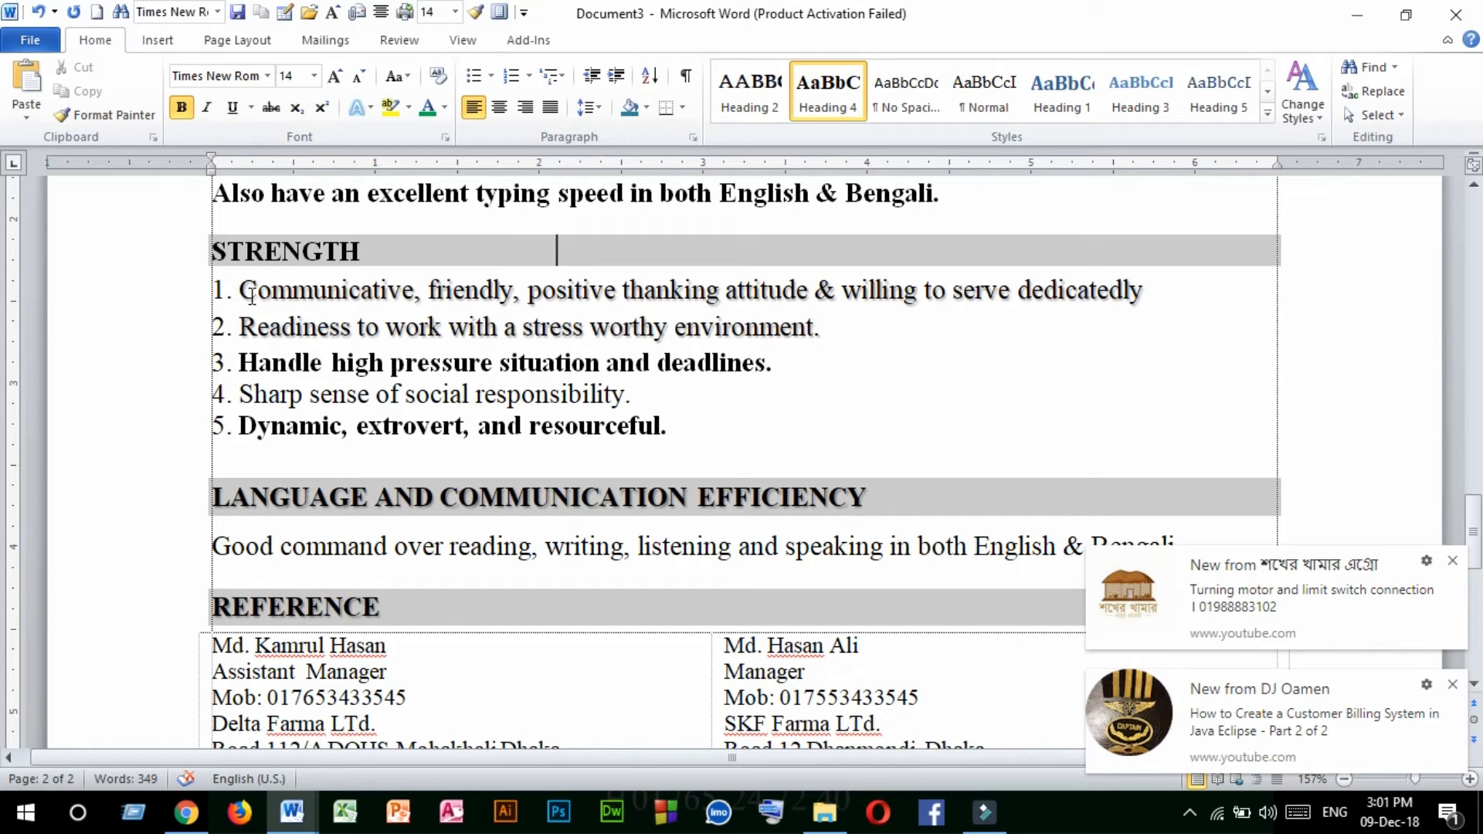
{"action": "left_click_drag", "start_coordinate": [240, 289], "coordinate": [711, 420]}
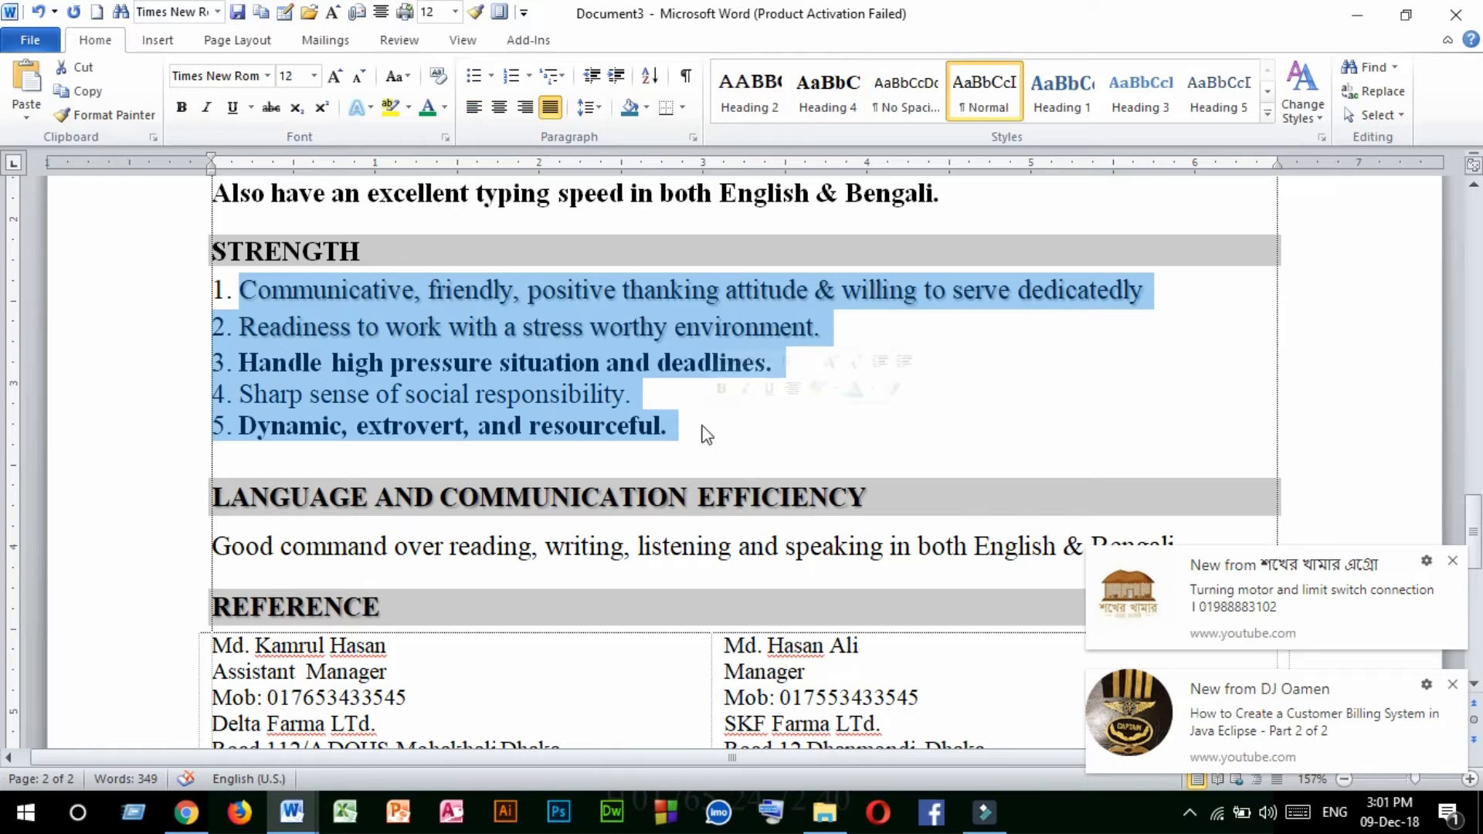
{"action": "left_click", "coordinate": [664, 425]}
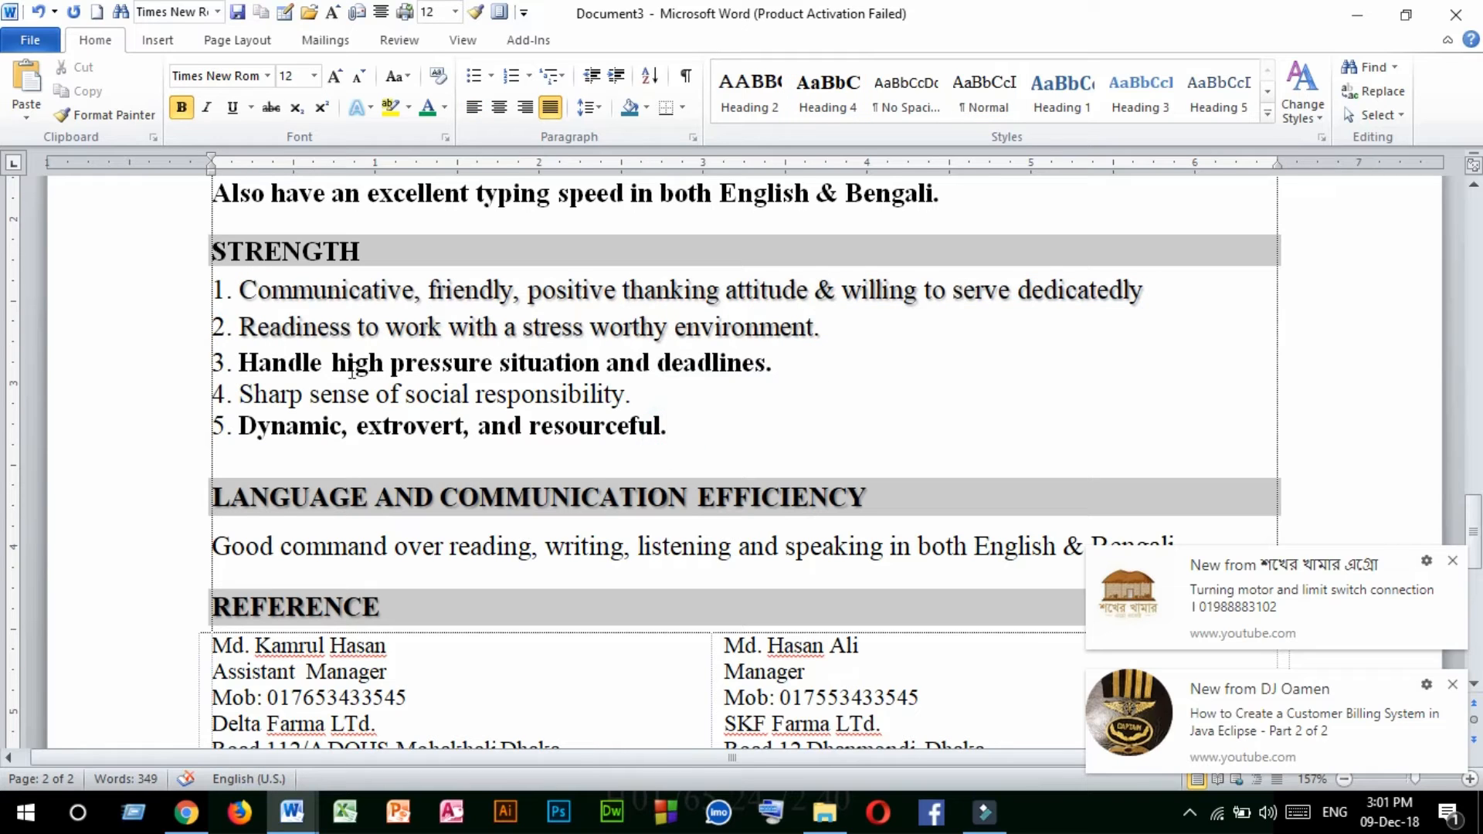
{"action": "scroll", "coordinate": [341, 406], "scroll_direction": "down", "scroll_amount": 2}
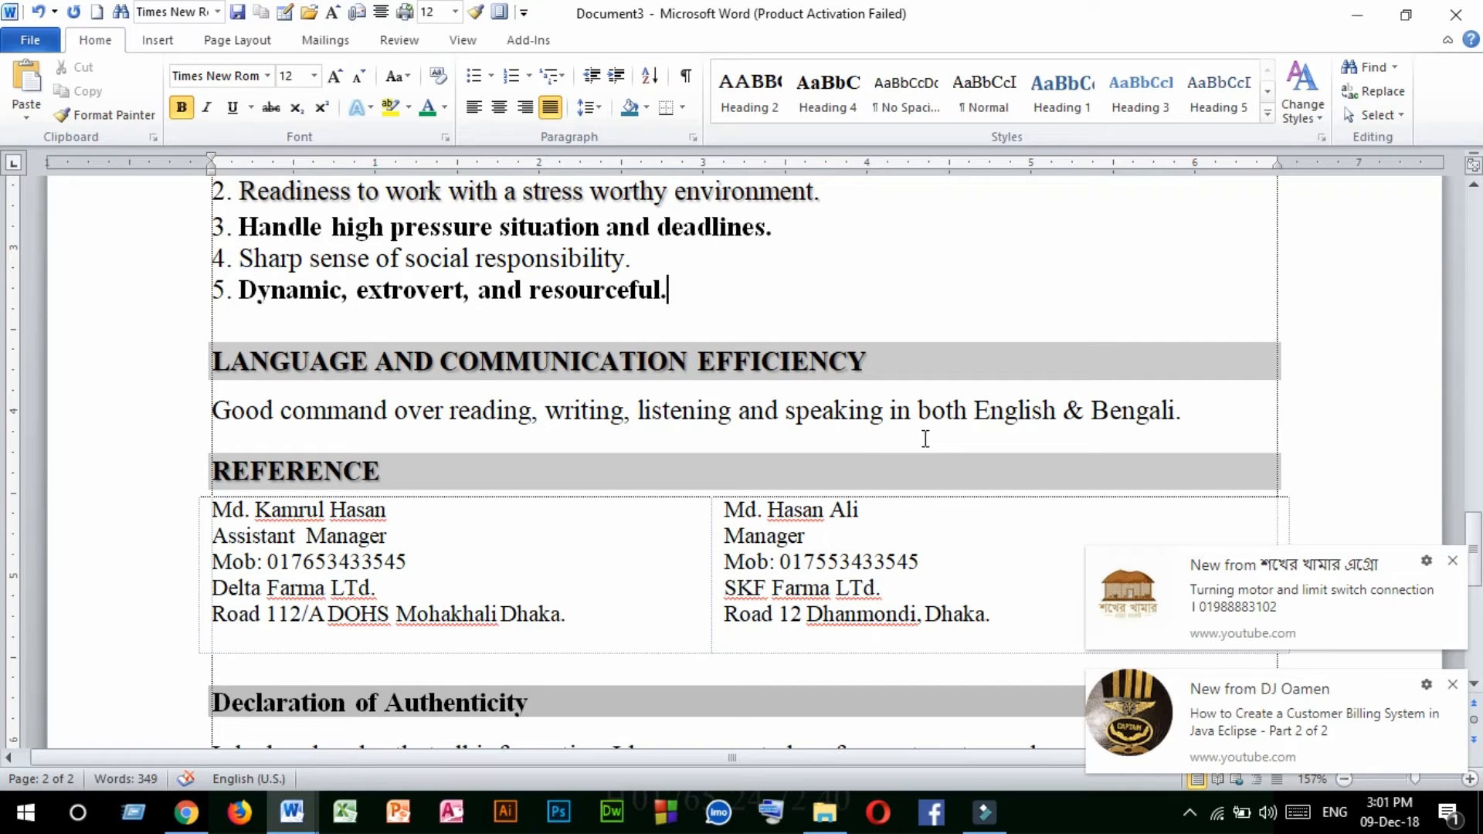
{"action": "left_click_drag", "start_coordinate": [1211, 410], "coordinate": [1114, 421]}
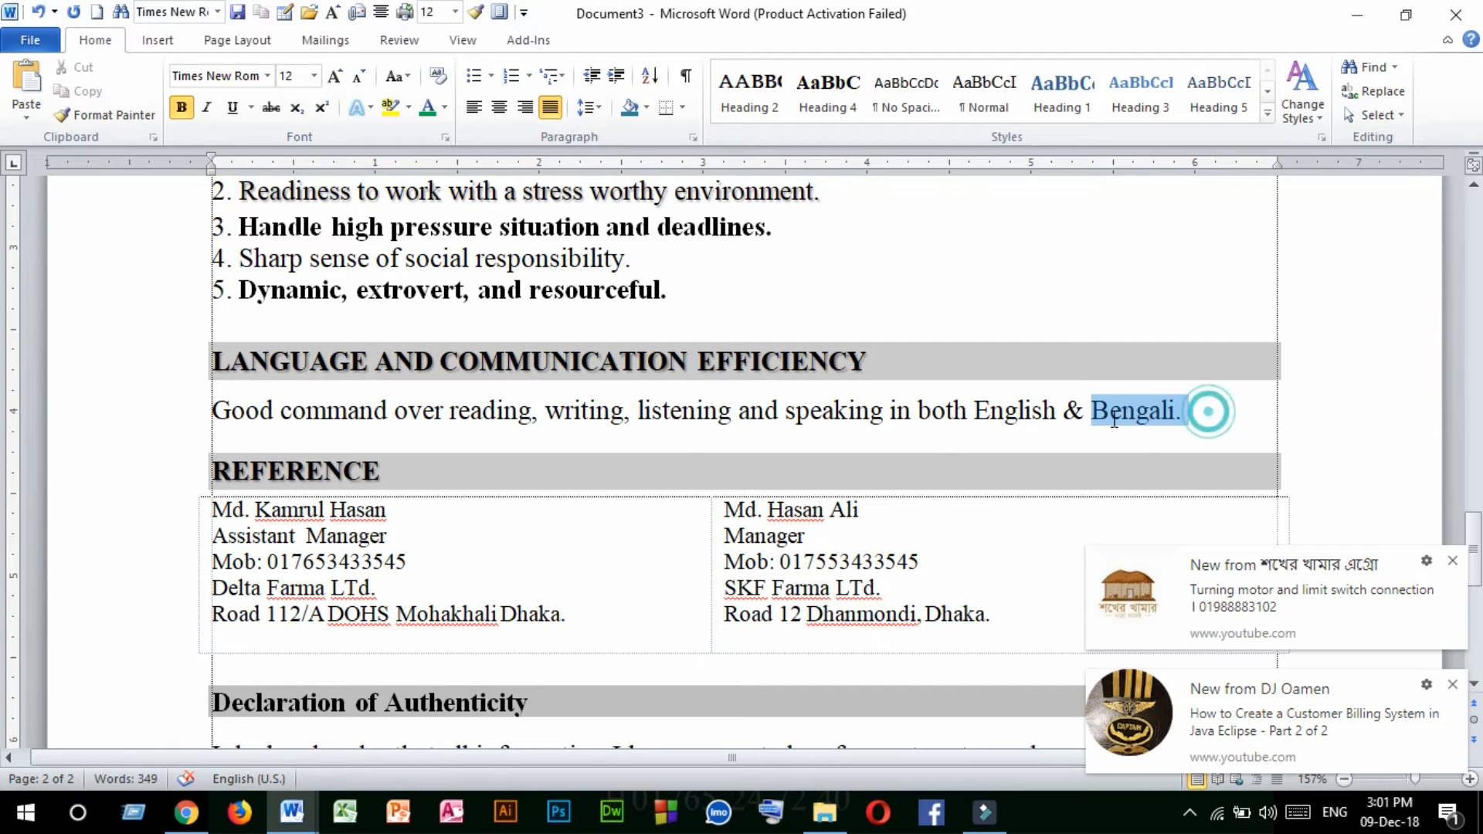
{"action": "left_click", "coordinate": [672, 459]}
Step: Examine the REFERENCE section, including the name, job title, mobile number, company and address of both referees
{"action": "scroll", "coordinate": [618, 460], "scroll_direction": "down", "scroll_amount": 2}
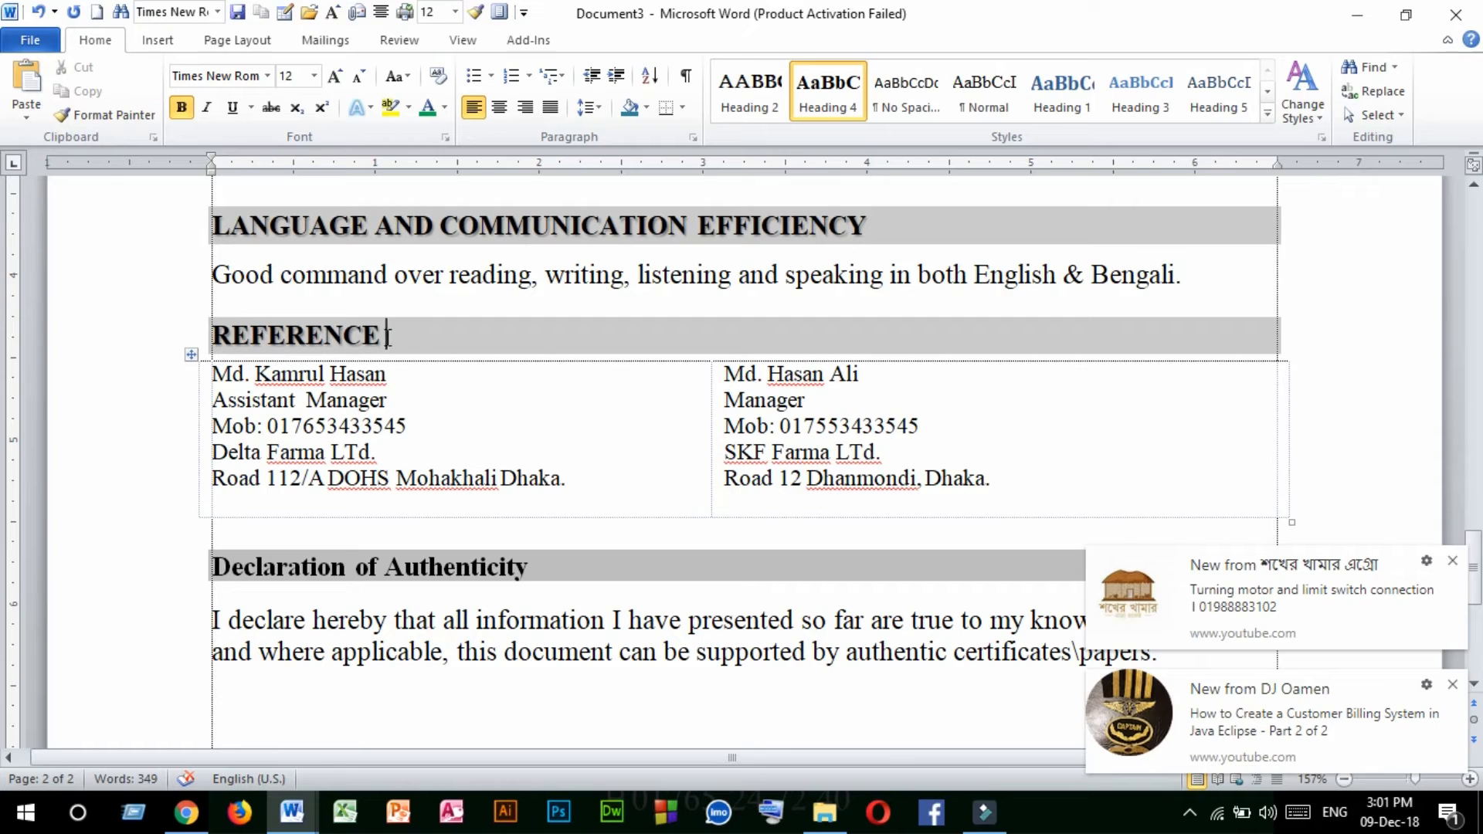
{"action": "left_click_drag", "start_coordinate": [411, 335], "coordinate": [209, 332]}
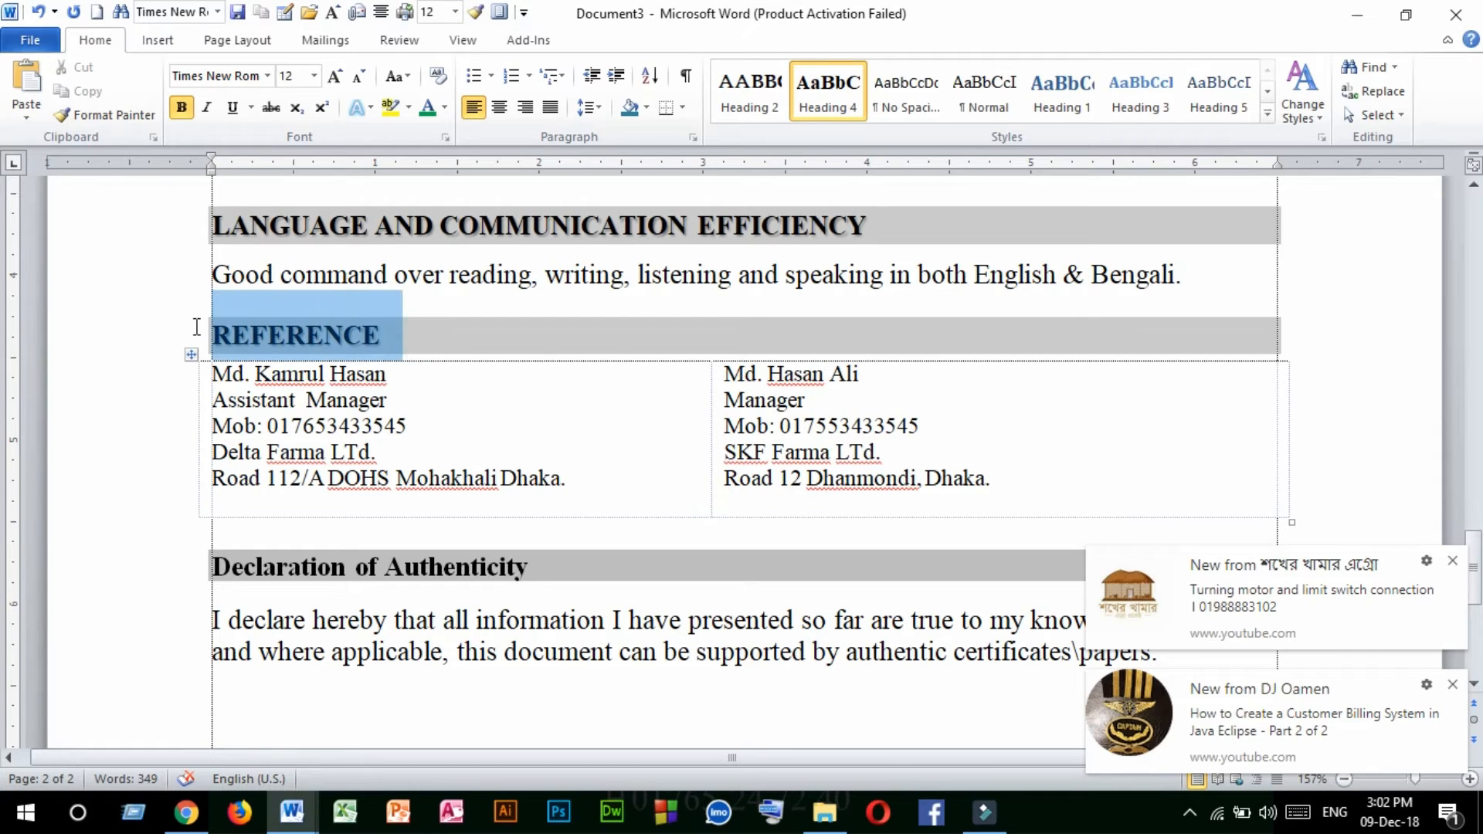
{"action": "left_click", "coordinate": [334, 331]}
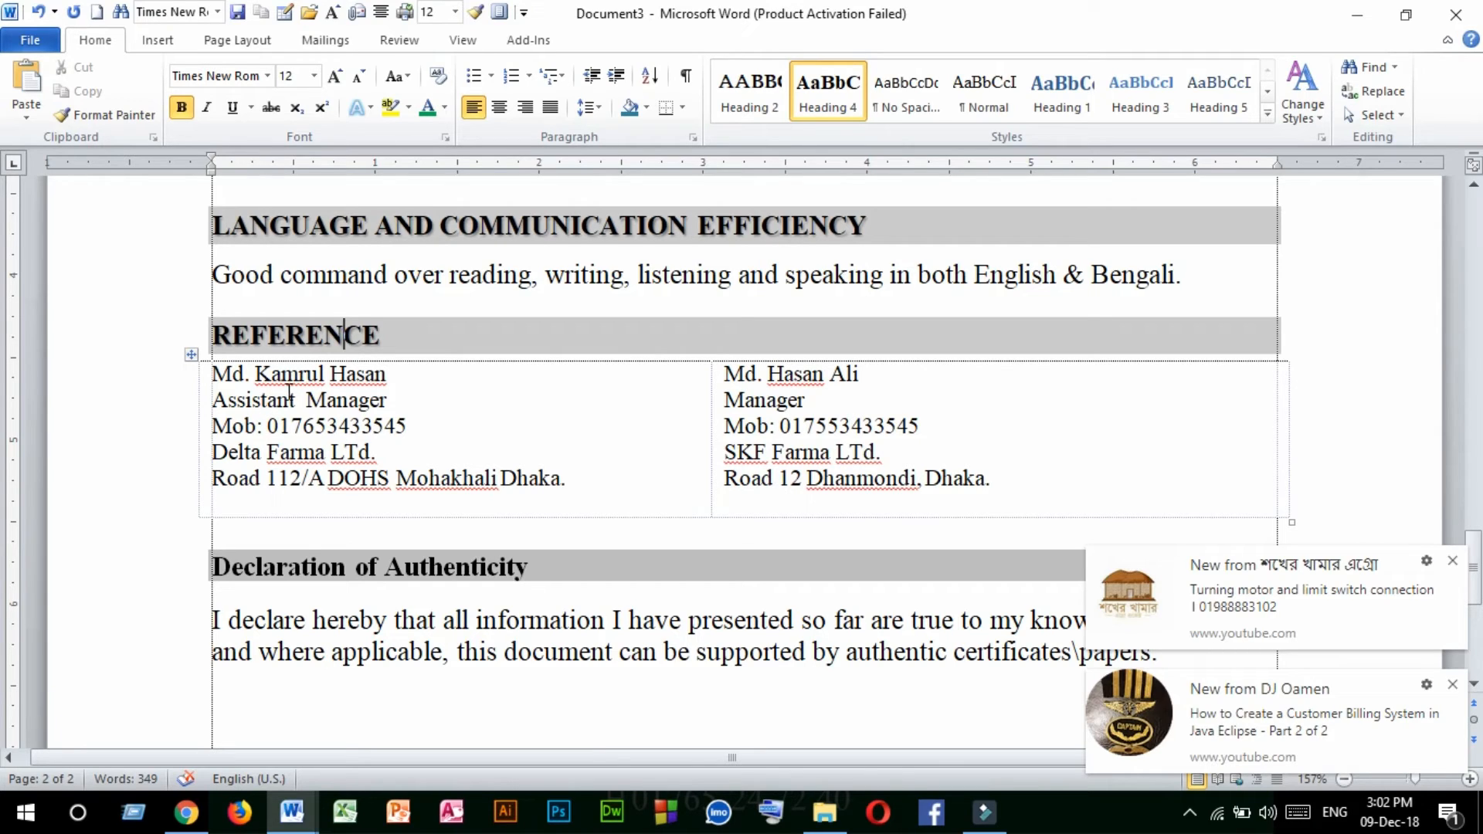
{"action": "left_click_drag", "start_coordinate": [214, 376], "coordinate": [392, 456]}
{"action": "left_click", "coordinate": [392, 456]}
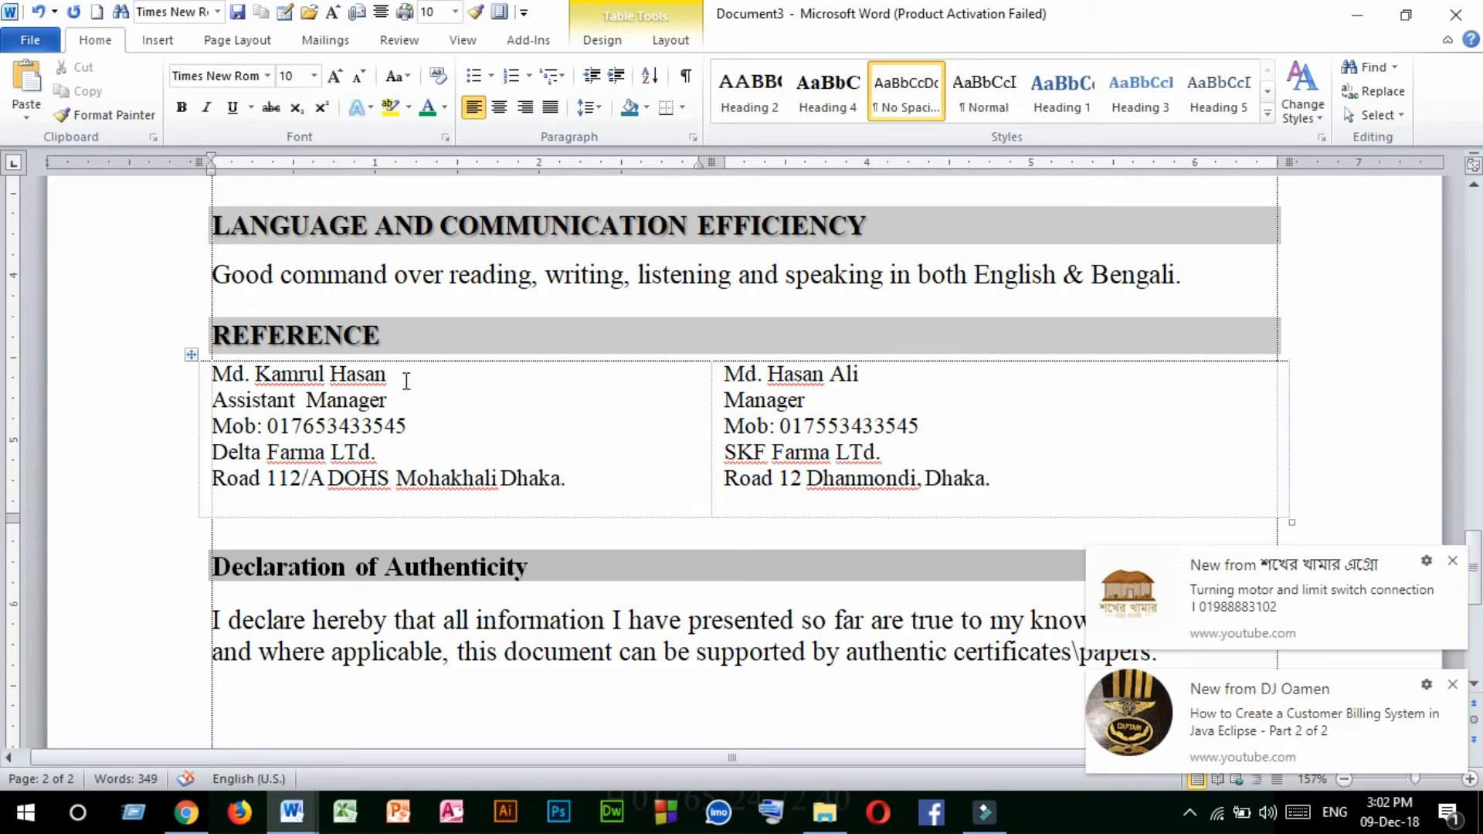
{"action": "left_click_drag", "start_coordinate": [213, 374], "coordinate": [388, 375]}
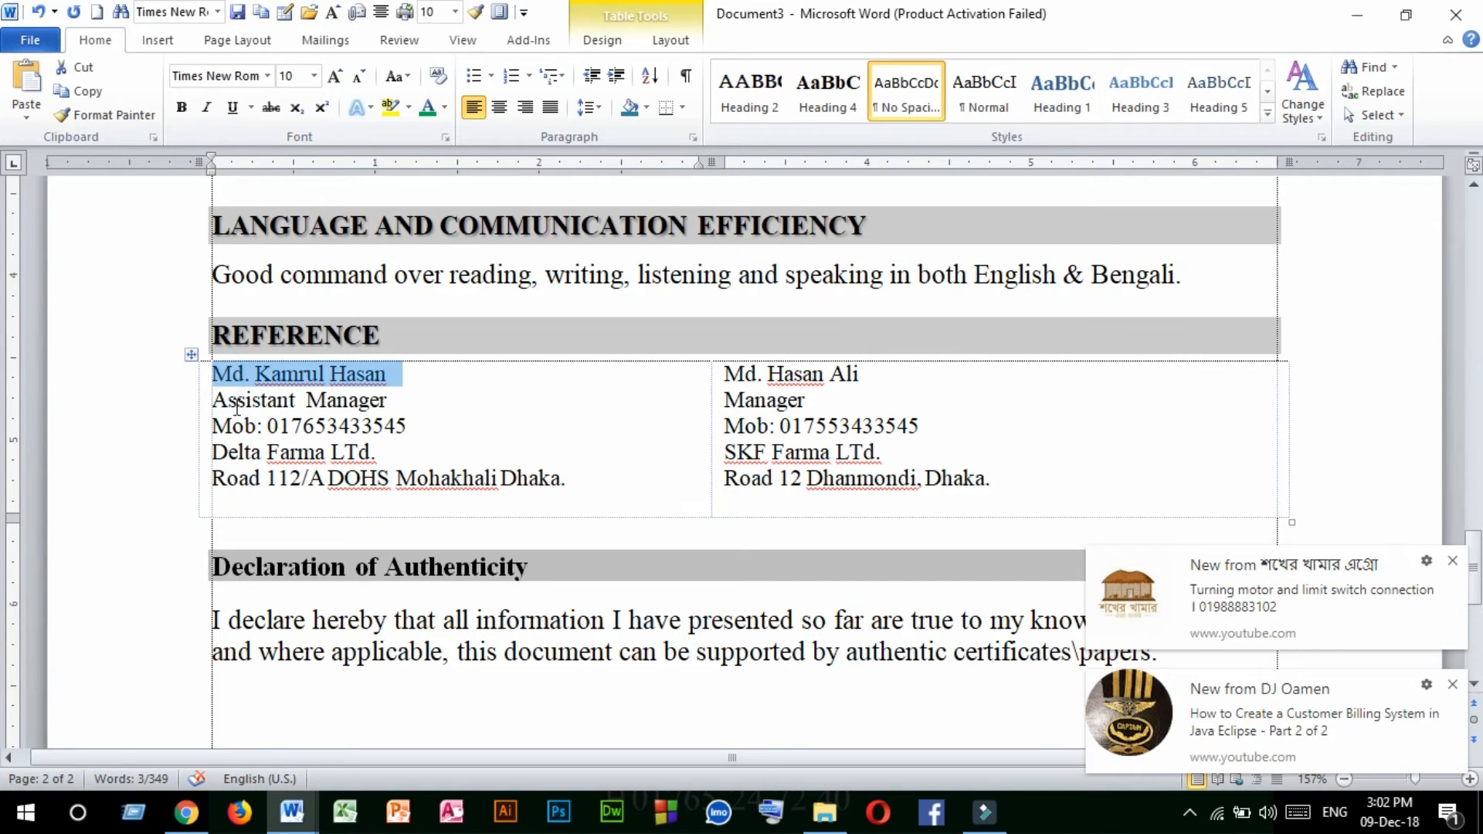
{"action": "left_click_drag", "start_coordinate": [214, 400], "coordinate": [393, 401]}
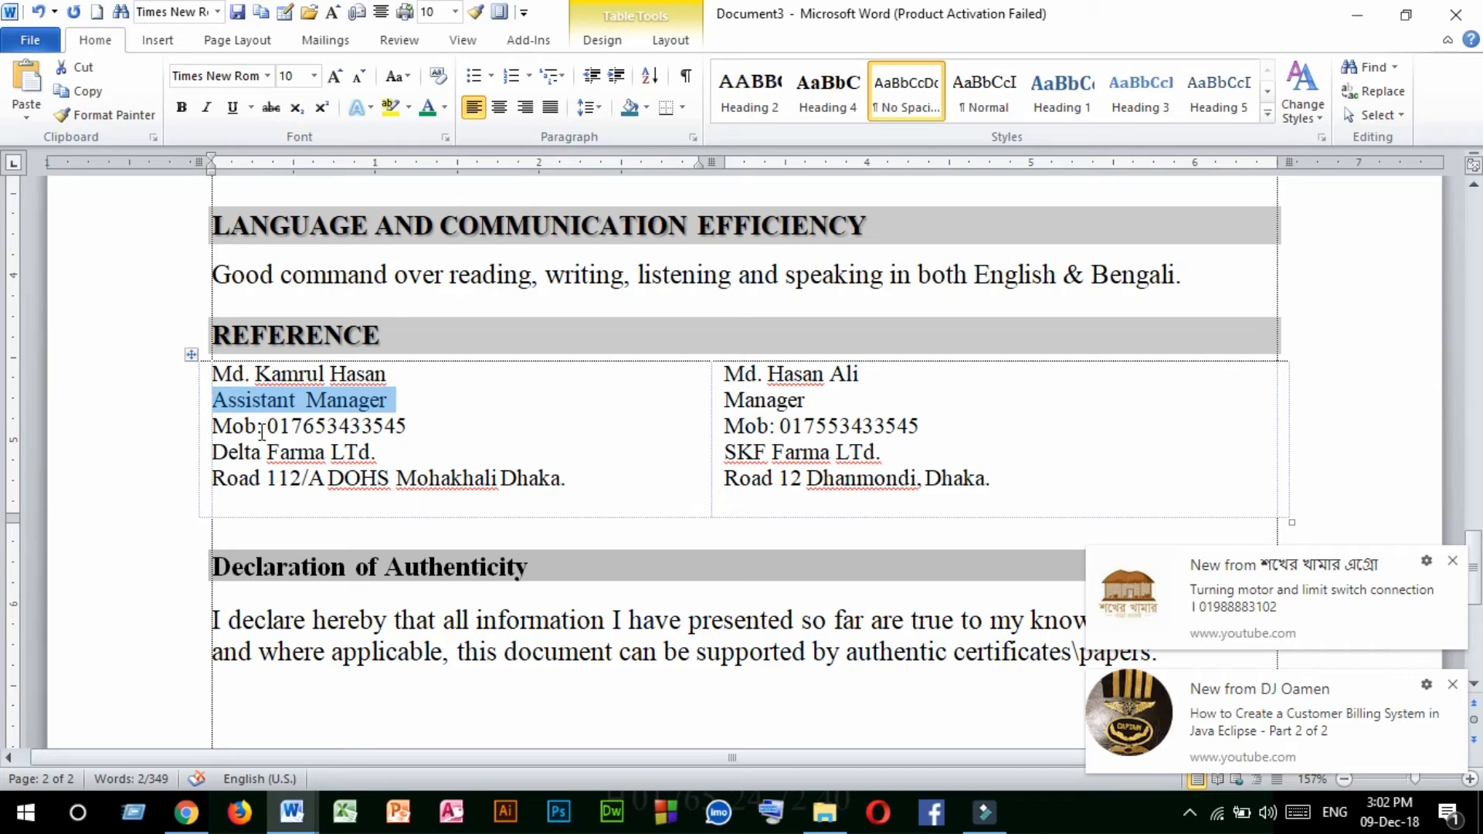
{"action": "left_click_drag", "start_coordinate": [213, 452], "coordinate": [269, 453]}
{"action": "left_click", "coordinate": [393, 457]}
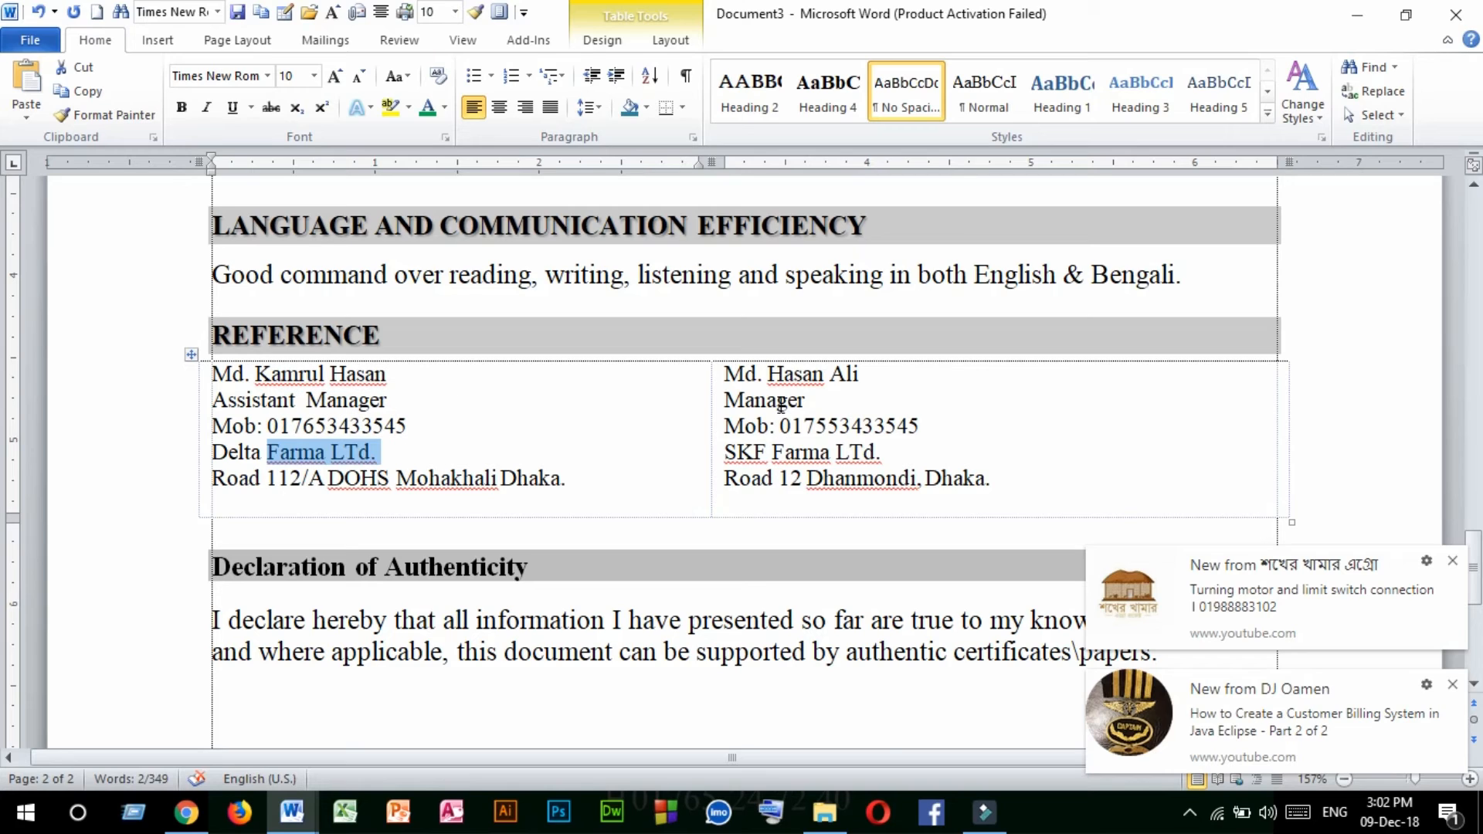
{"action": "left_click_drag", "start_coordinate": [726, 377], "coordinate": [931, 434]}
{"action": "left_click", "coordinate": [873, 380]}
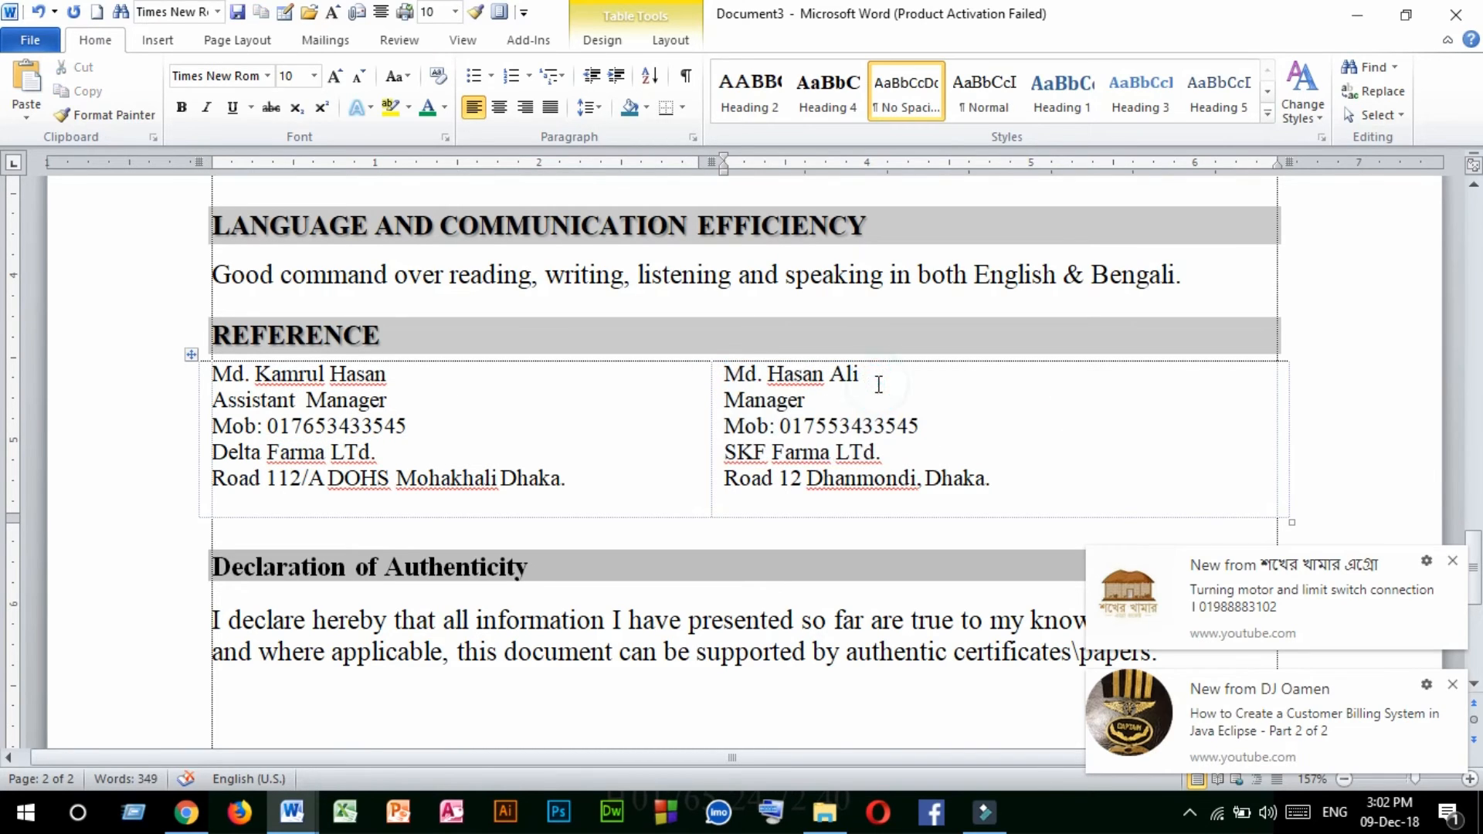
Step: Read the Declaration of Authenticity paragraph and check the Signature and Date lines at the end of the resume
{"action": "scroll", "coordinate": [801, 424], "scroll_direction": "down", "scroll_amount": 2}
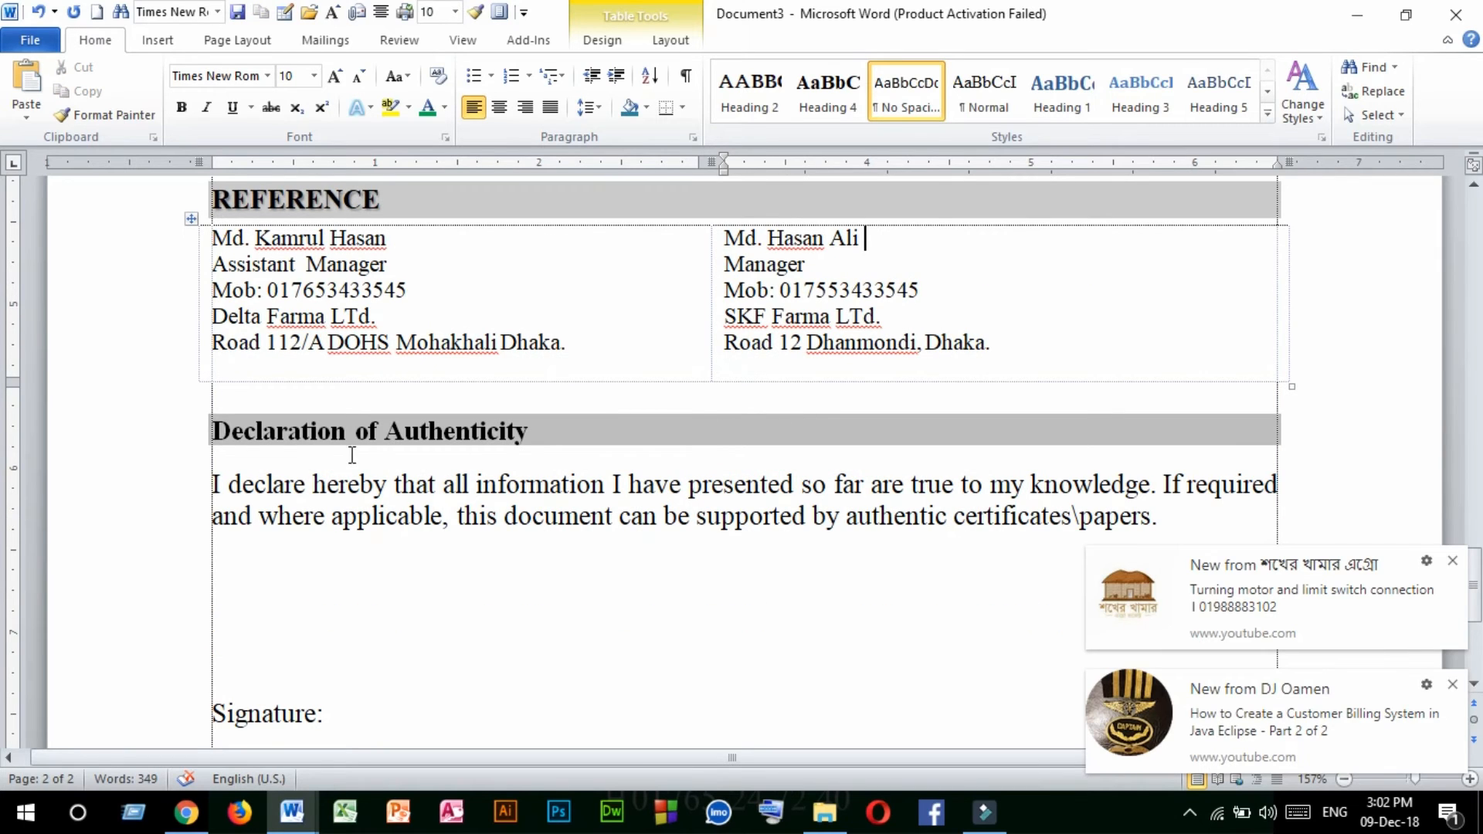
{"action": "left_click_drag", "start_coordinate": [589, 442], "coordinate": [210, 431]}
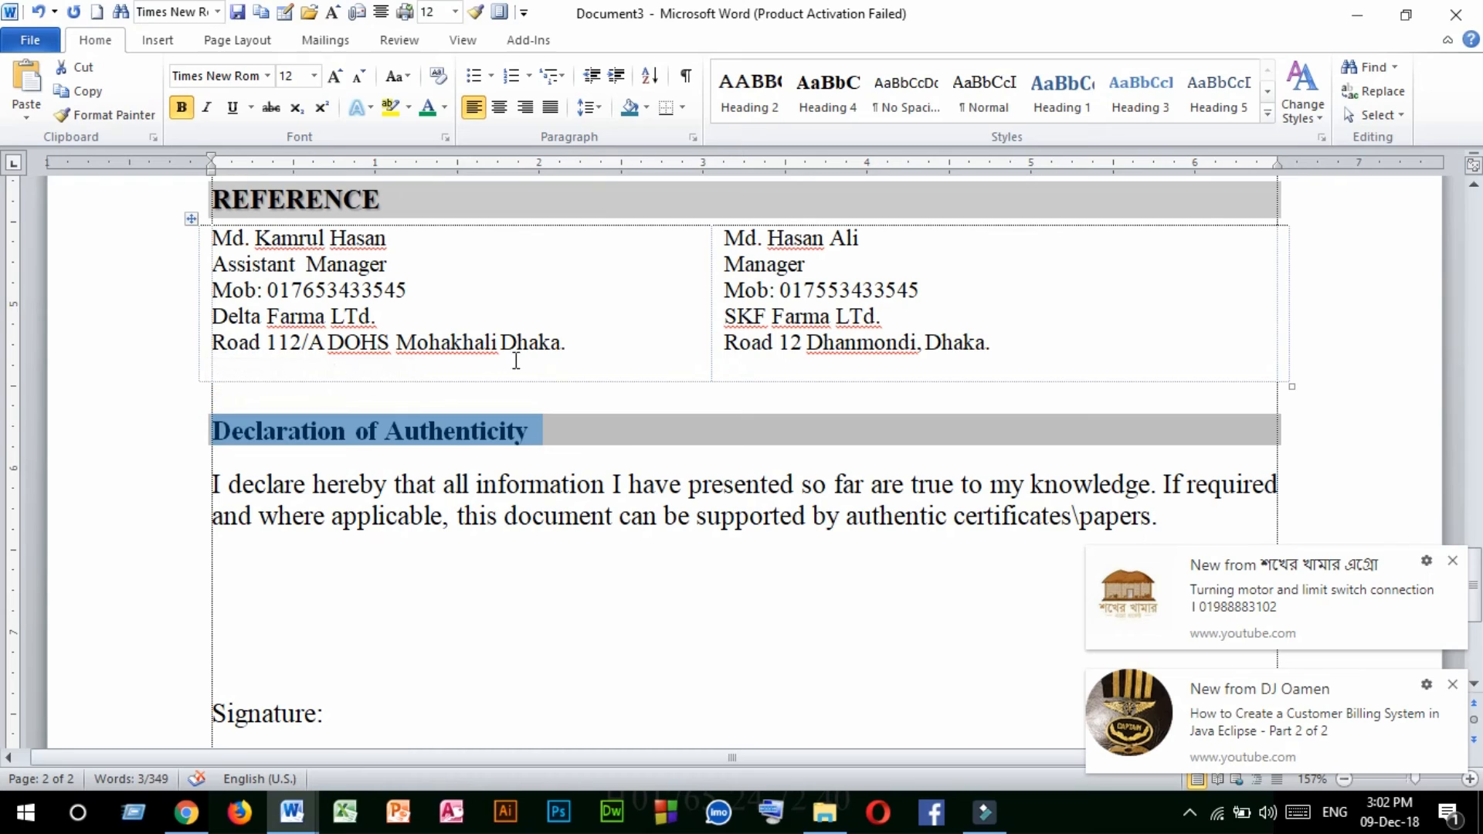
{"action": "left_click", "coordinate": [1162, 522]}
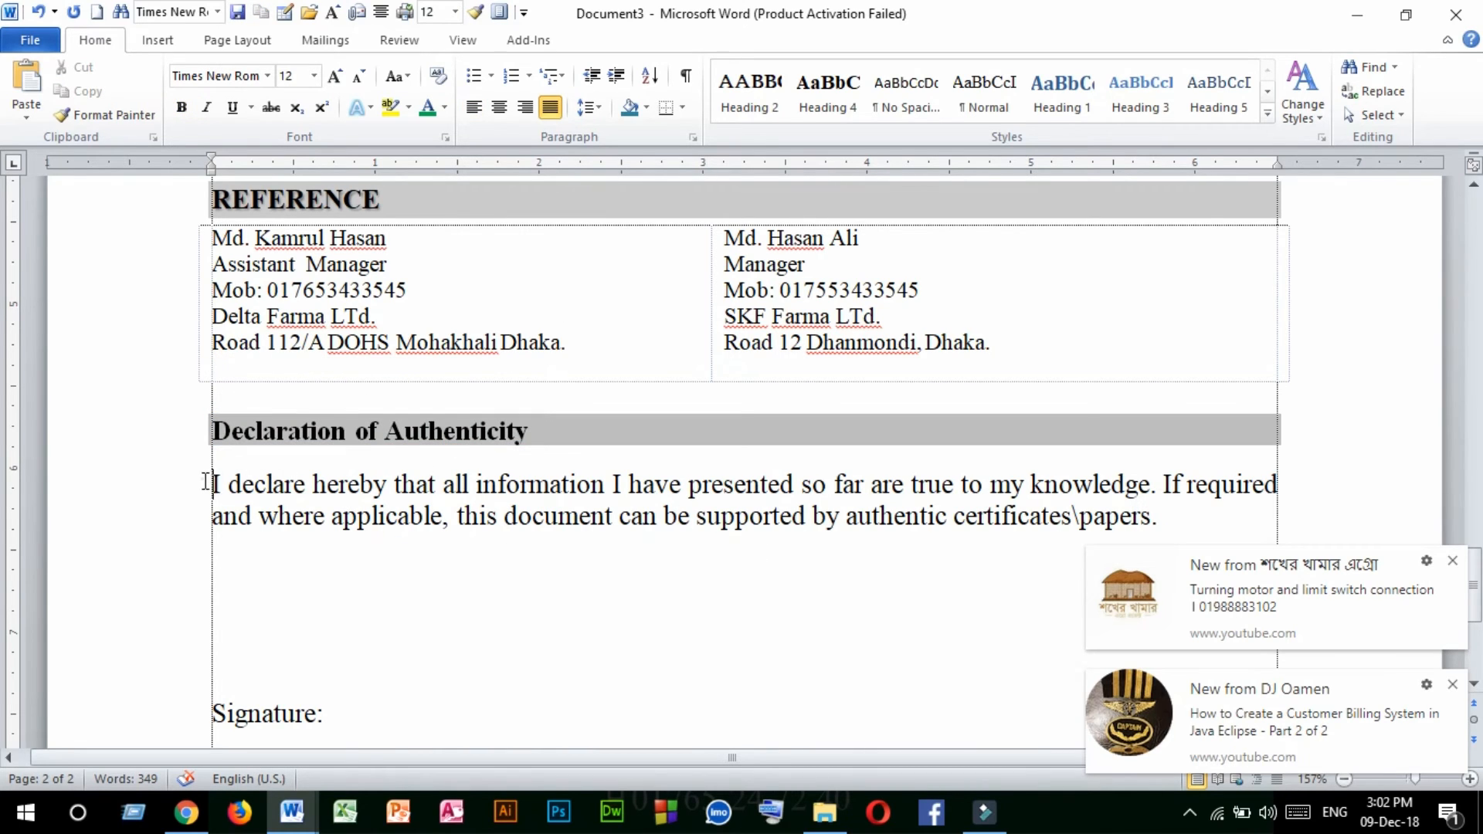
{"action": "left_click_drag", "start_coordinate": [207, 482], "coordinate": [1184, 516]}
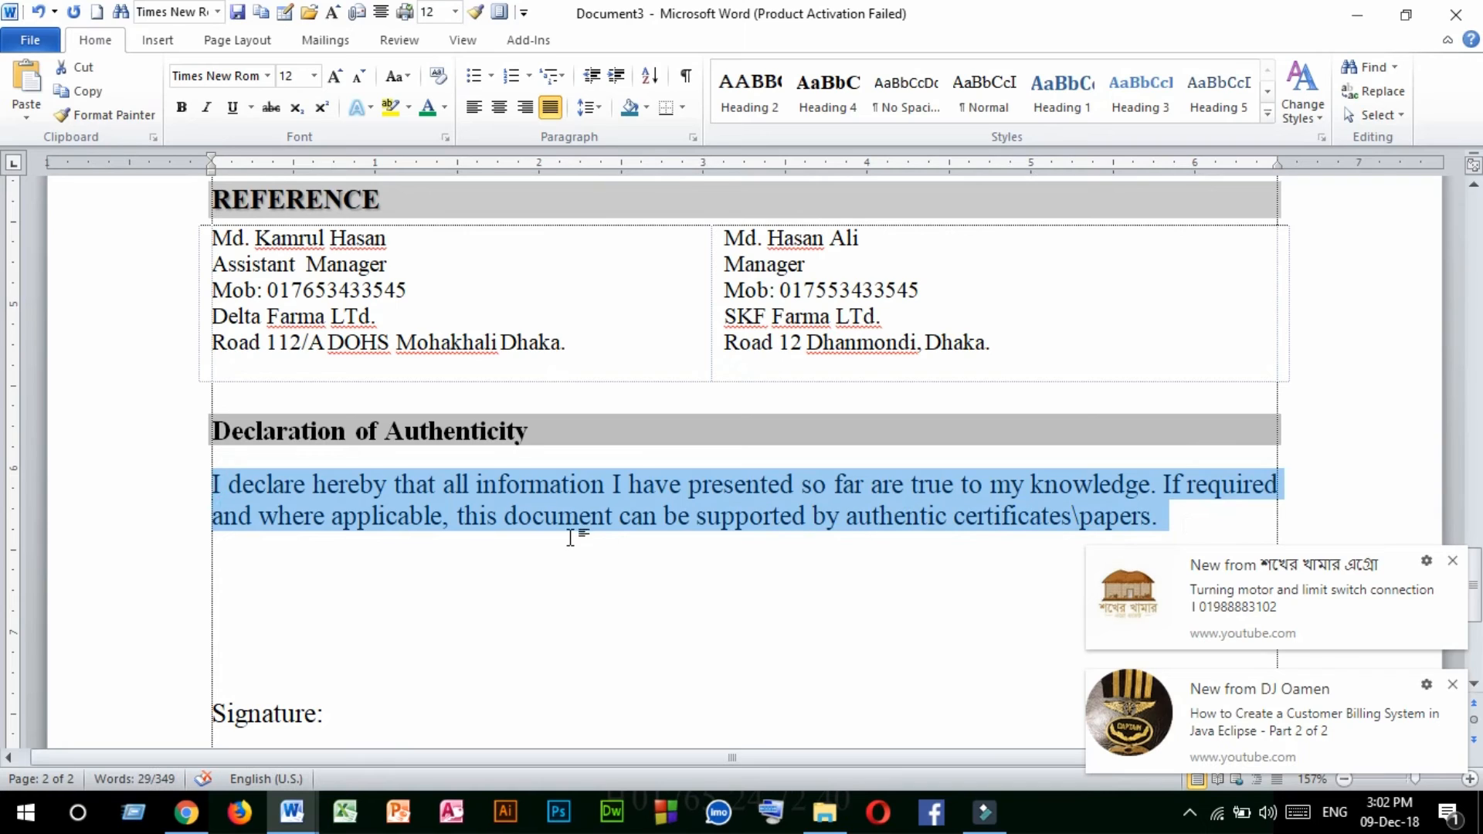
{"action": "scroll", "coordinate": [569, 539], "scroll_direction": "down", "scroll_amount": 3}
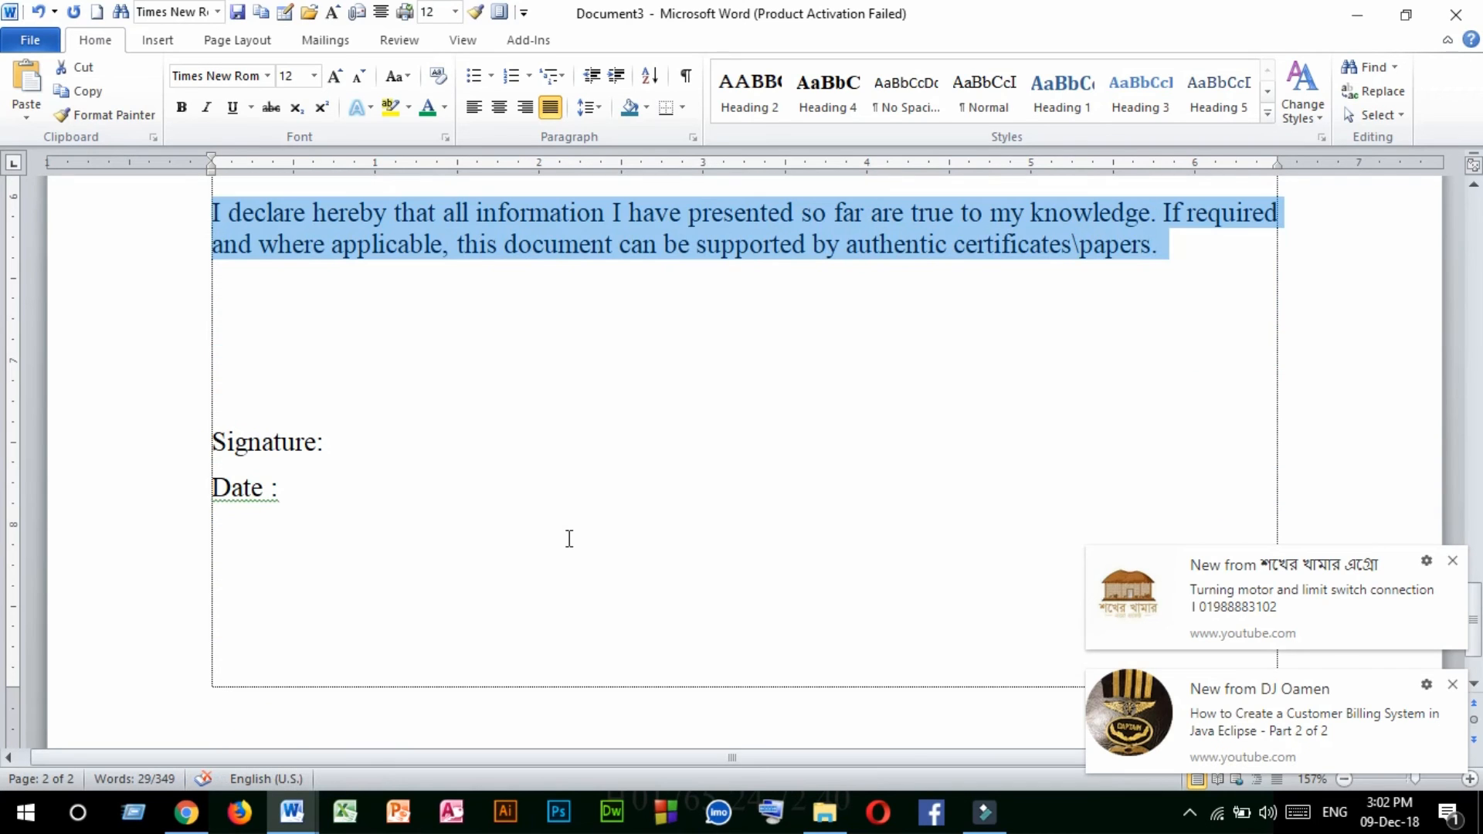
{"action": "left_click", "coordinate": [333, 437]}
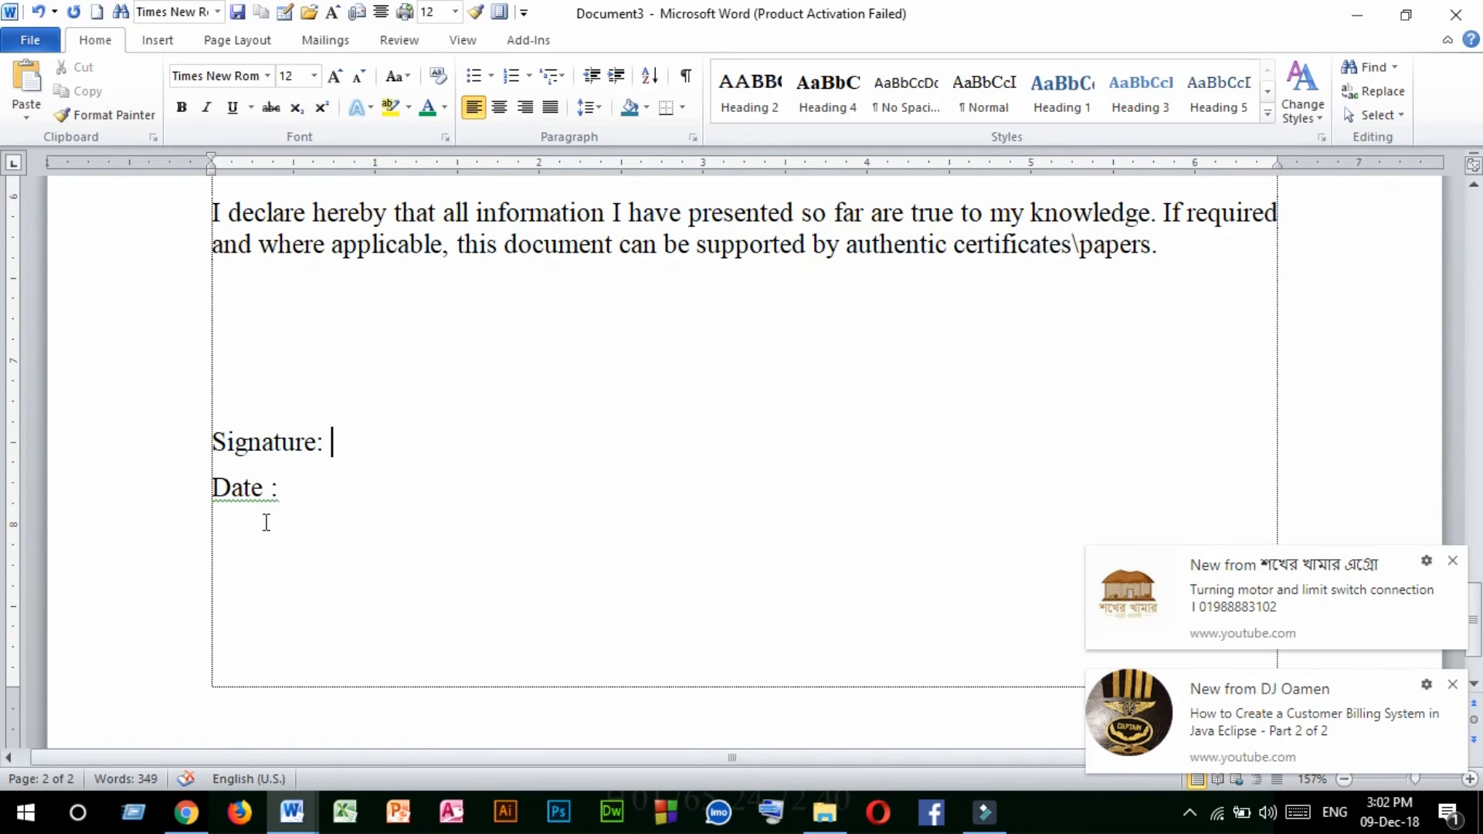
{"action": "left_click", "coordinate": [290, 490]}
Step: Return to the resume's title and photo box at the beginning of the document
{"action": "scroll", "coordinate": [345, 484], "scroll_direction": "up", "scroll_amount": 3}
{"action": "scroll", "coordinate": [351, 483], "scroll_direction": "up", "scroll_amount": 20}
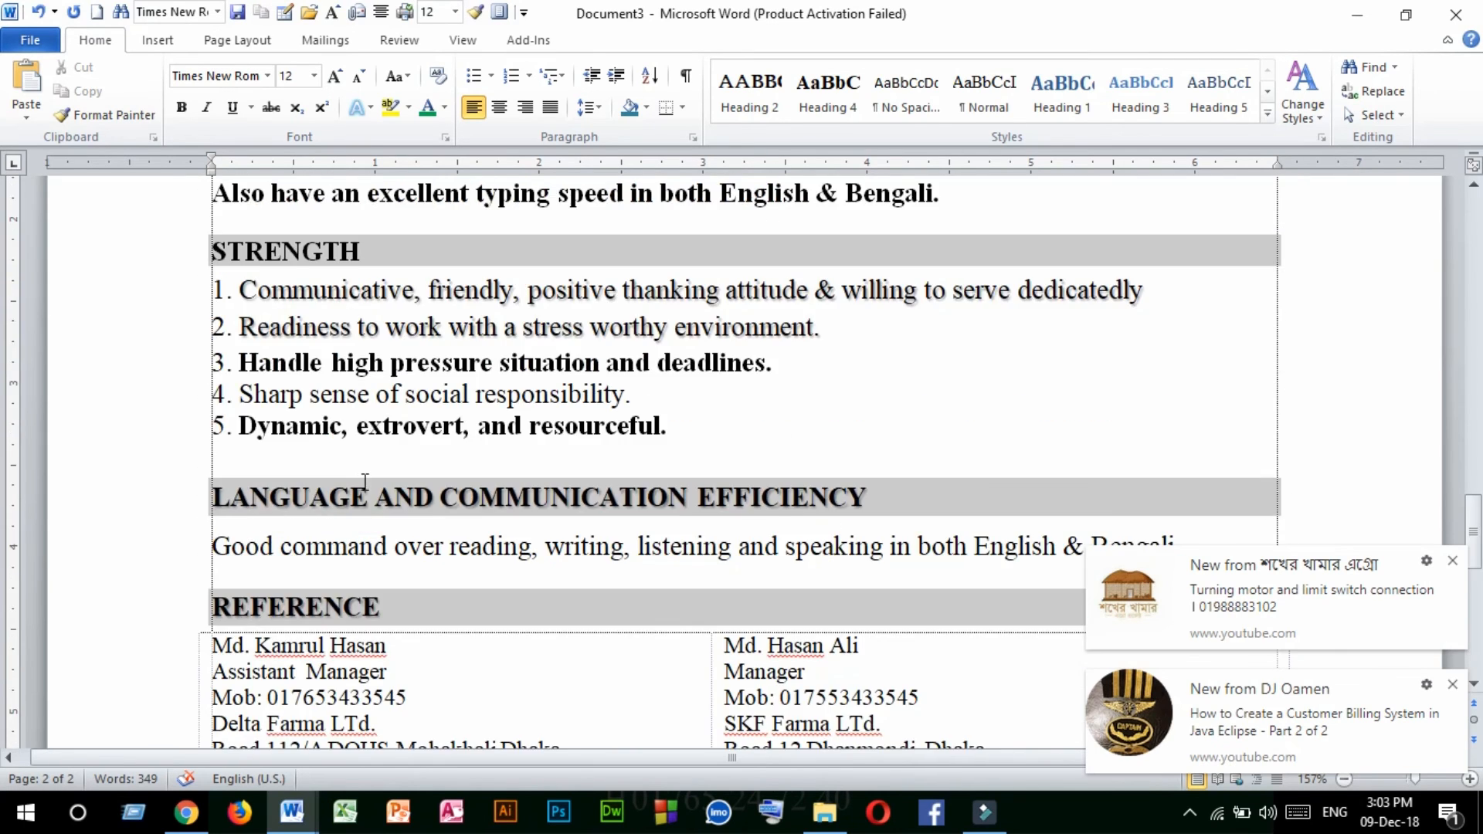
{"action": "scroll", "coordinate": [371, 481], "scroll_direction": "up", "scroll_amount": 2}
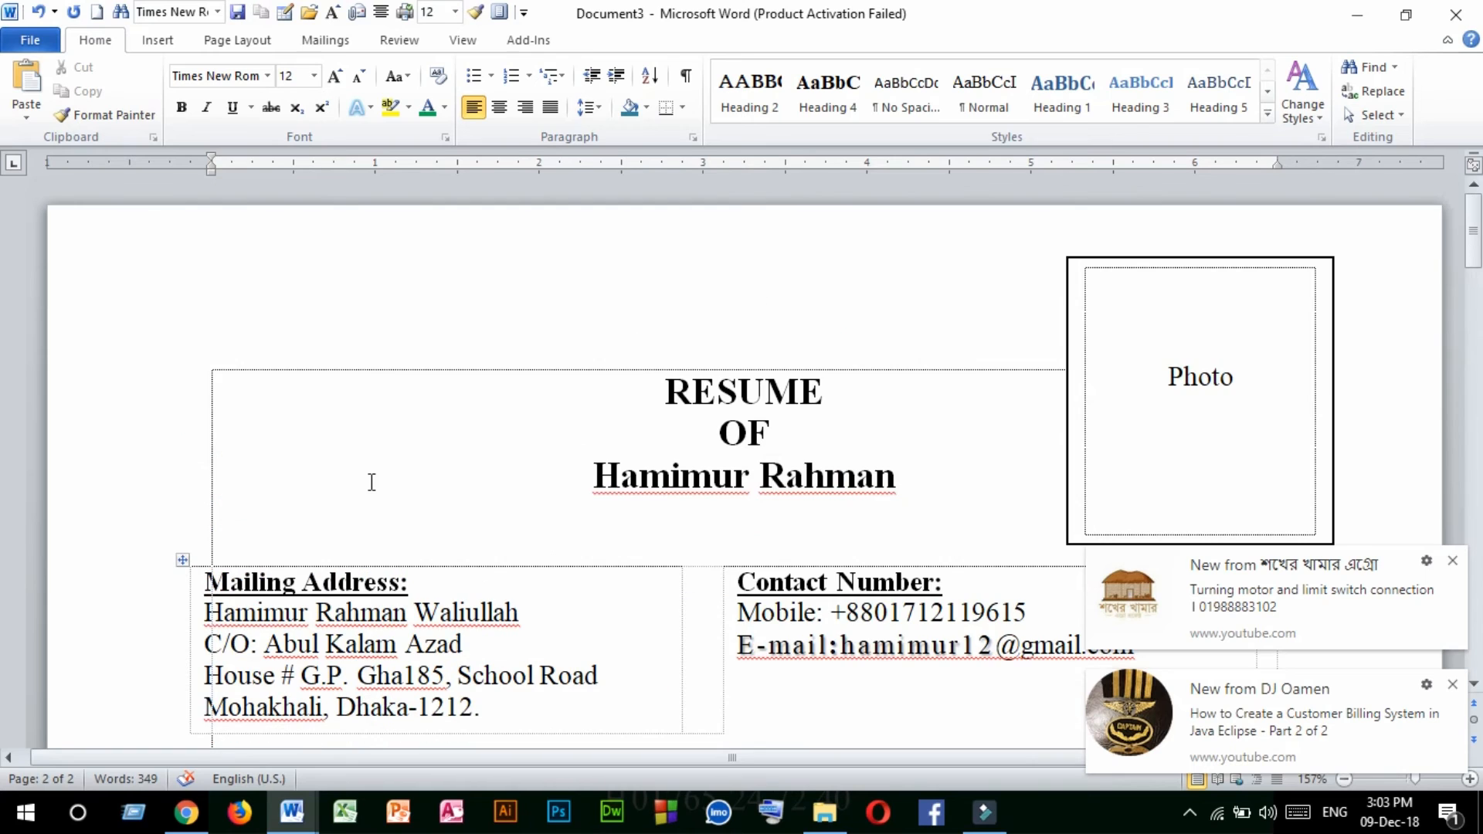
Step: Dismiss the two YouTube notifications covering the page and recheck the resume's title, contact details, CAREER OBJECTIVES and PERSONAL DETAILS sections
{"action": "left_click", "coordinate": [1452, 561]}
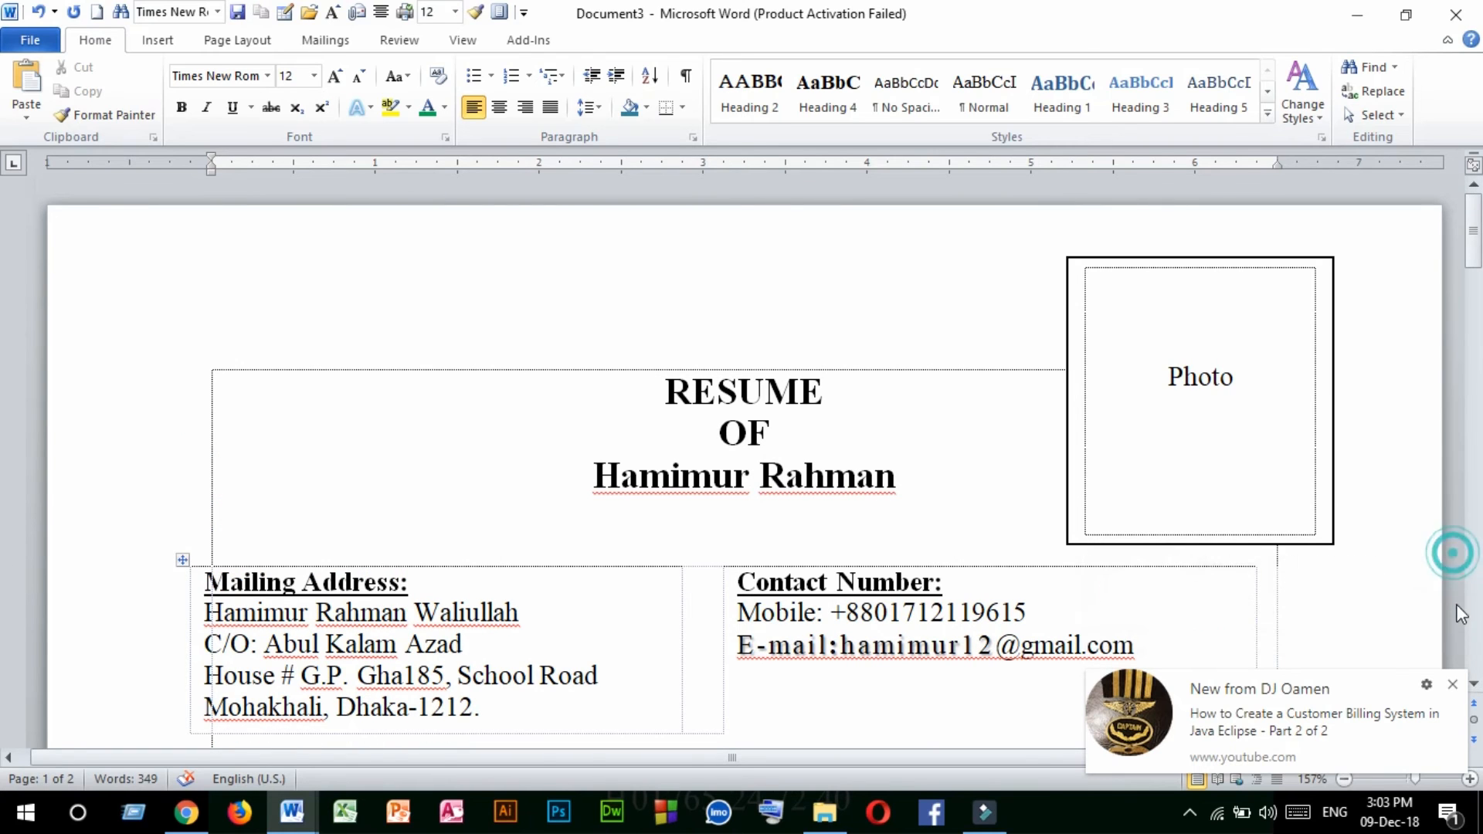
{"action": "left_click", "coordinate": [1452, 685]}
{"action": "scroll", "coordinate": [669, 553], "scroll_direction": "down", "scroll_amount": 8}
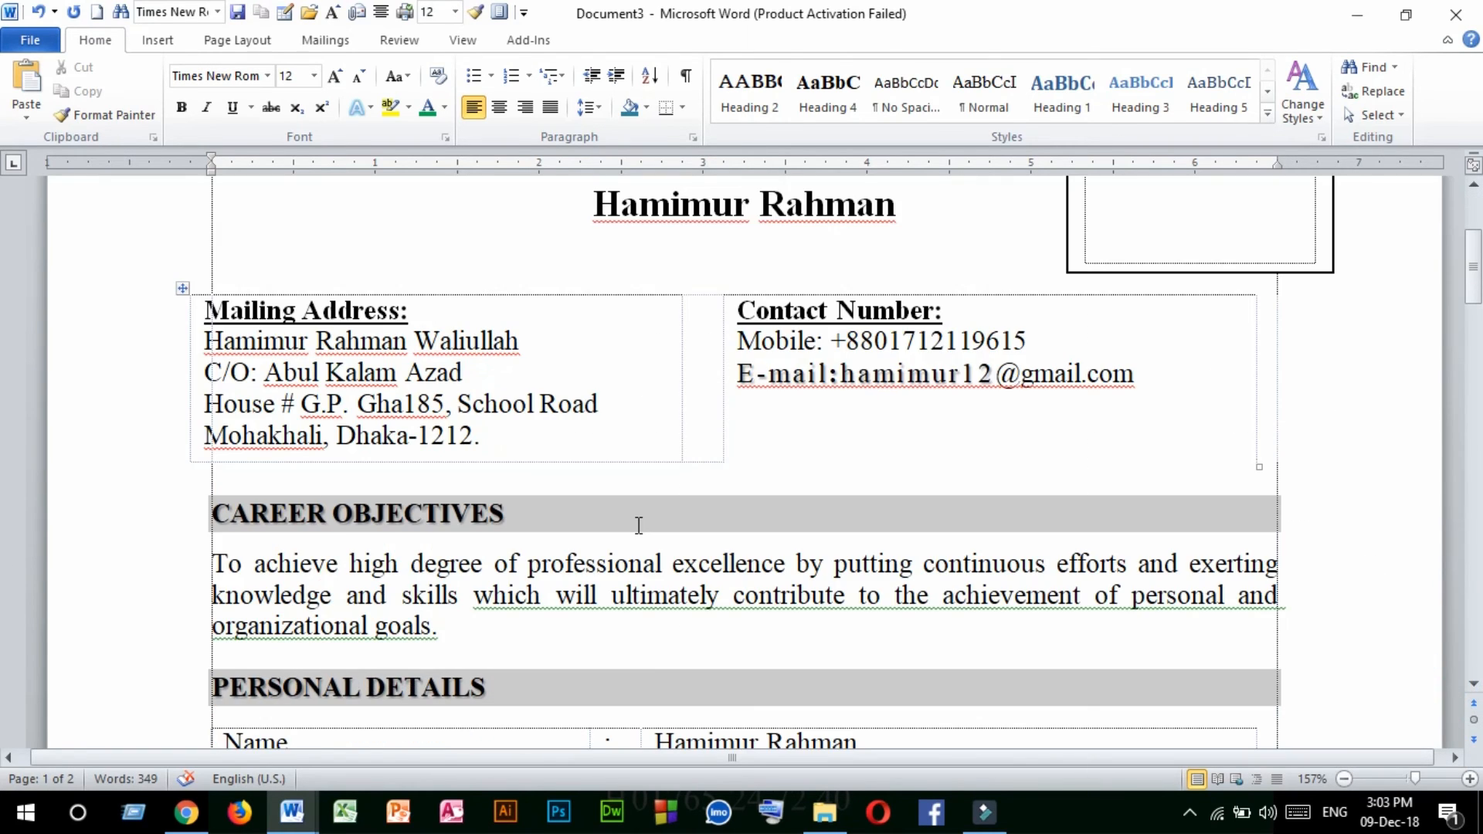
{"action": "scroll", "coordinate": [639, 526], "scroll_direction": "down", "scroll_amount": 2}
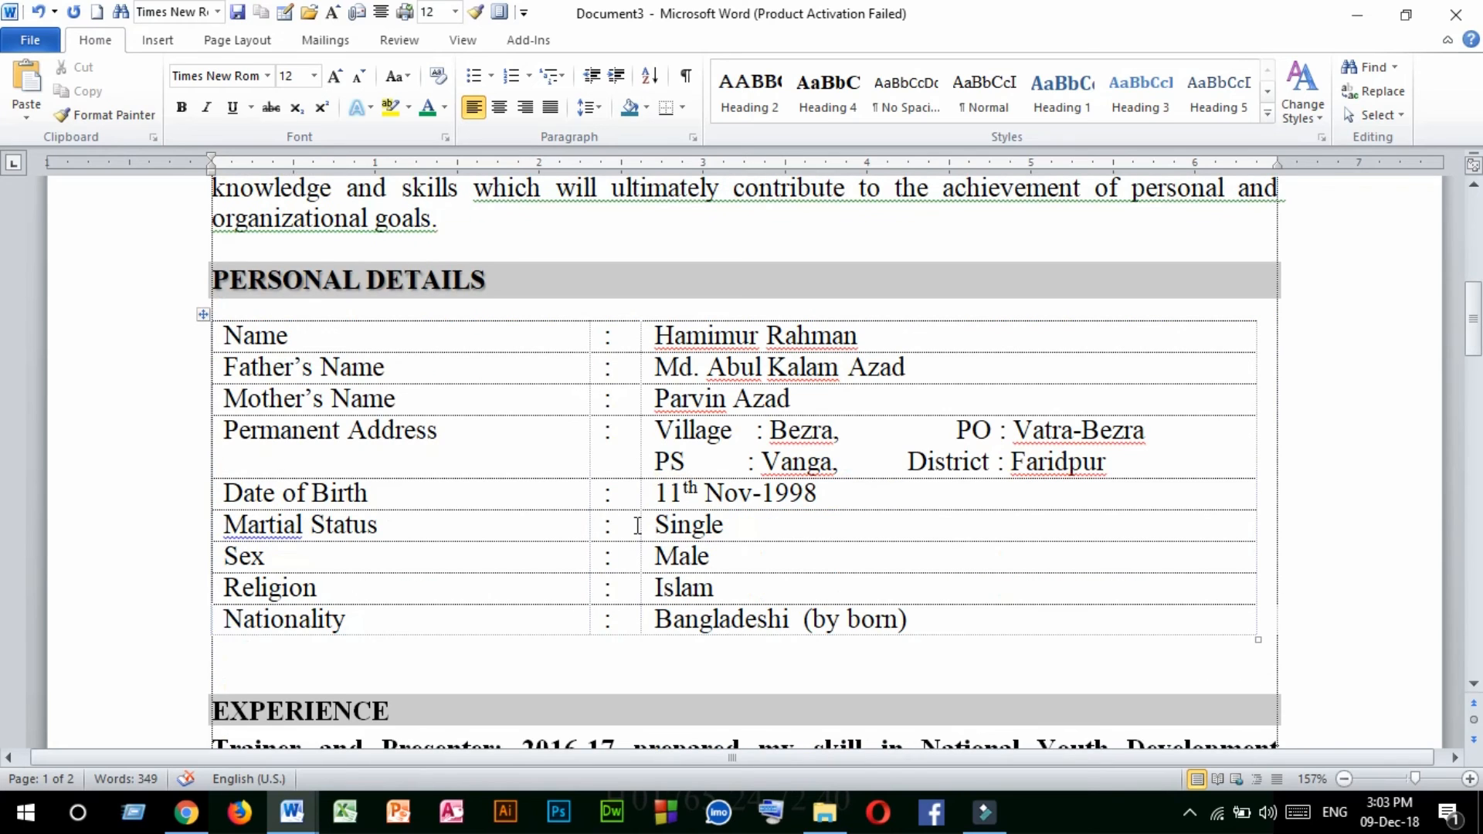
{"action": "scroll", "coordinate": [646, 480], "scroll_direction": "up", "scroll_amount": 10}
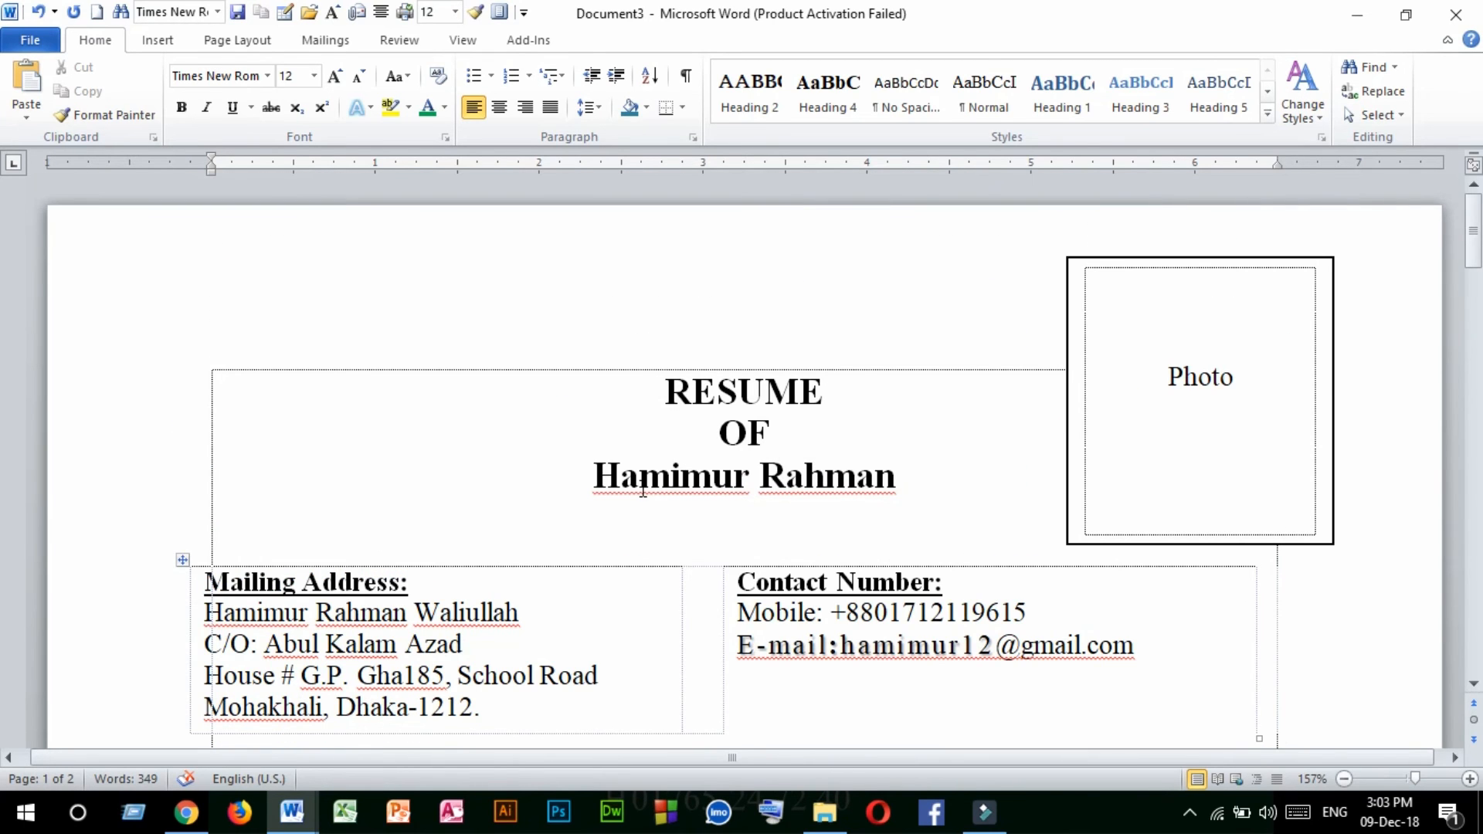
{"action": "scroll", "coordinate": [643, 491], "scroll_direction": "down", "scroll_amount": 2}
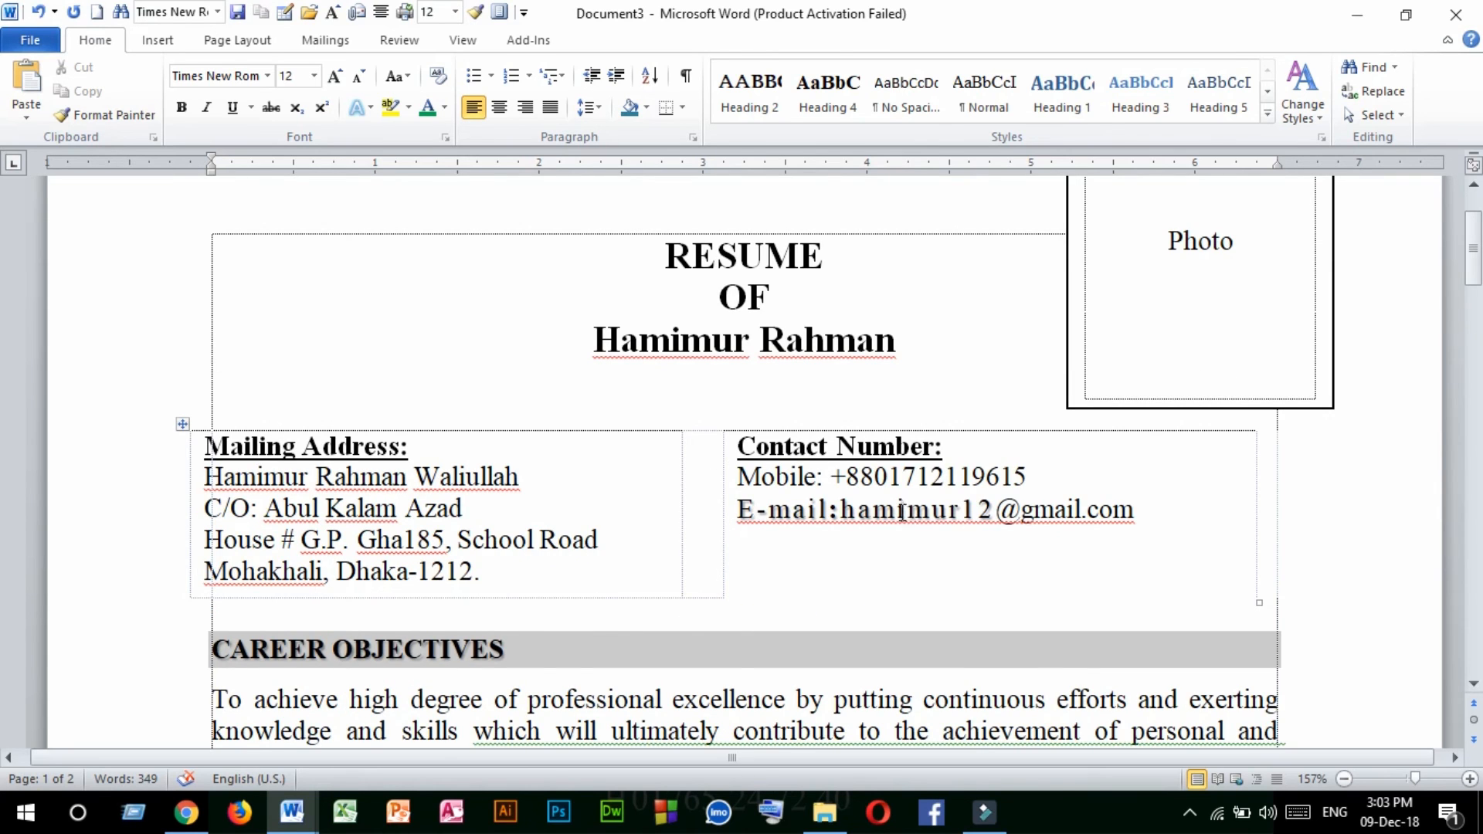
{"action": "scroll", "coordinate": [889, 513], "scroll_direction": "down", "scroll_amount": 4}
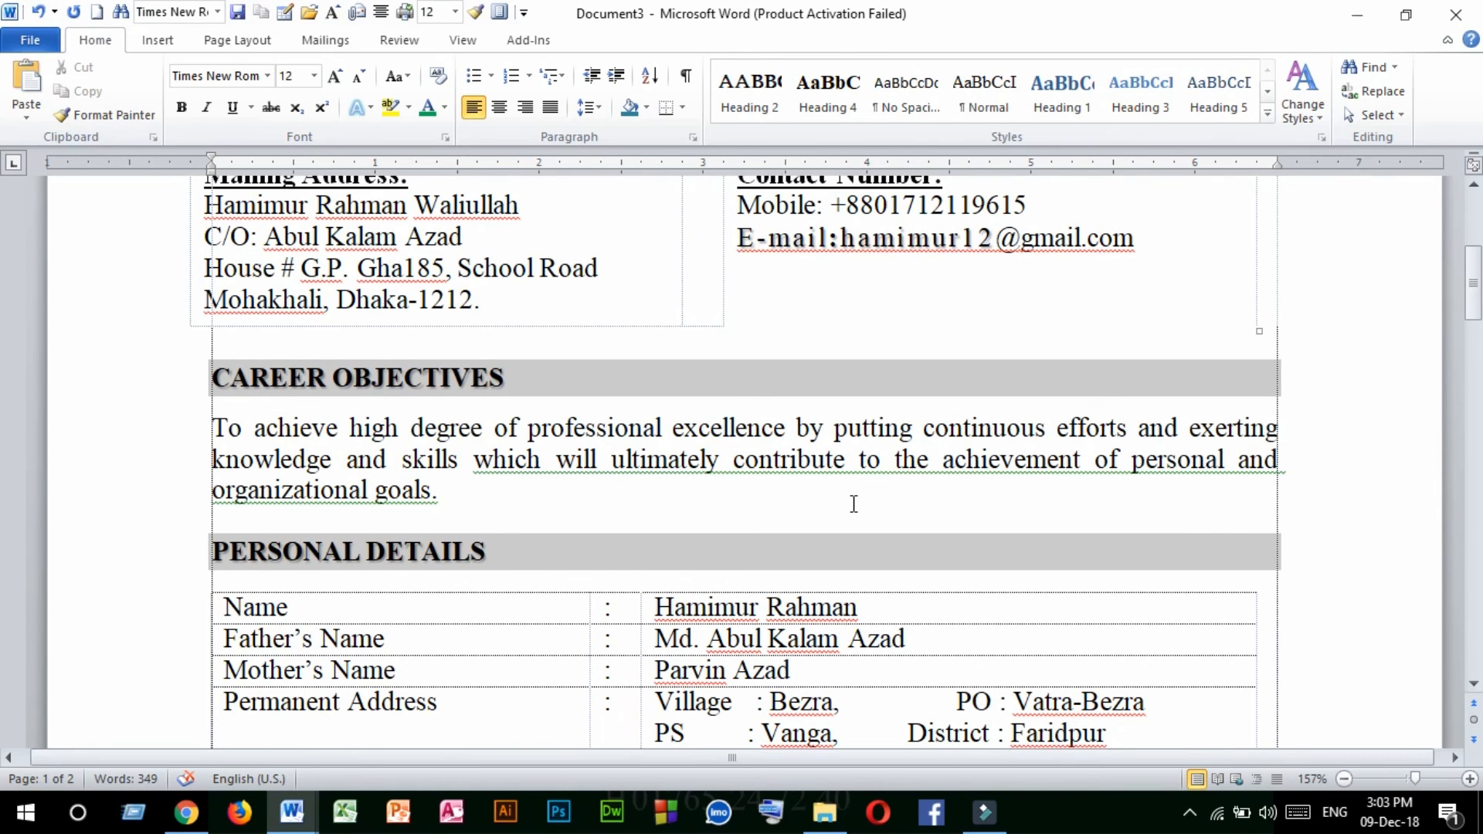